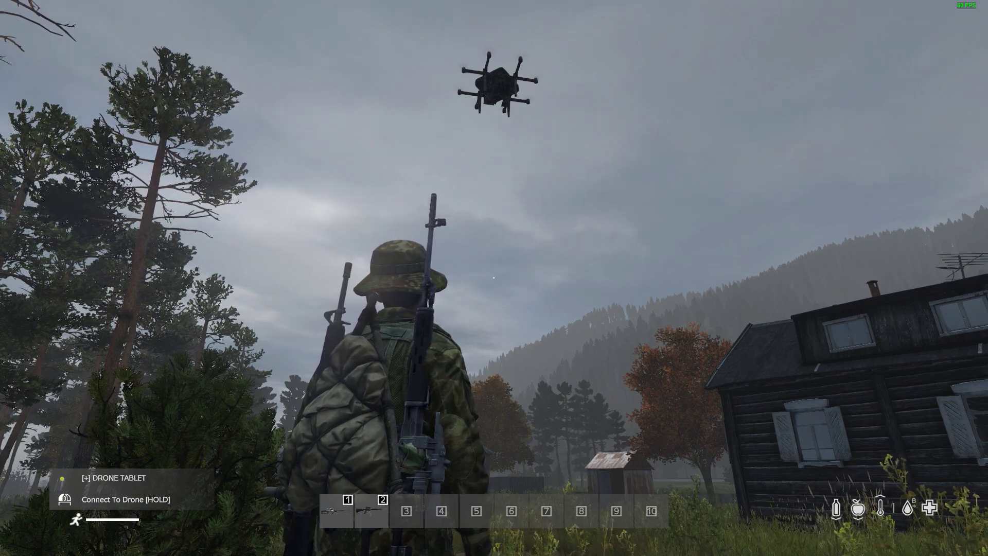
# Walk up to the landed cargo drone and check its battery and cargo slots in the inventory.
pyautogui.hotkey('alt', 'Tab')
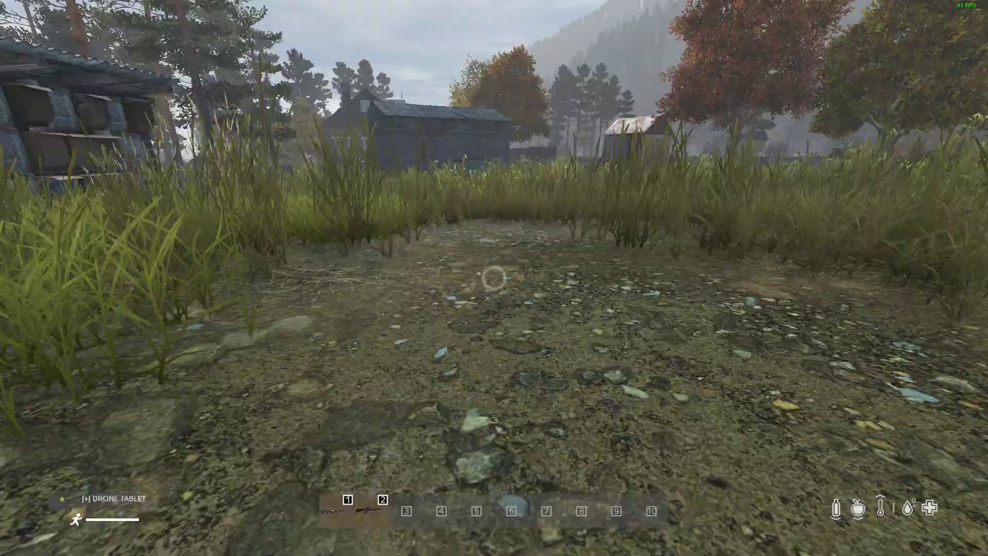
pyautogui.press('w')
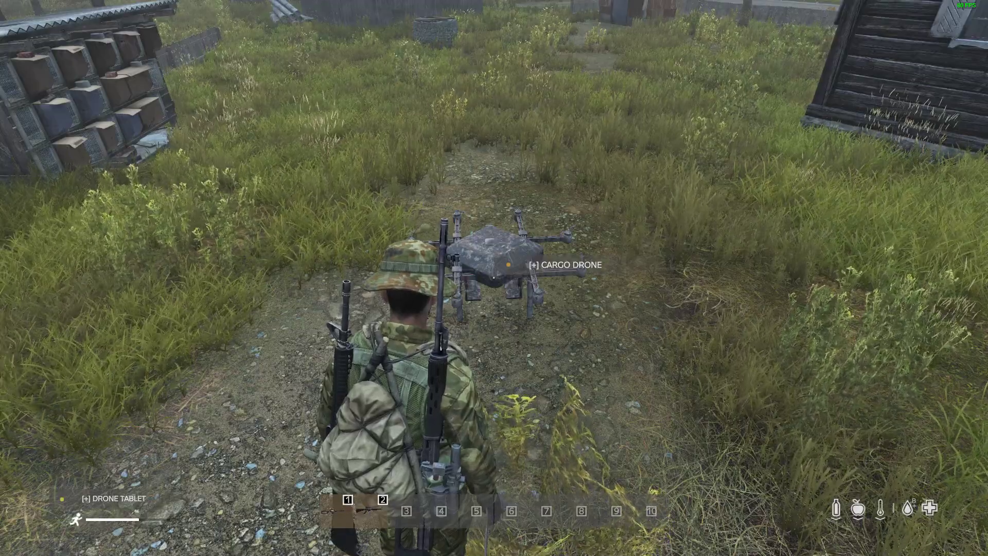
pyautogui.press('w')
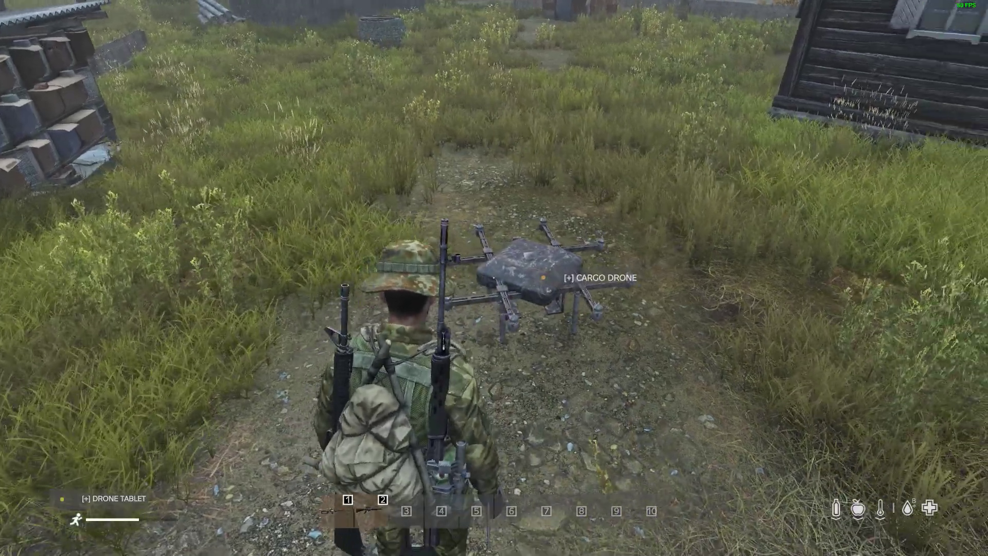
pyautogui.press('f')
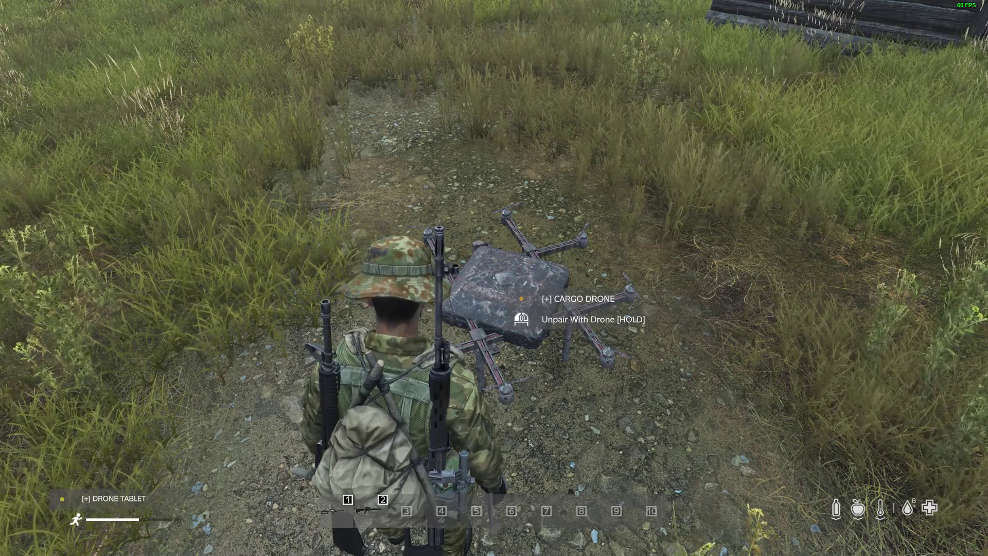
pyautogui.press('Tab')
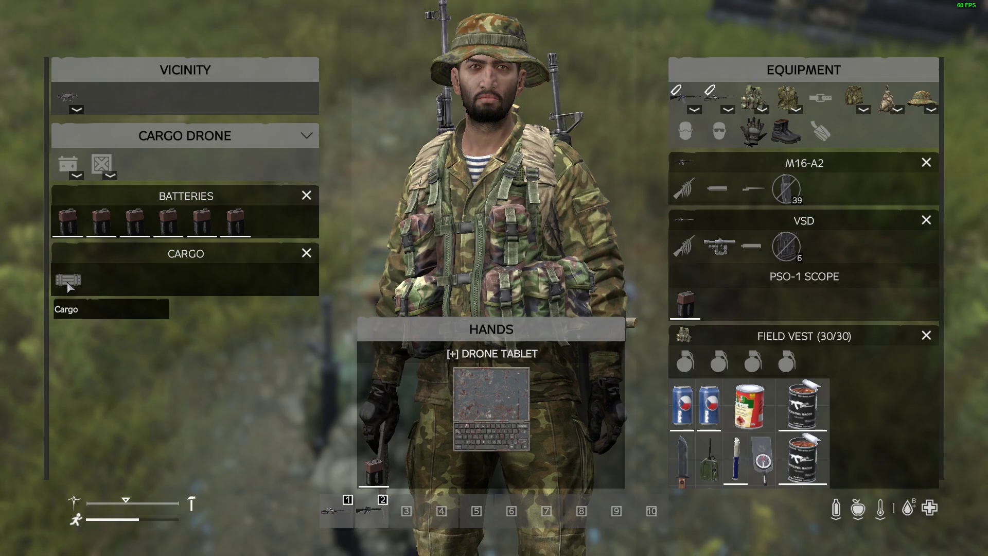
pyautogui.press('Tab')
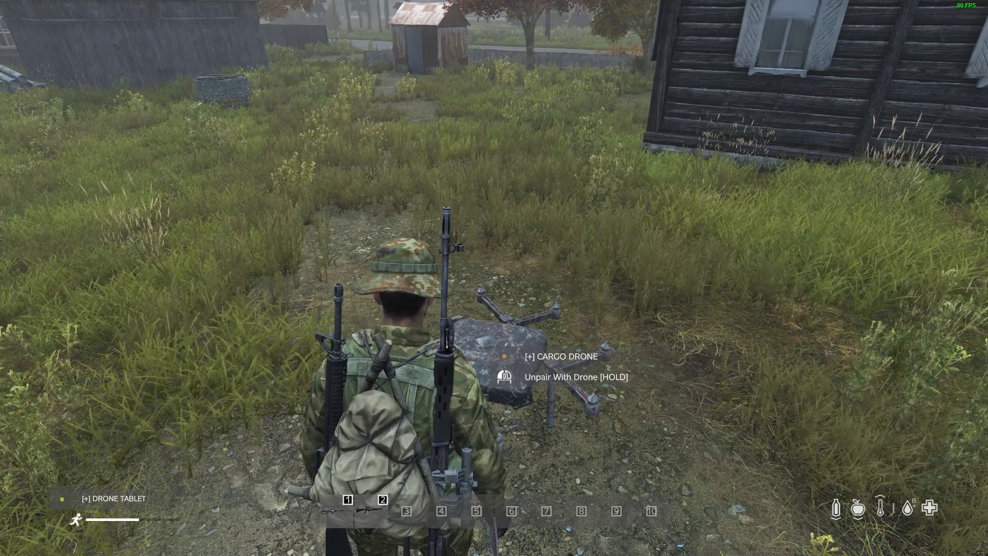
# Inspect the cargo drone's batteries and the 9V battery attached to the drone tablet in hand.
pyautogui.press('f')
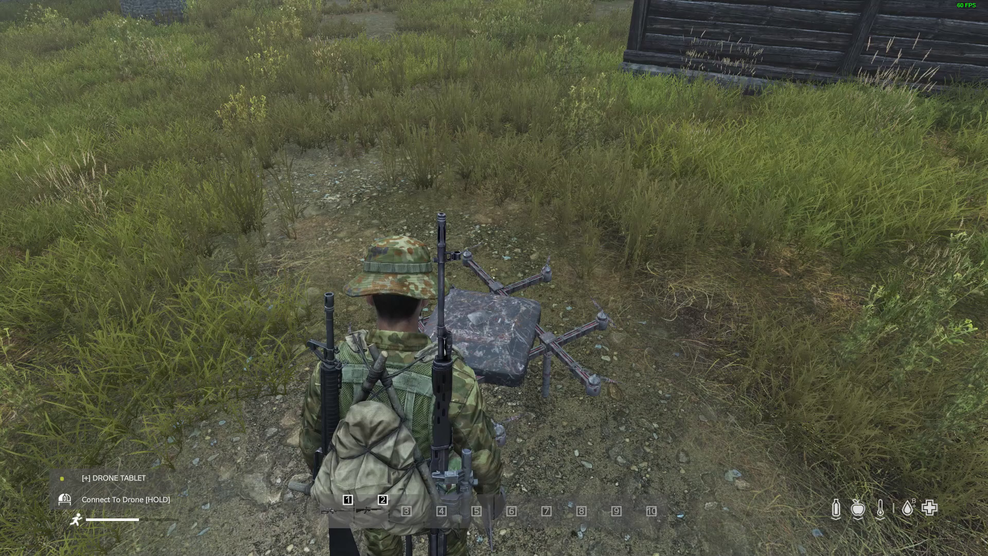
pyautogui.press('Tab')
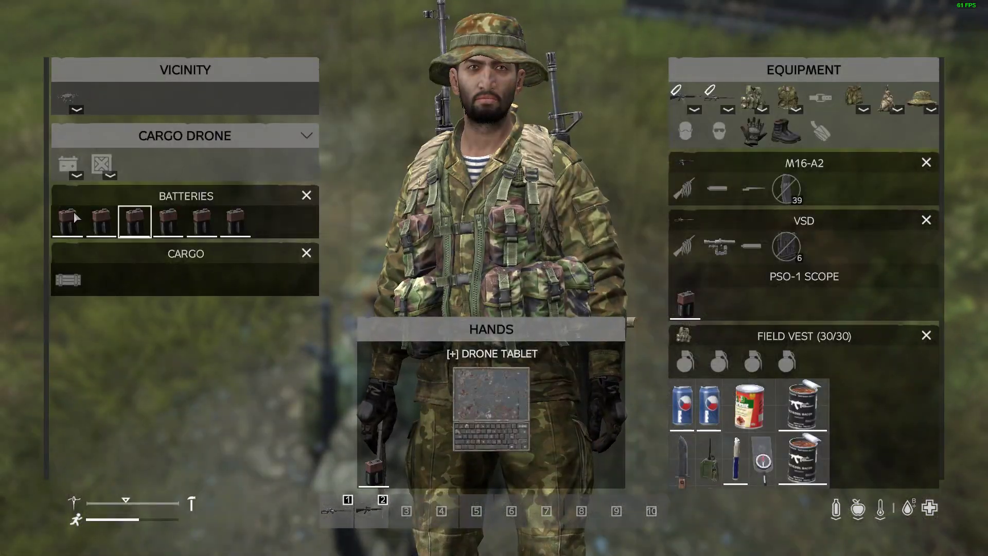
pyautogui.moveTo(498, 409)
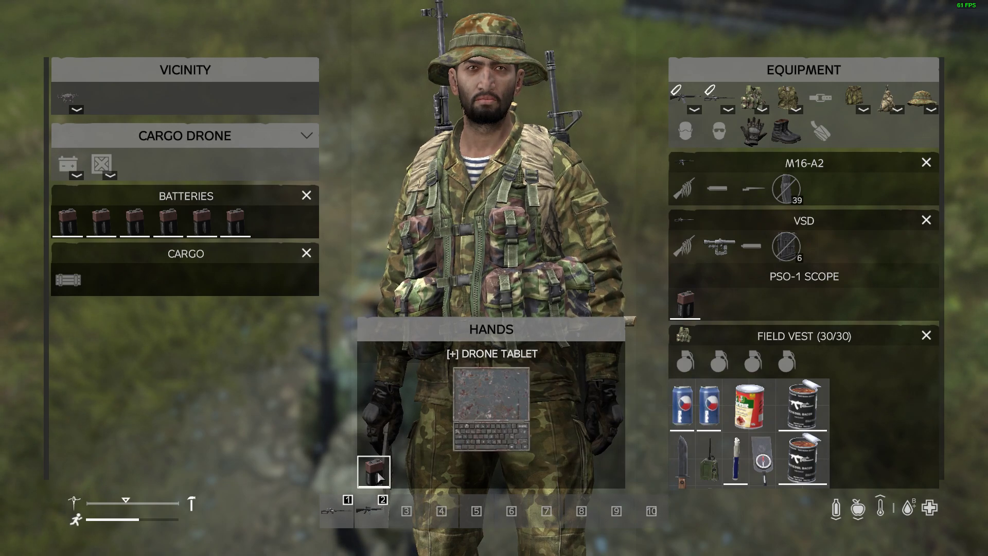
pyautogui.moveTo(380, 478)
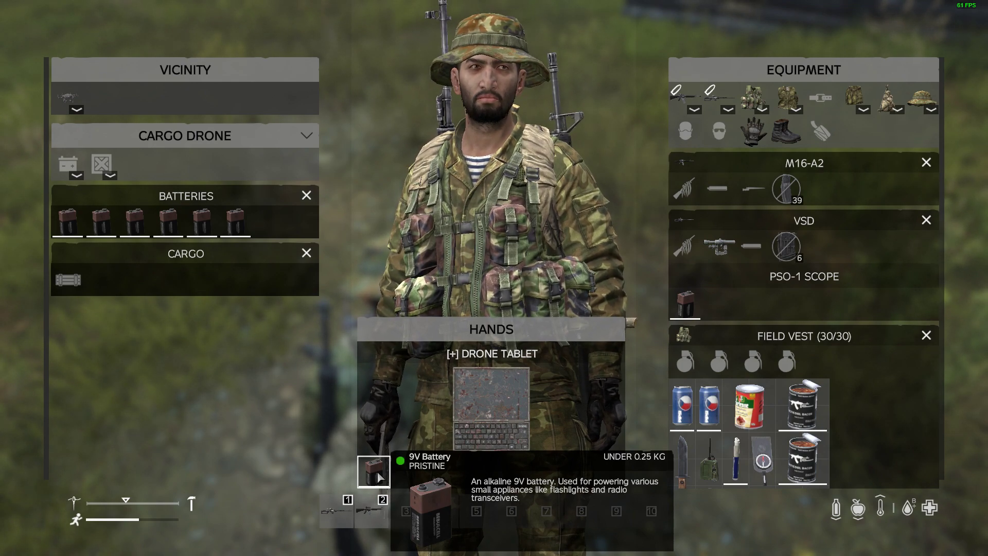
pyautogui.moveTo(455, 424)
pyautogui.press('Tab')
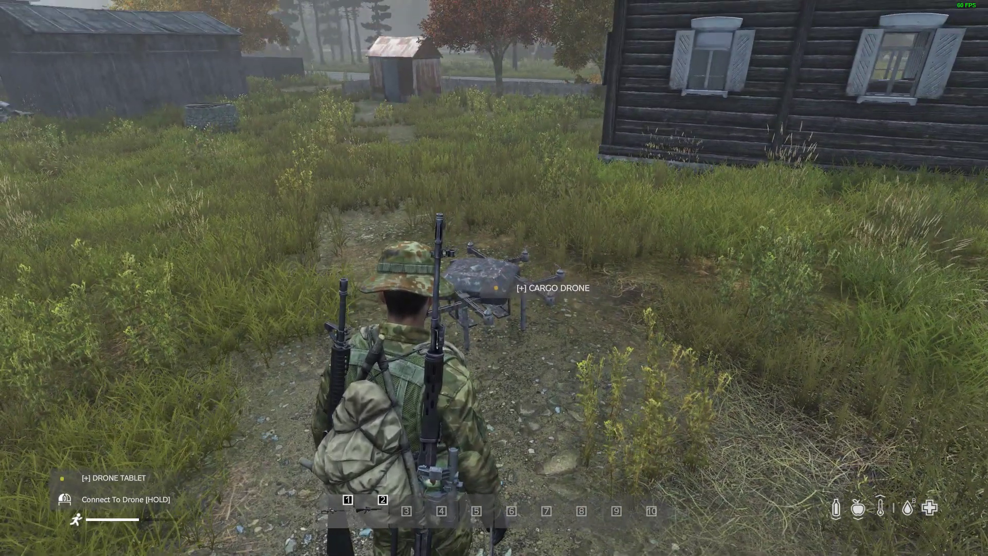
# Dismiss the old scan map in the XML Editor and scan the server for ReconDroneKit items.
pyautogui.press('y')
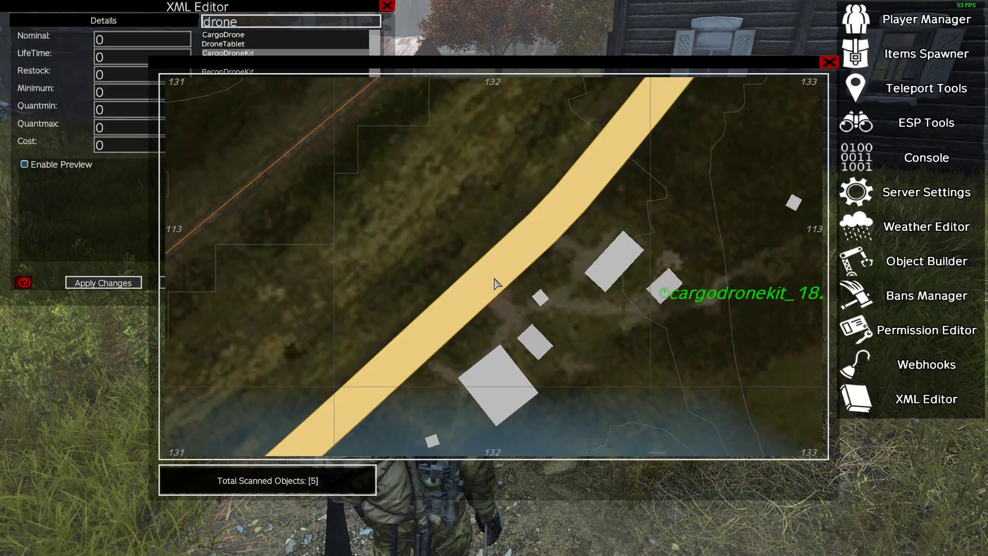
pyautogui.click(830, 62)
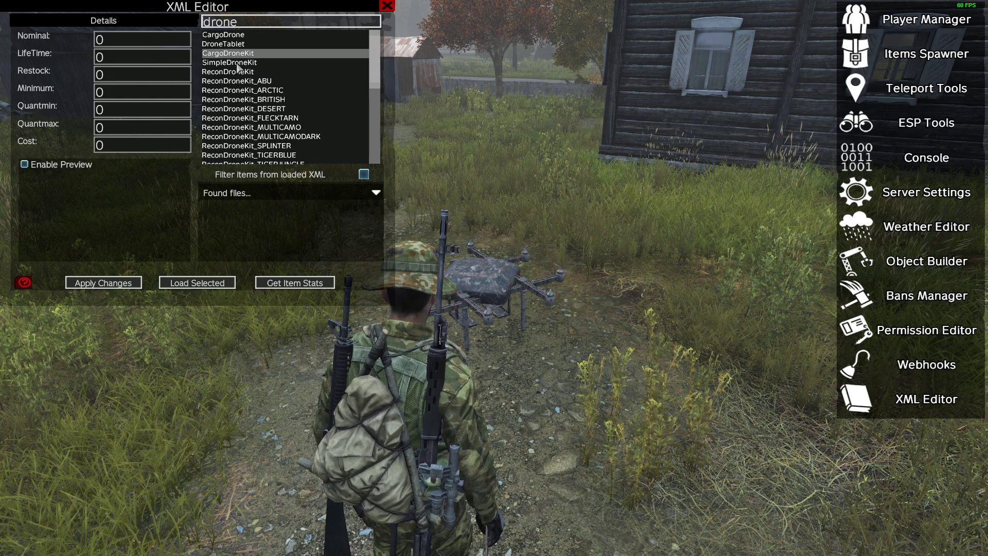
pyautogui.click(228, 73)
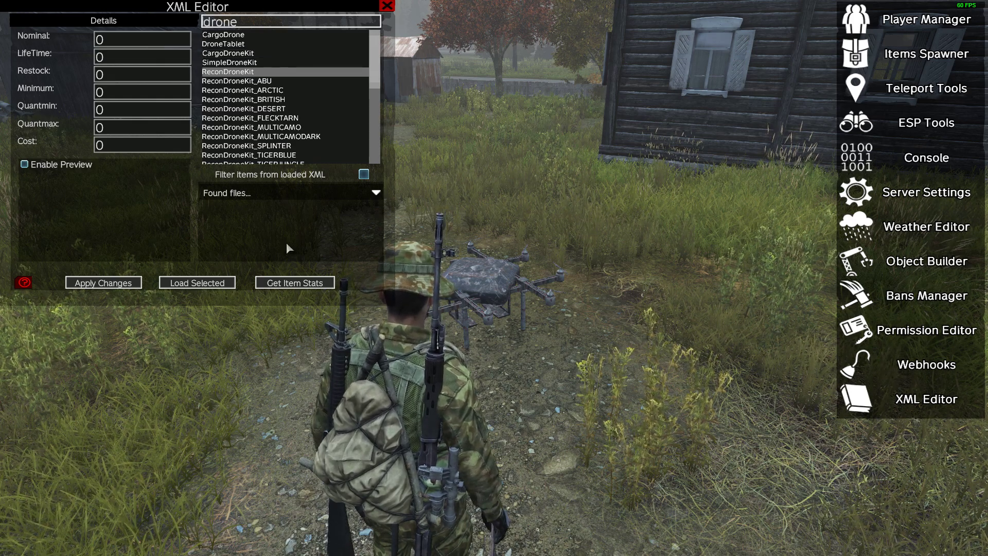
pyautogui.click(295, 283)
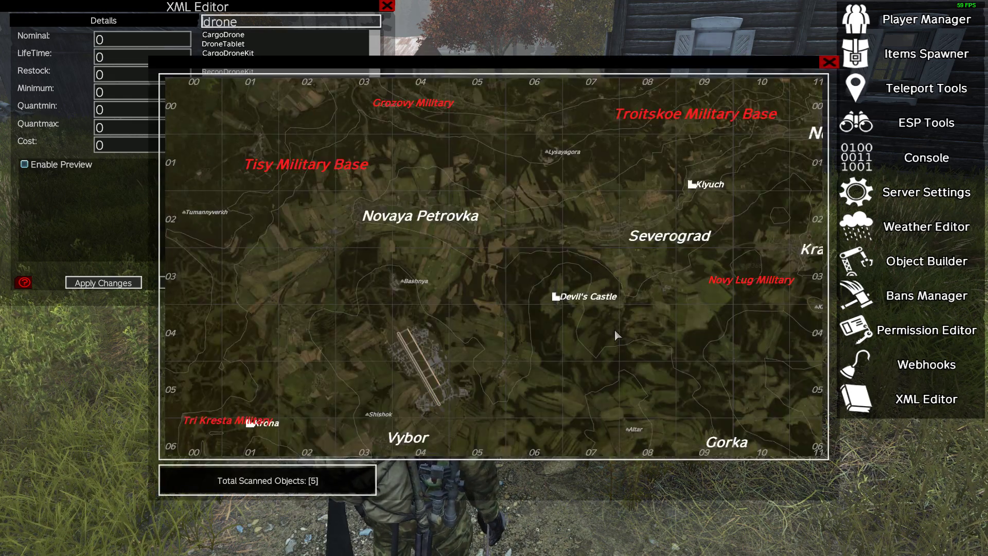
# Locate the ReconDroneKit markers at the Novy Sobor police station on the scan map and teleport beside them.
pyautogui.moveTo(579, 320)
pyautogui.mouseDown()
pyautogui.moveTo(446, 156)
pyautogui.moveTo(530, 141)
pyautogui.mouseUp()
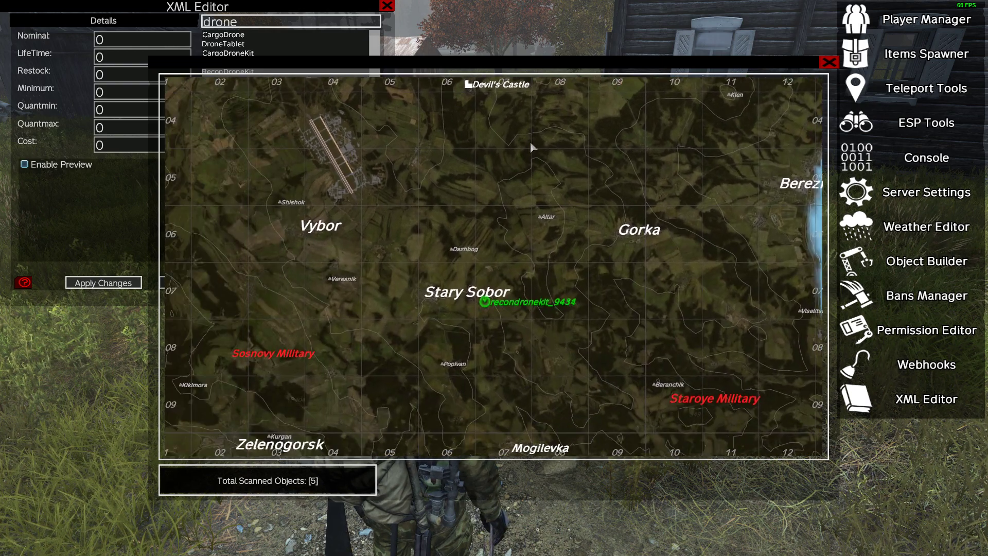
pyautogui.scroll(3, 520, 258)
pyautogui.scroll(5, 490, 299)
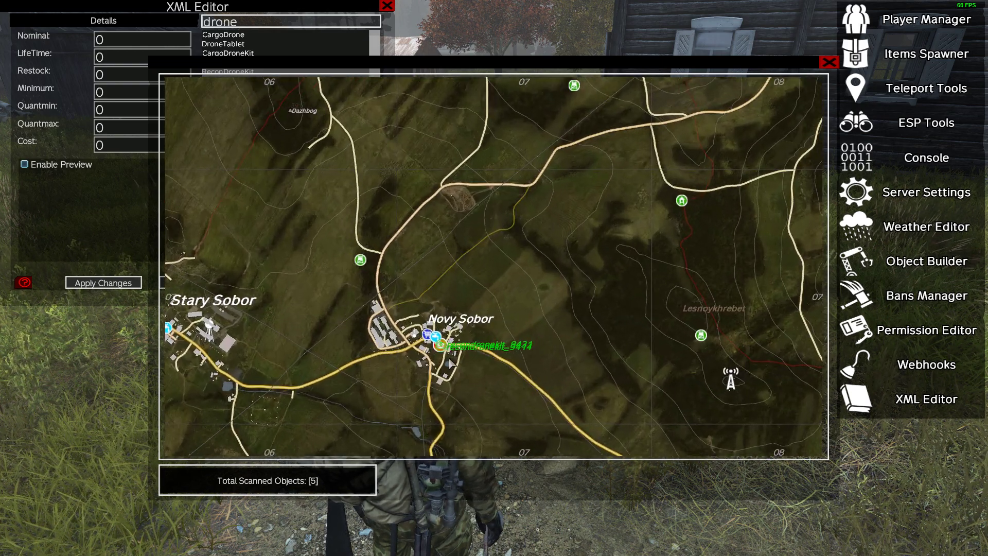
pyautogui.scroll(5, 436, 349)
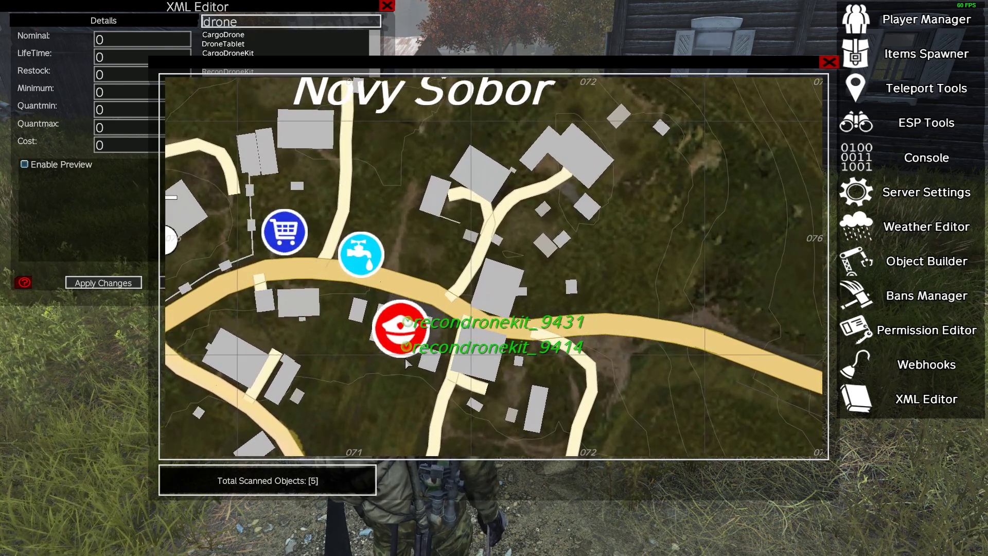
pyautogui.click(407, 361)
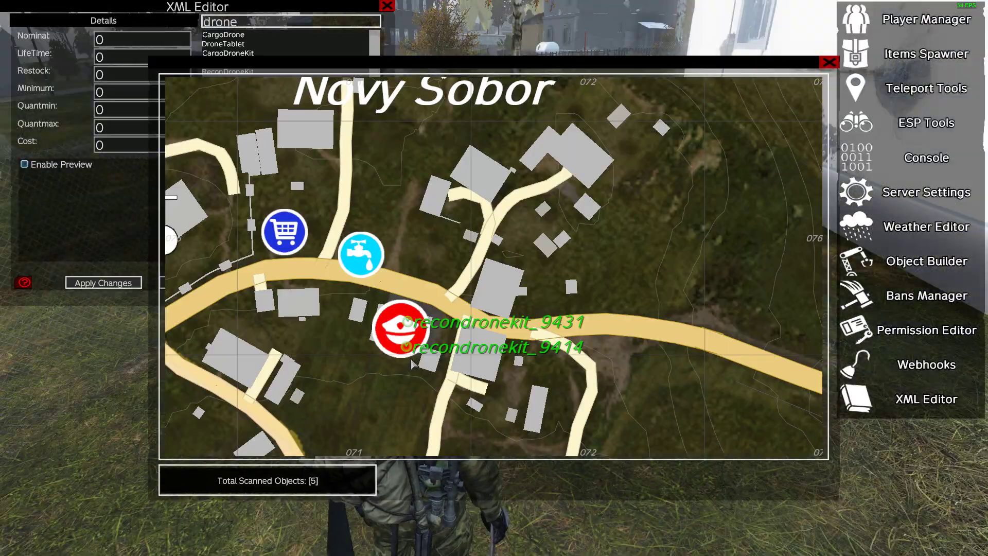
# Walk around the yellow police station to its front steps, open the entrance door and go inside.
pyautogui.press('w')
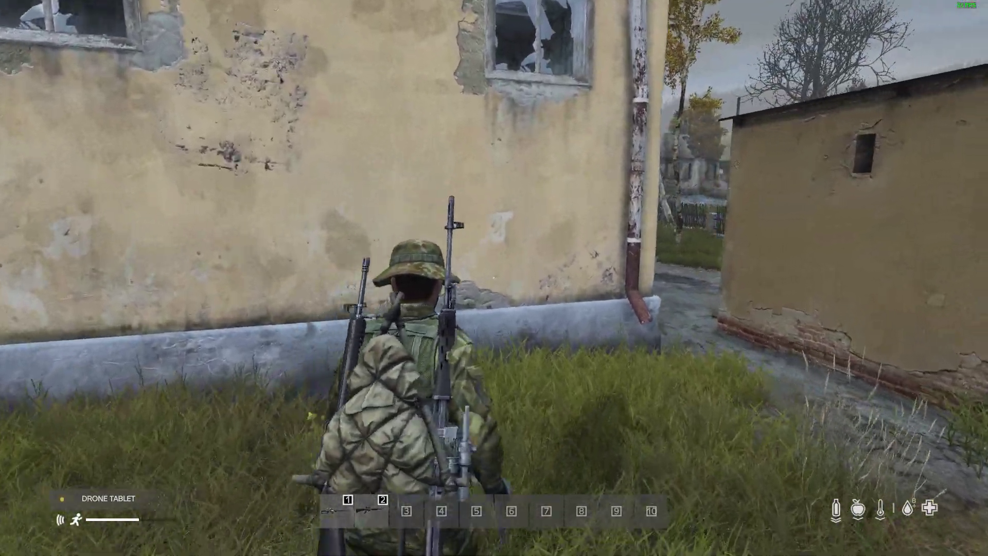
pyautogui.press('w')
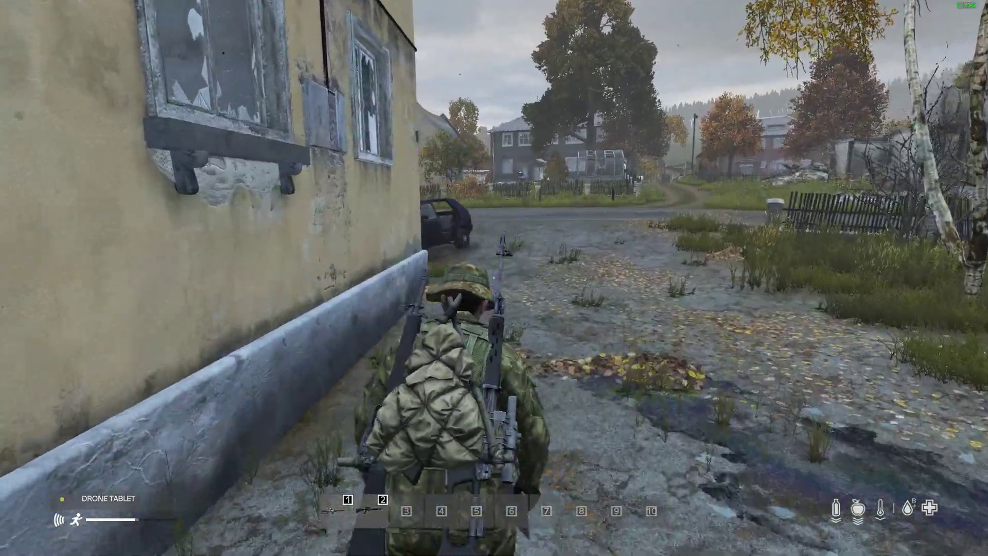
pyautogui.press('w')
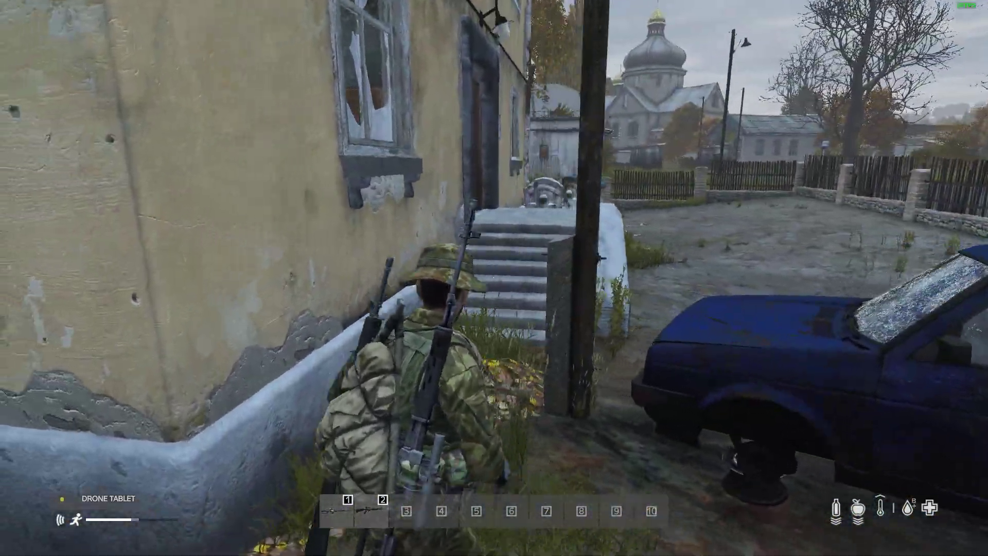
pyautogui.press('w')
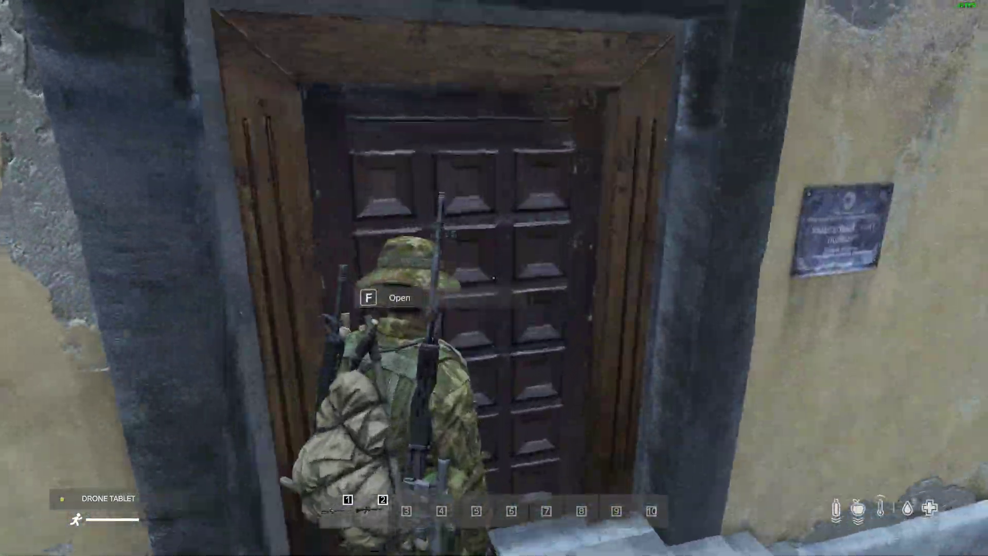
pyautogui.press('f')
pyautogui.press('w')
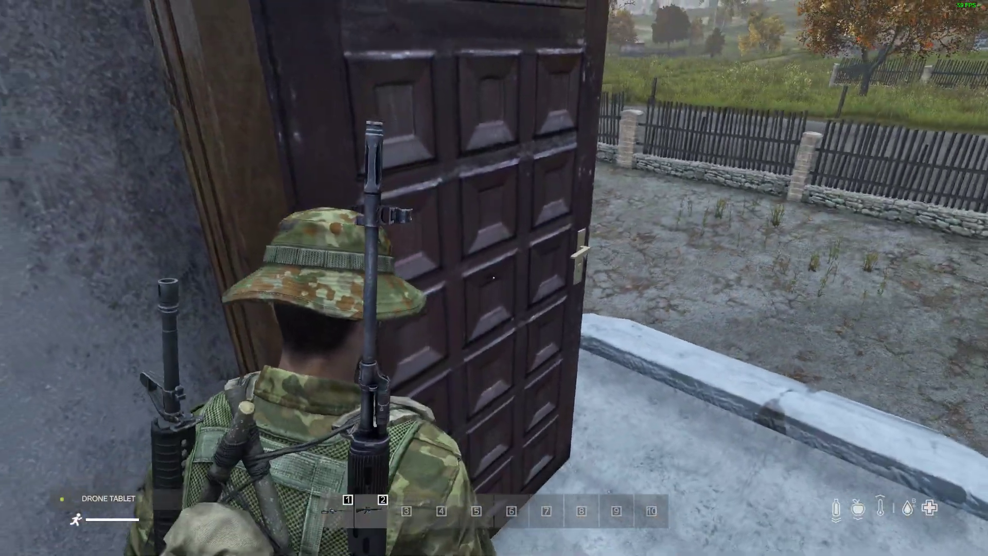
pyautogui.press('w')
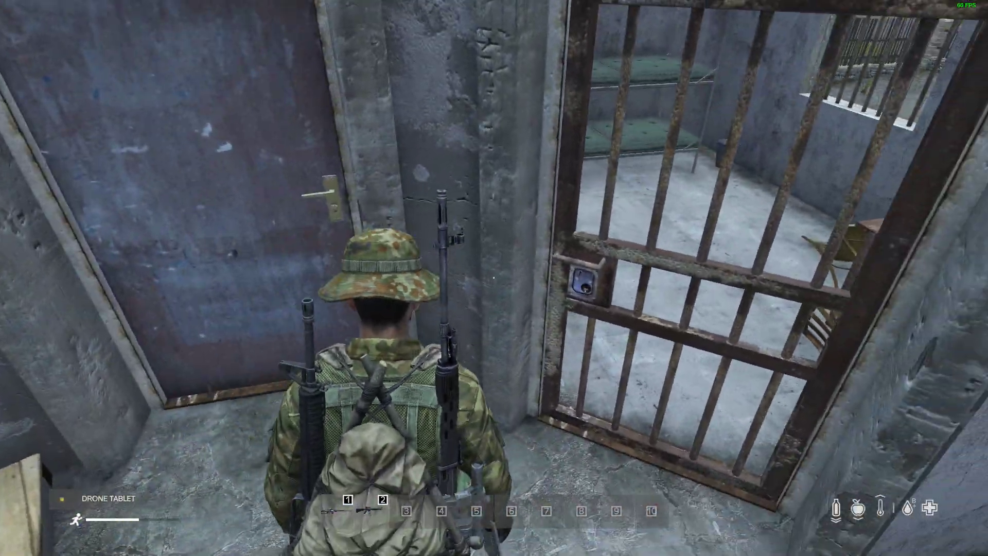
# Search the police station's rooms, opening their doors, until standing over the recon drone kit.
pyautogui.press('w')
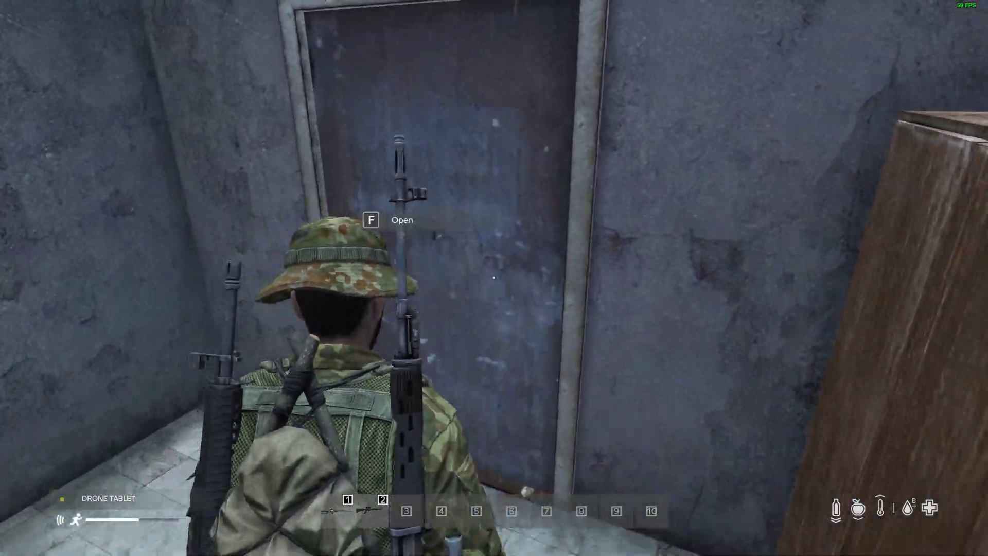
pyautogui.press('w')
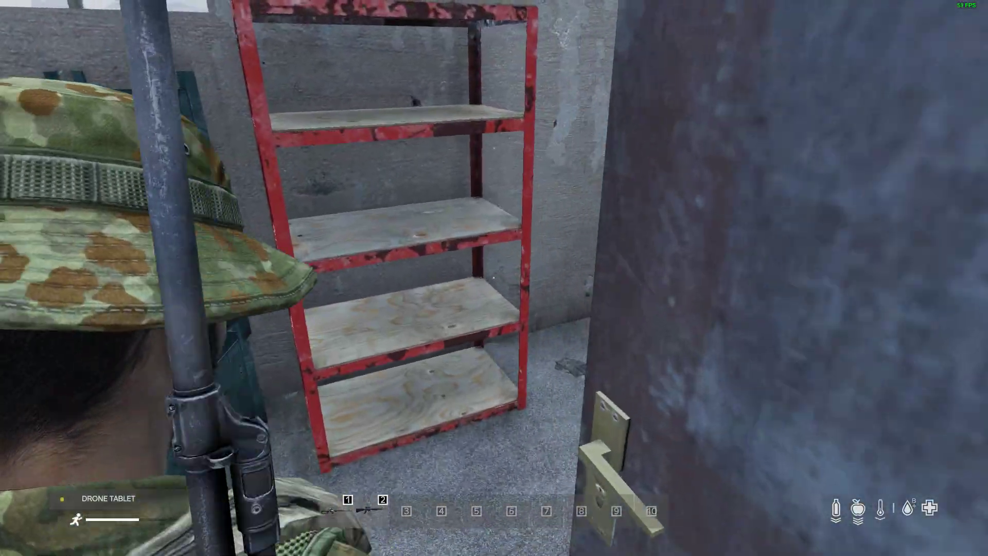
pyautogui.press('w')
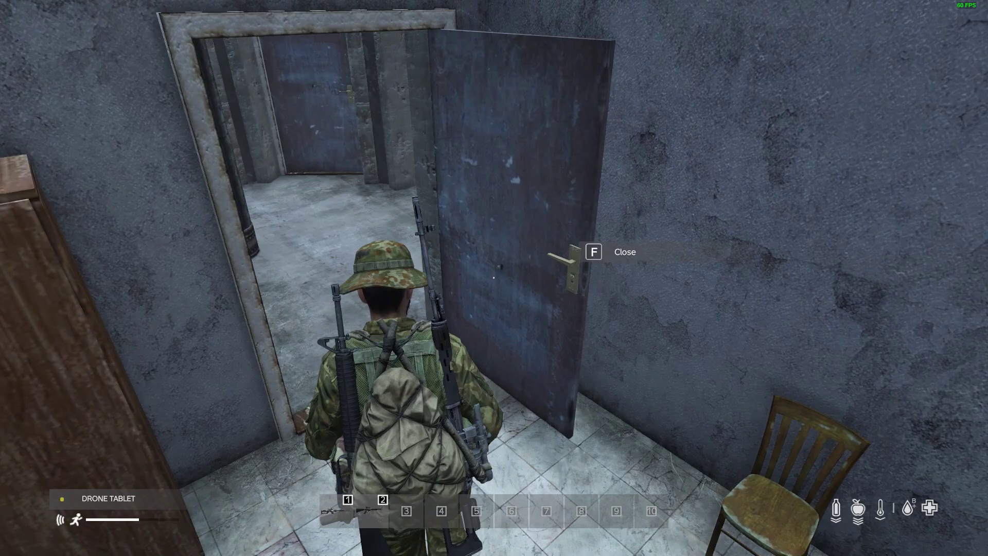
pyautogui.press('f')
pyautogui.press('f')
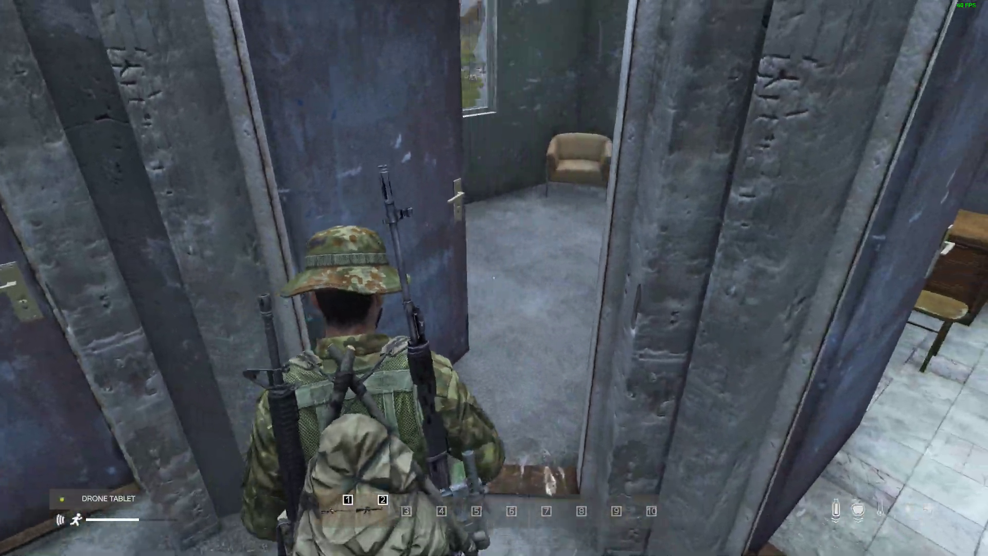
pyautogui.press('w')
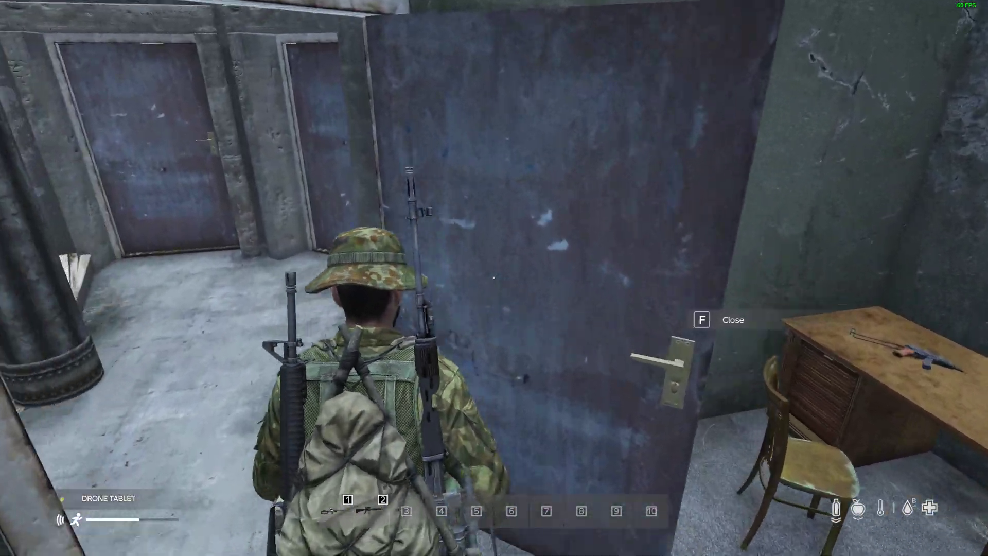
pyautogui.press('f')
pyautogui.press('f')
pyautogui.press('w')
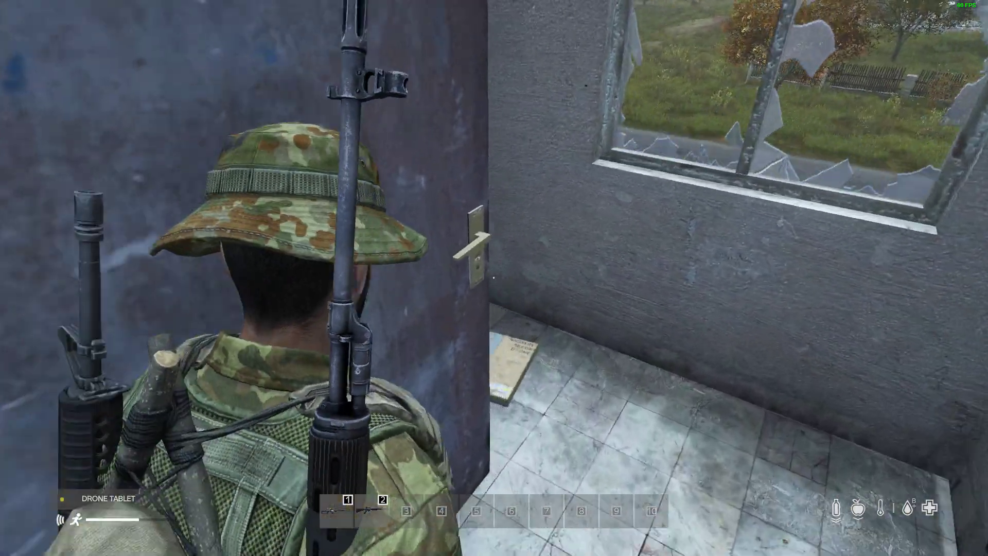
pyautogui.press('w')
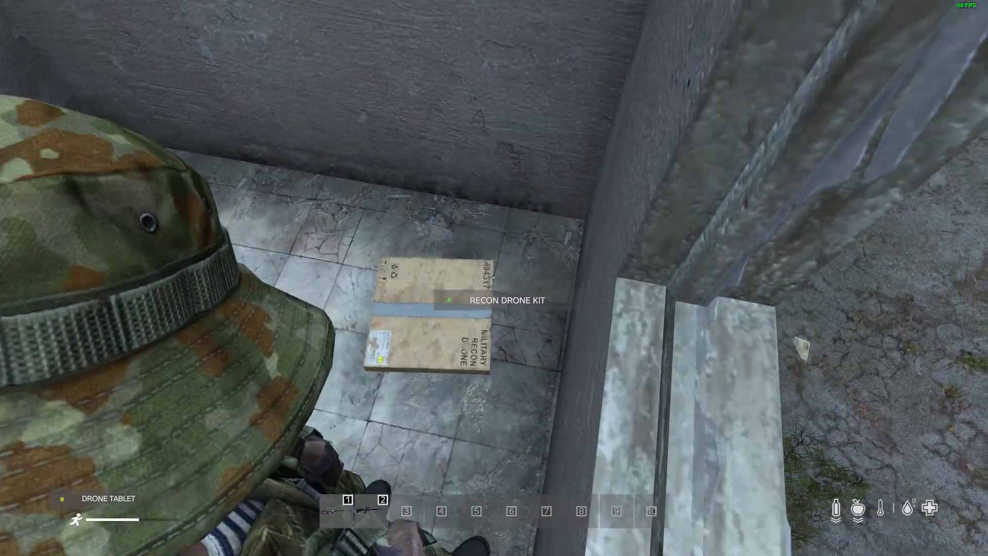
# Move the drone tablet out of the hands to the vicinity and take the recon drone kit in hand.
pyautogui.press('Tab')
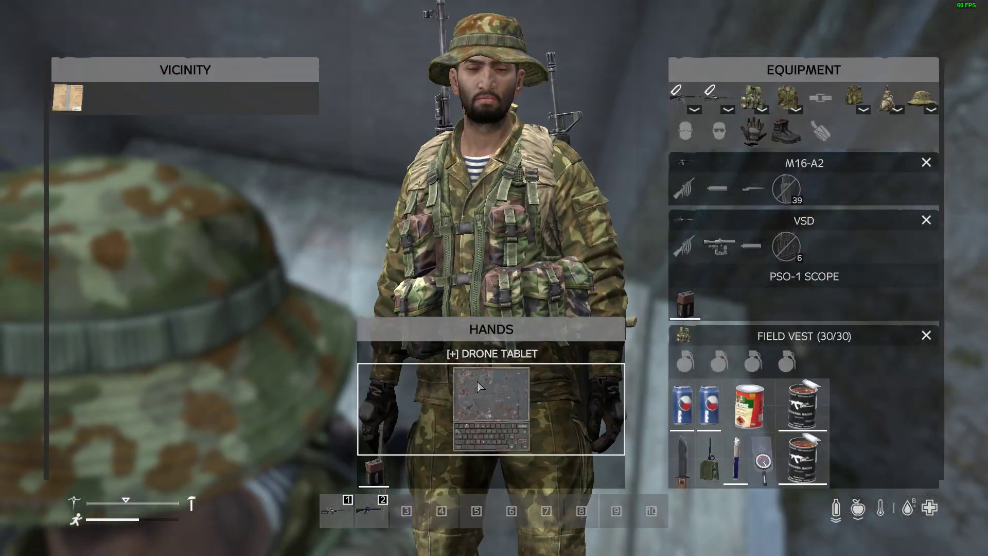
pyautogui.moveTo(478, 386); pyautogui.dragTo(257, 155)
pyautogui.moveTo(70, 98); pyautogui.dragTo(463, 410)
pyautogui.press('Tab')
# Carry the recon drone kit past the spiral staircase to the police station's exit door, open it and go outside.
pyautogui.press('w')
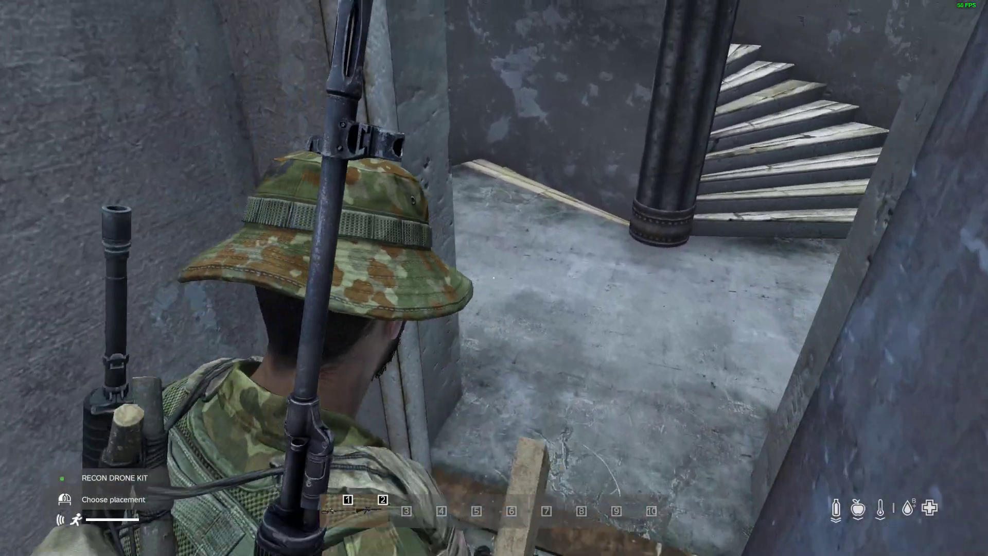
pyautogui.press('w')
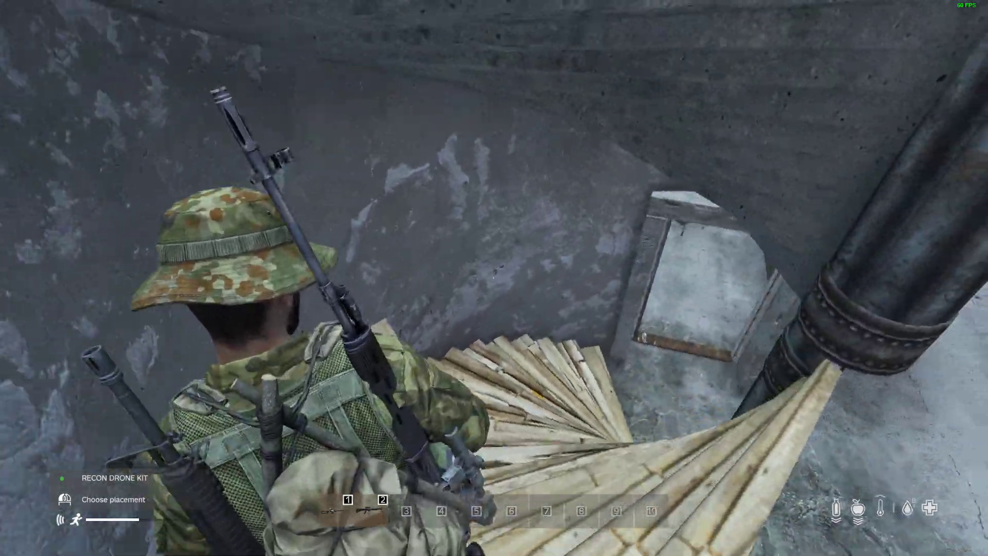
pyautogui.press('w')
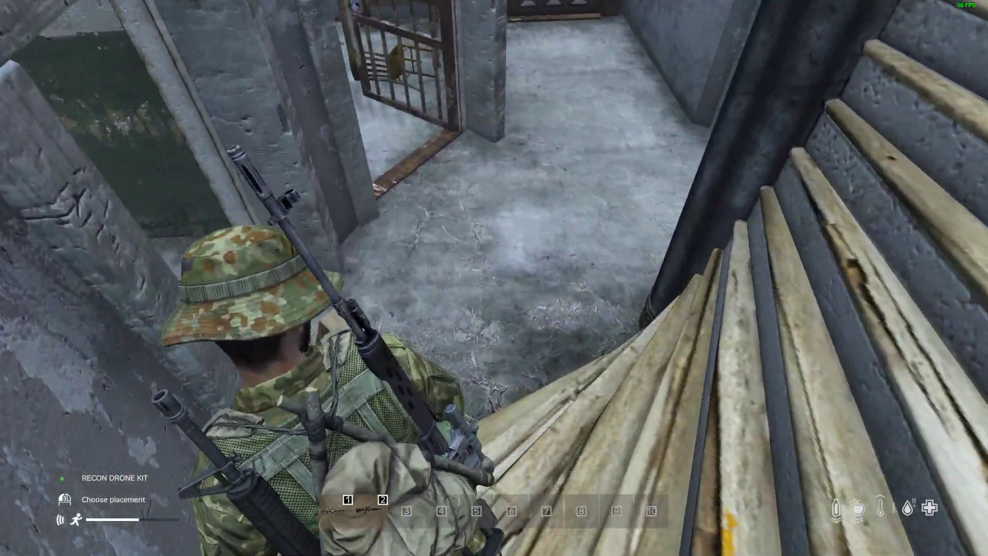
pyautogui.press('w')
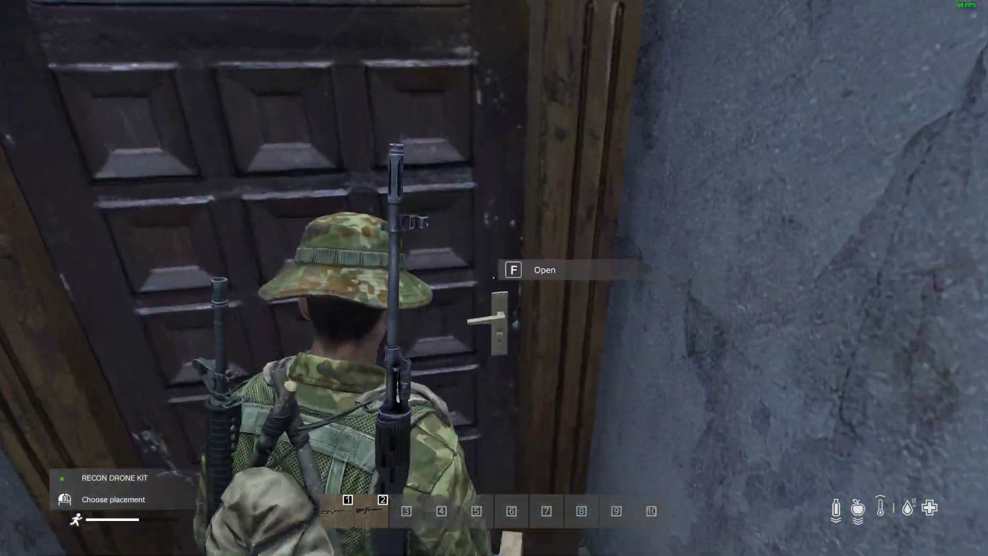
pyautogui.press('f')
pyautogui.press('w')
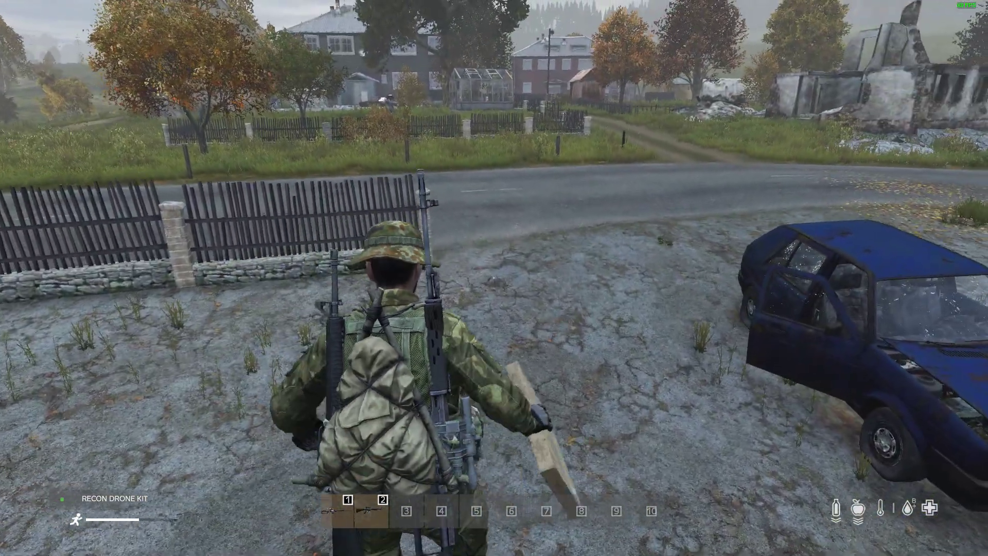
# Take the drone tablet from the vicinity into the hands and inspect the deployed recon drone's description.
pyautogui.press('KP_Enter')
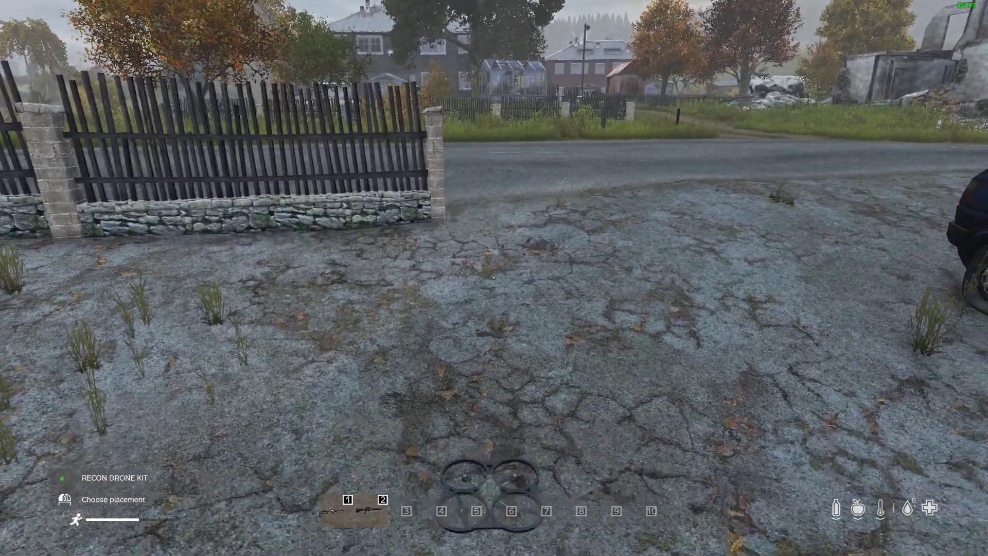
pyautogui.press('w')
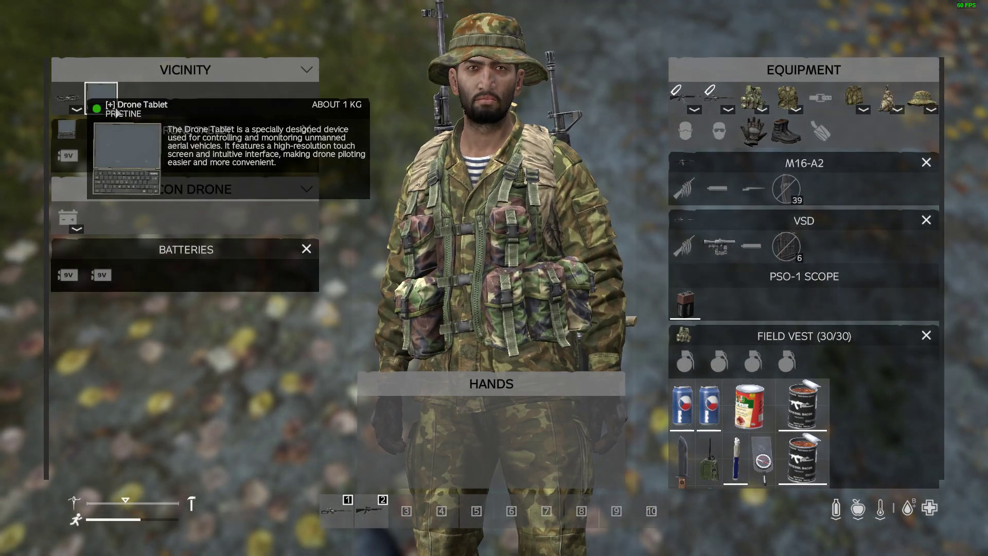
pyautogui.moveTo(113, 107); pyautogui.dragTo(443, 426)
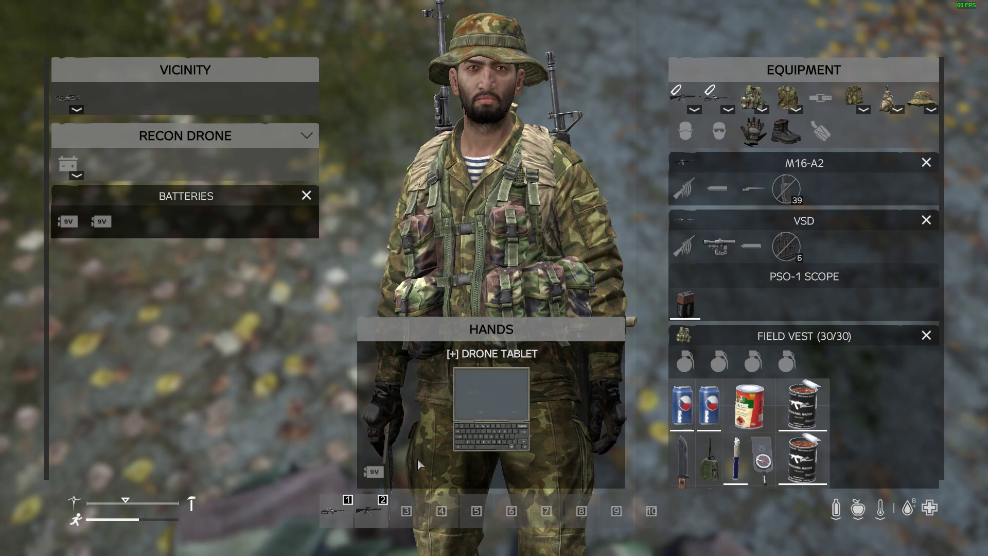
pyautogui.moveTo(67, 92)
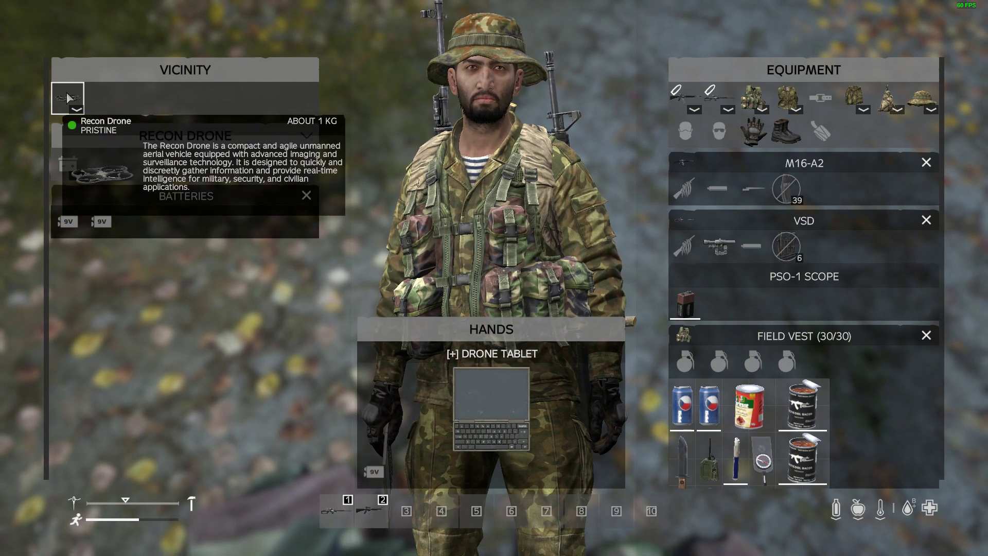
pyautogui.press('Tab')
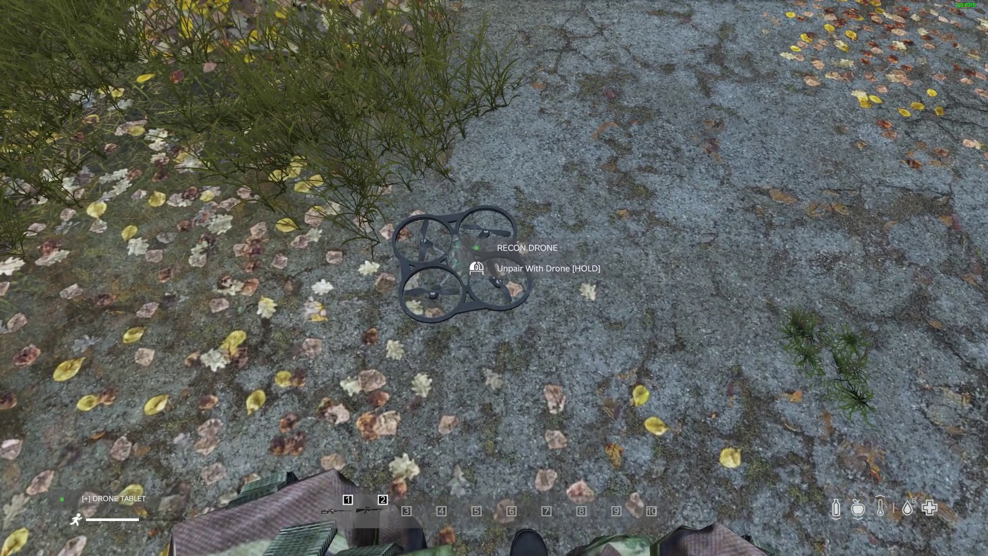
# Unpair the tablet from the recon drone on the ground and take the repacked recon drone kit in hand.
pyautogui.rightClick(495, 278)
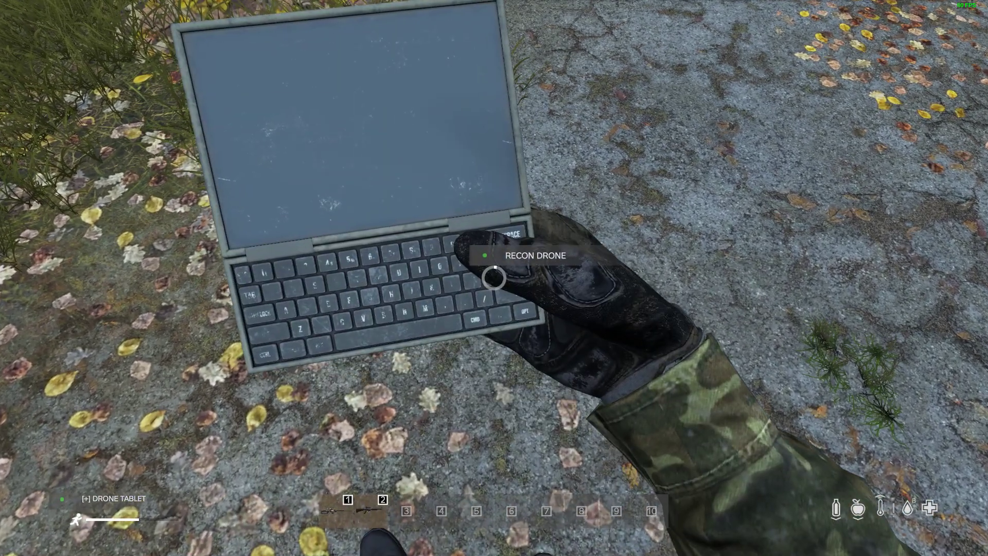
pyautogui.click(494, 278)
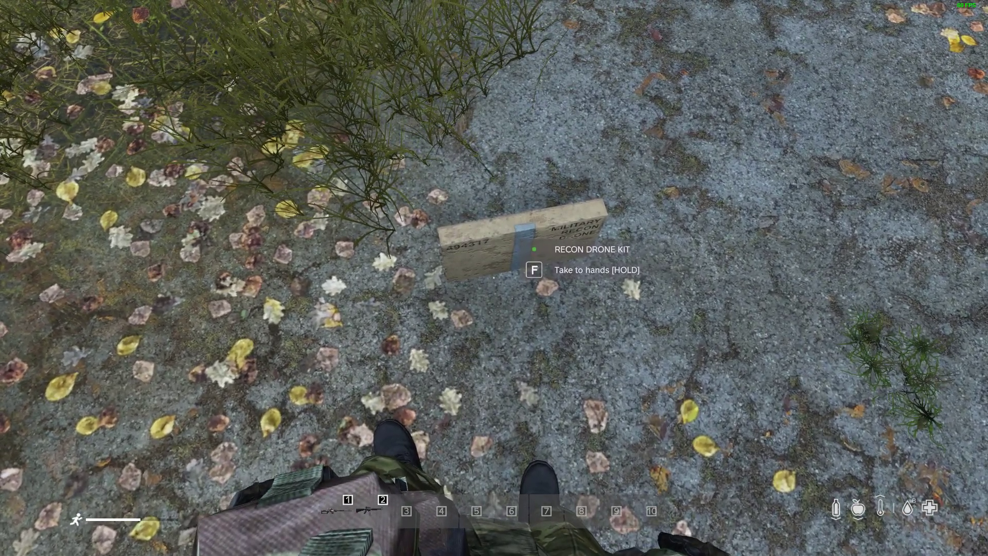
pyautogui.press('f')
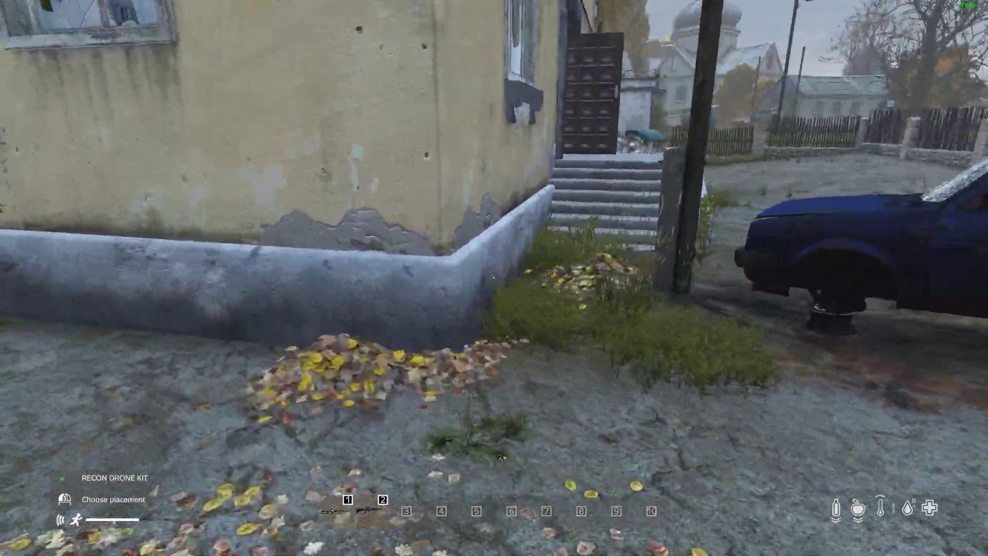
pyautogui.press('KP_Enter')
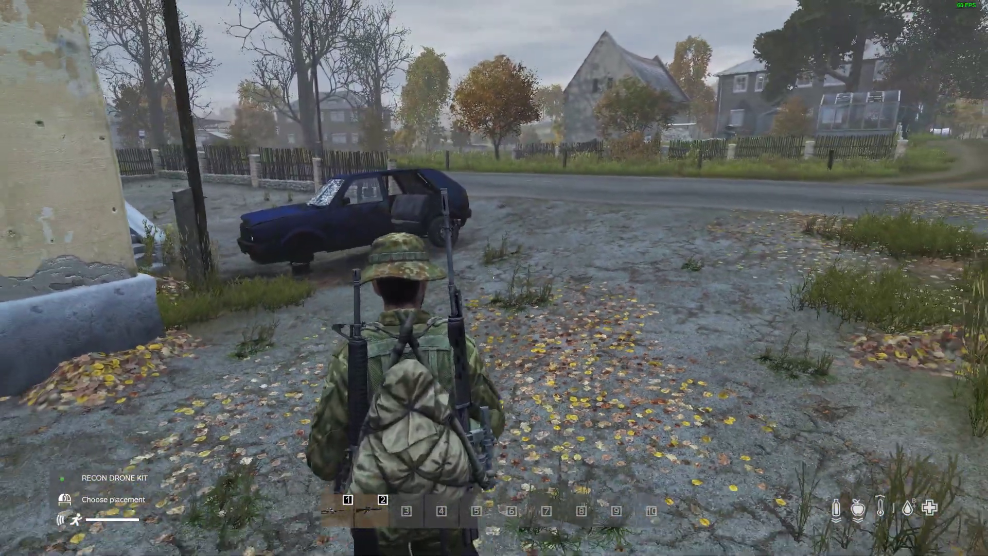
# Leave the local server for the main menu and quit the game.
pyautogui.press('Escape')
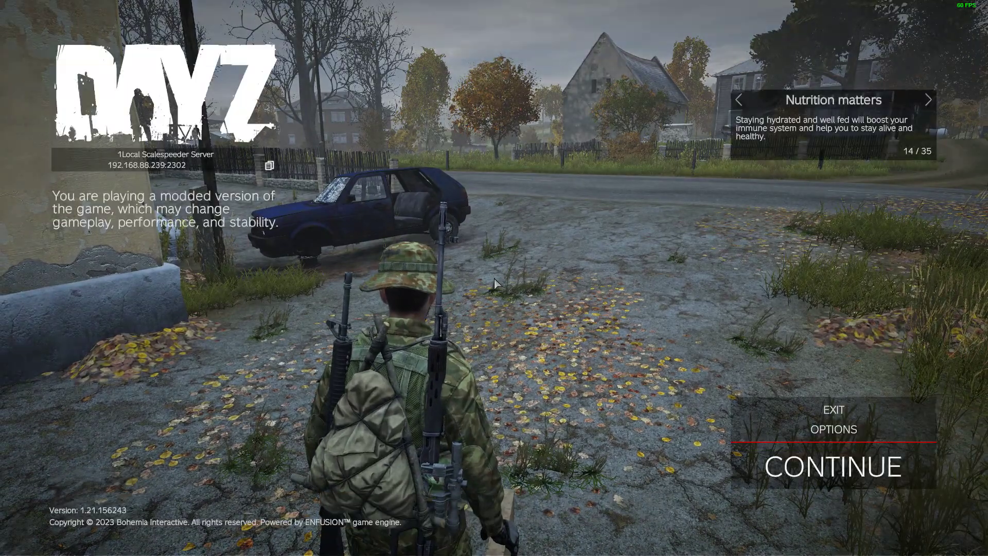
pyautogui.click(854, 411)
pyautogui.press('Escape')
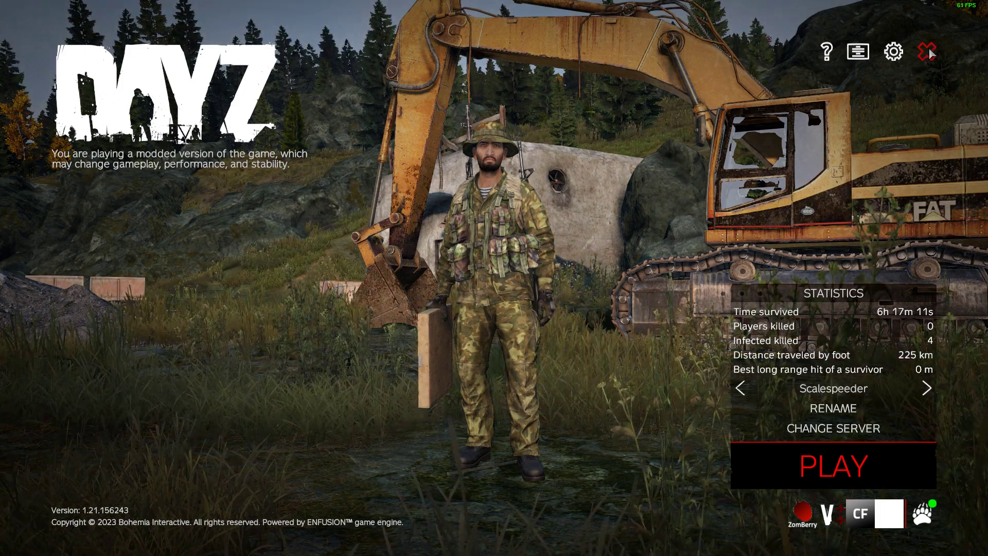
pyautogui.click(928, 52)
pyautogui.click(434, 307)
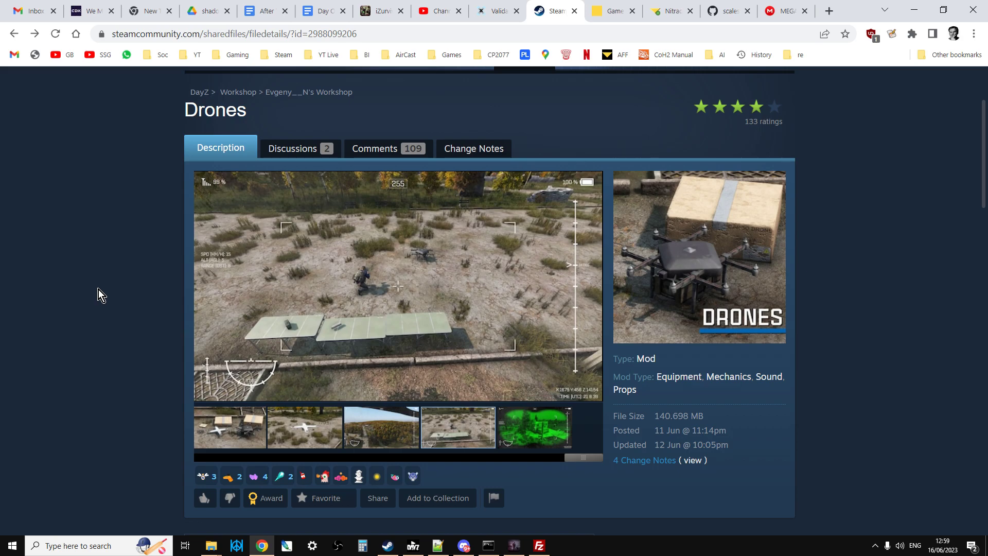
# Review the Drones mod's subscription status and description on its Steam Workshop page.
pyautogui.scroll(-4, 97, 290)
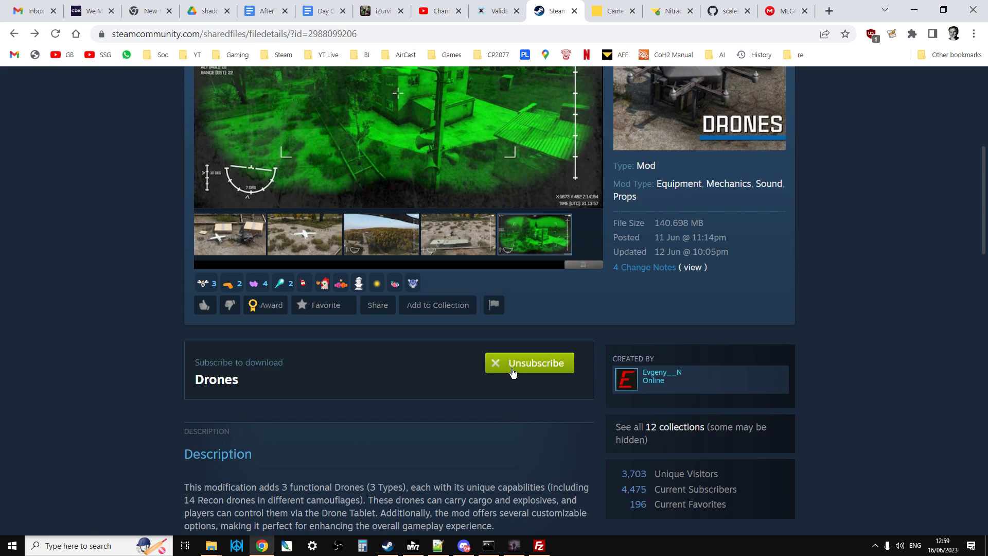
pyautogui.scroll(-3, 594, 439)
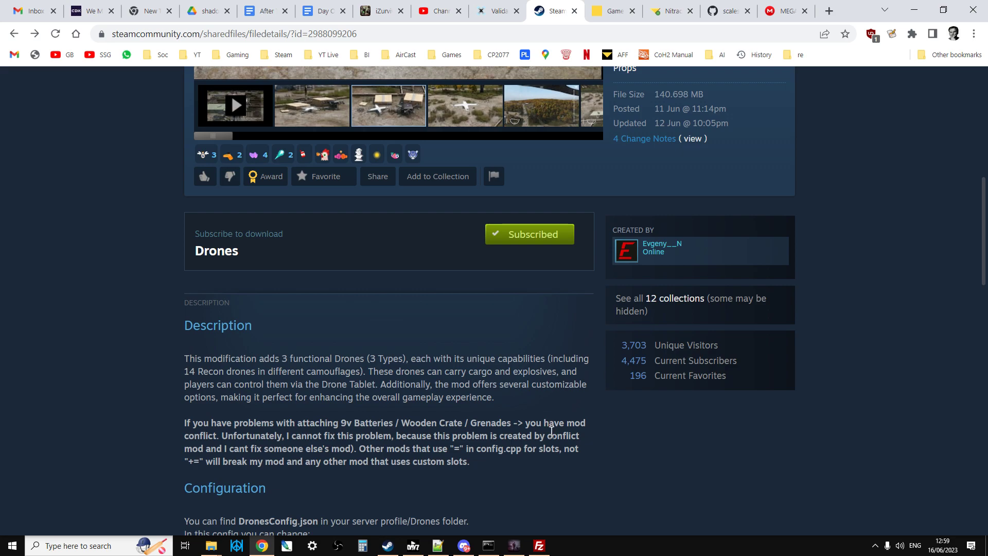
pyautogui.scroll(5, 540, 433)
pyautogui.scroll(-1, 546, 409)
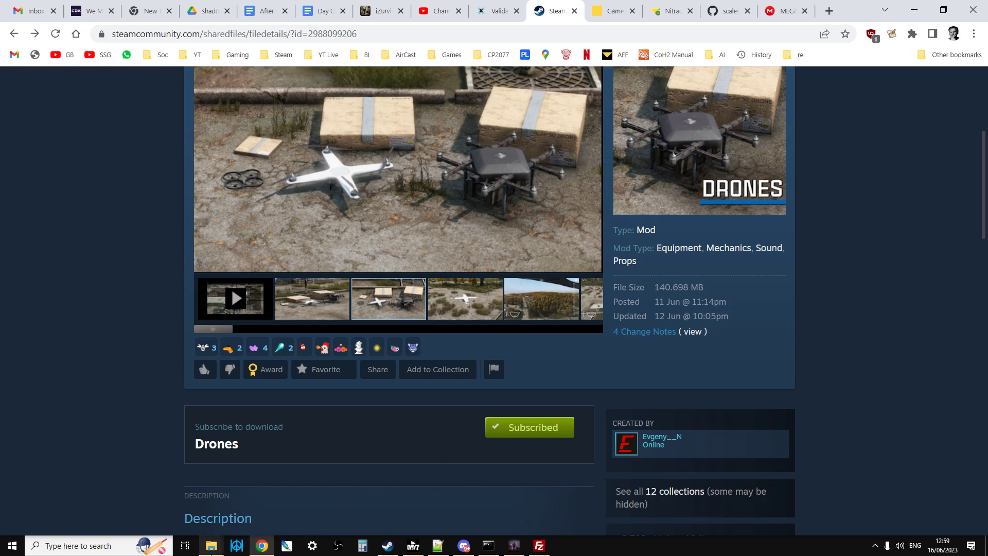
# Switch to File Explorer and open the !Workshop folder inside the DayZ game folder under steamapps\common.
pyautogui.click(210, 549)
pyautogui.click(294, 517)
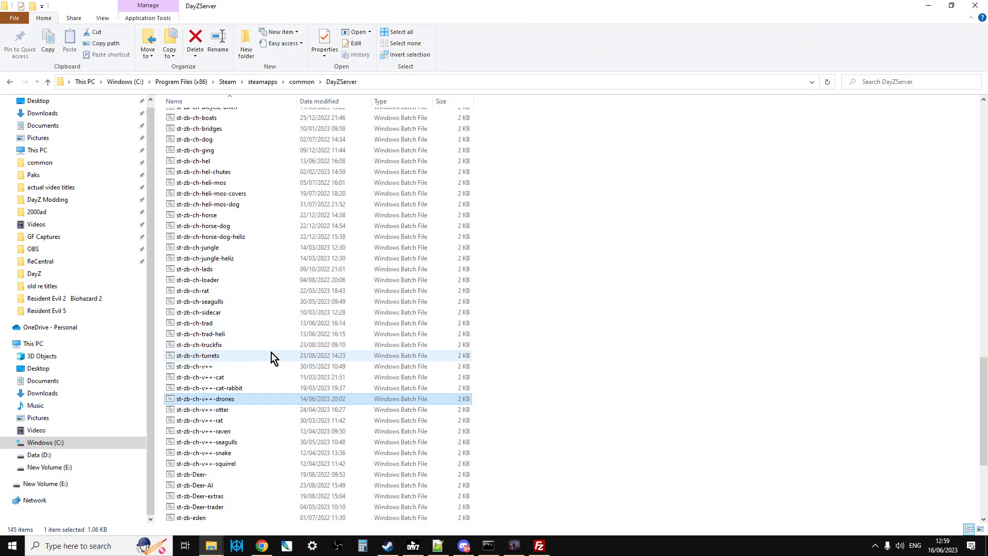
pyautogui.click(48, 83)
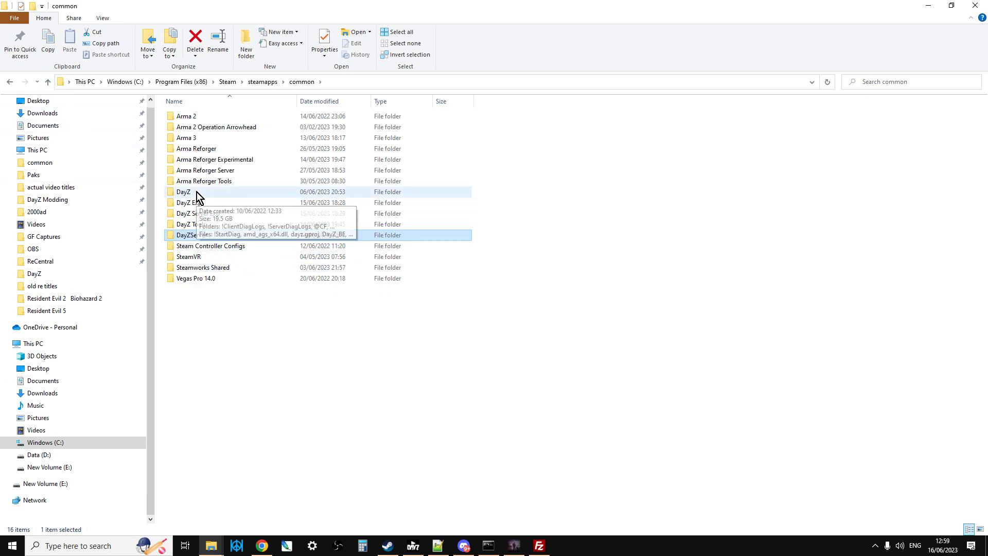
pyautogui.doubleClick(196, 193)
pyautogui.click(406, 82)
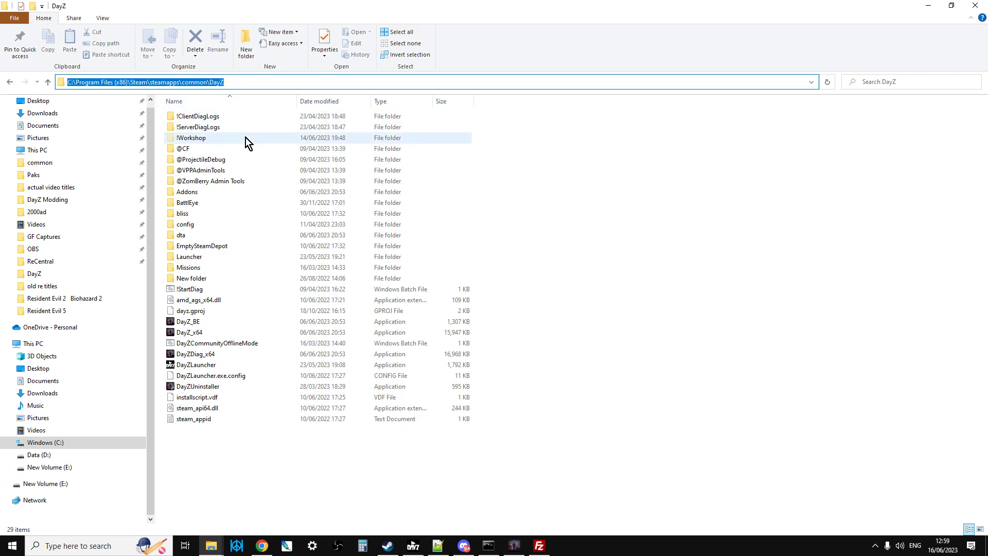
pyautogui.doubleClick(227, 139)
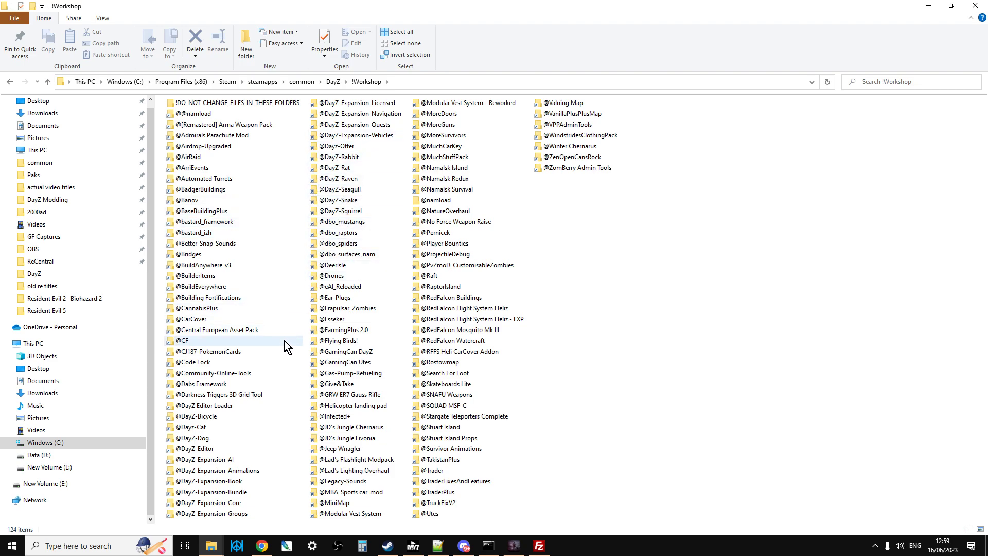
pyautogui.rightClick(347, 272)
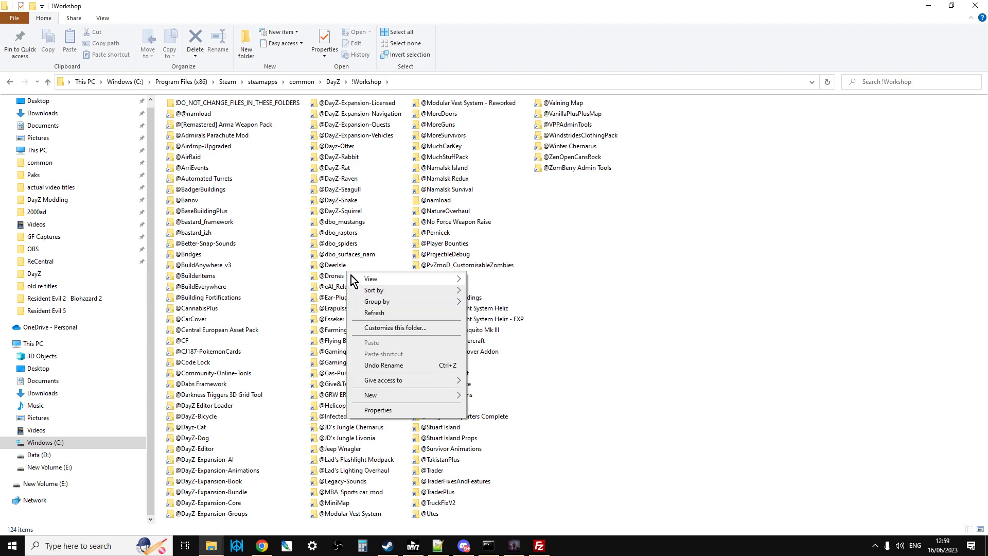
pyautogui.rightClick(338, 280)
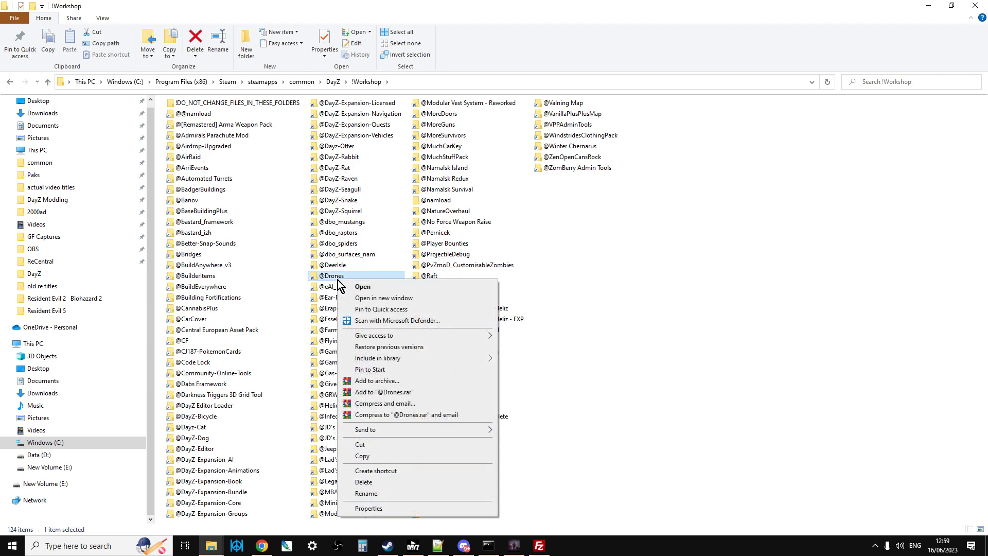
pyautogui.click(369, 456)
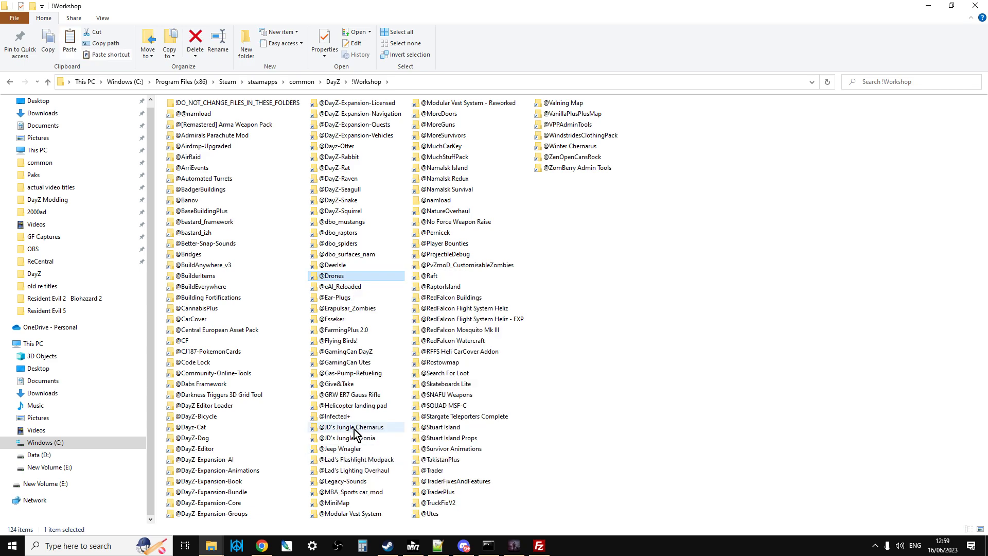
pyautogui.click(48, 82)
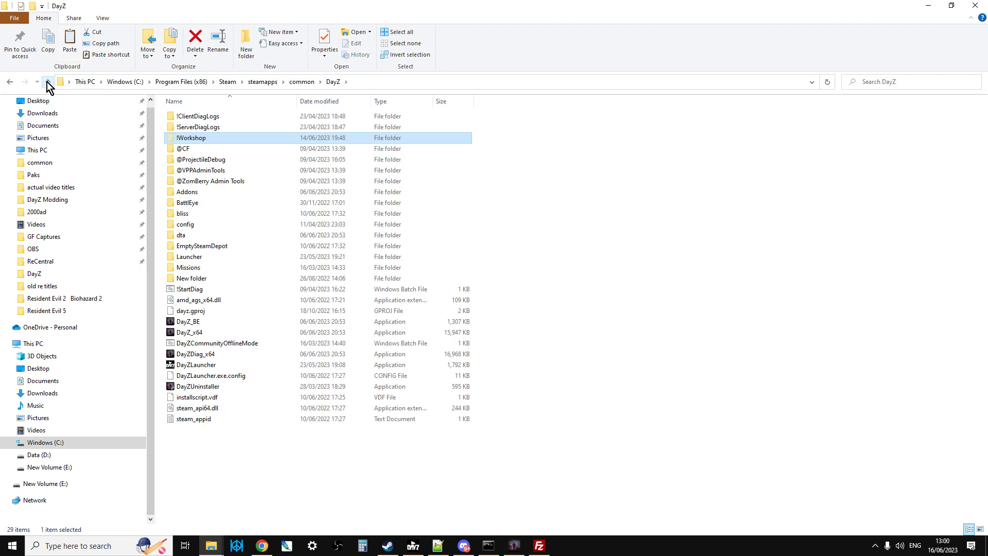
pyautogui.click(47, 82)
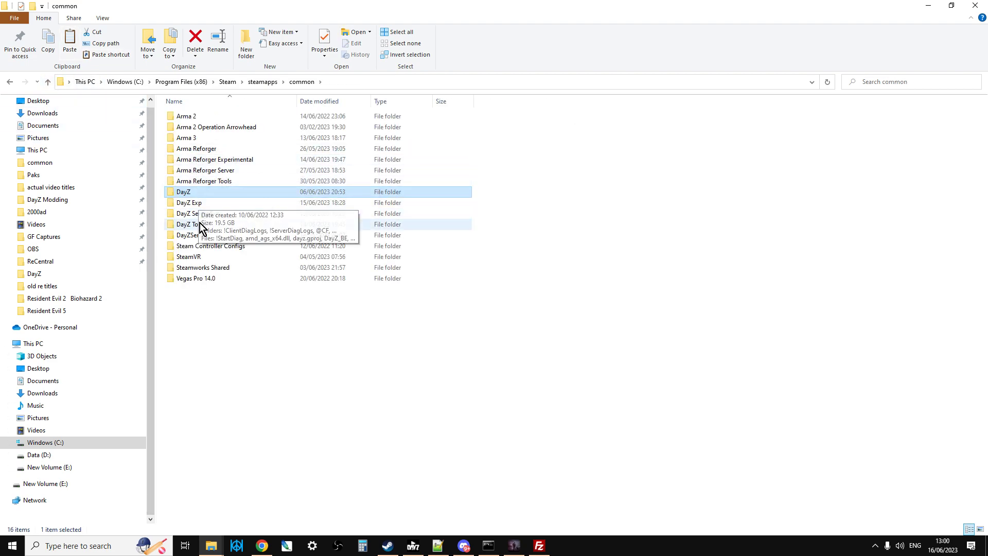
pyautogui.click(200, 235)
pyautogui.doubleClick(200, 235)
pyautogui.rightClick(609, 338)
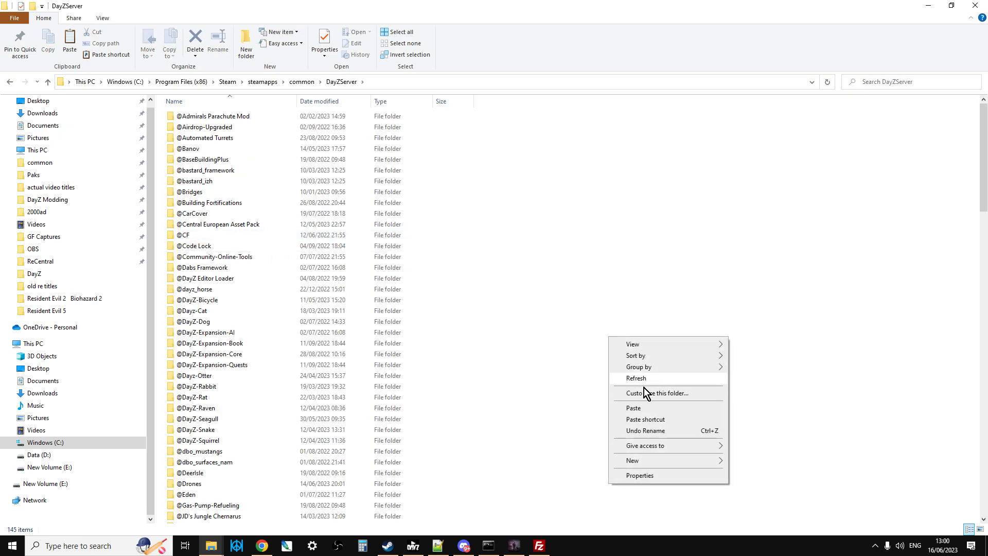
pyautogui.click(632, 407)
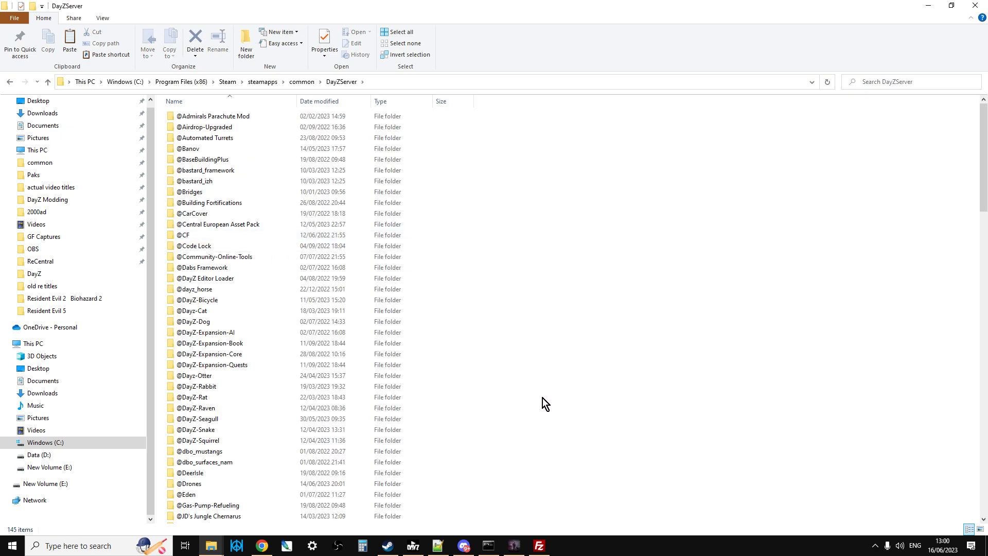
pyautogui.scroll(-1, 543, 397)
pyautogui.scroll(-2, 458, 396)
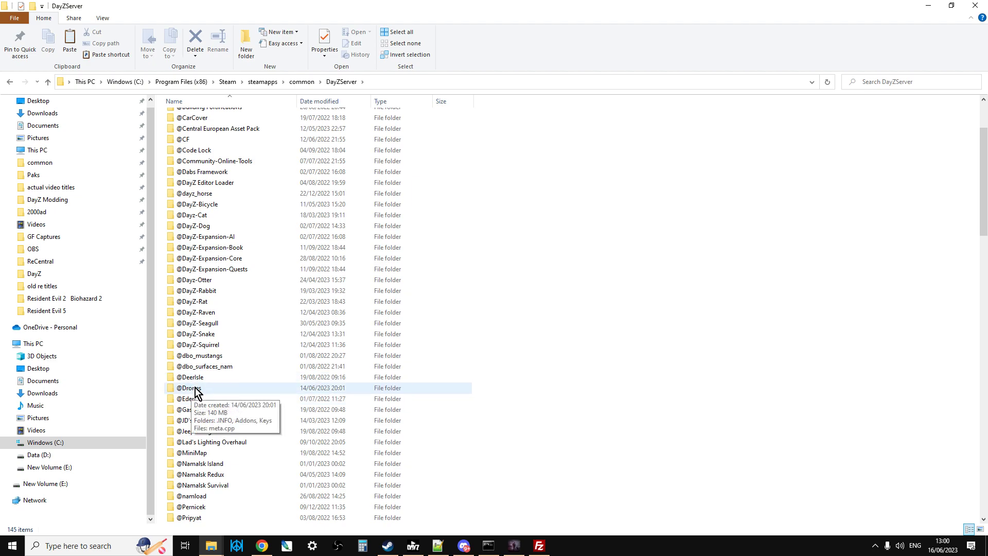
pyautogui.doubleClick(191, 388)
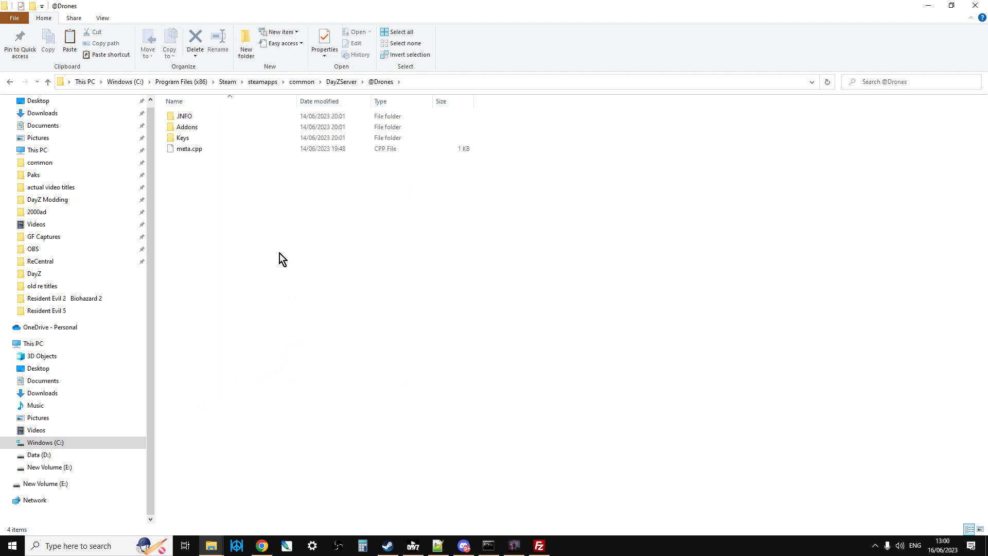
pyautogui.doubleClick(187, 138)
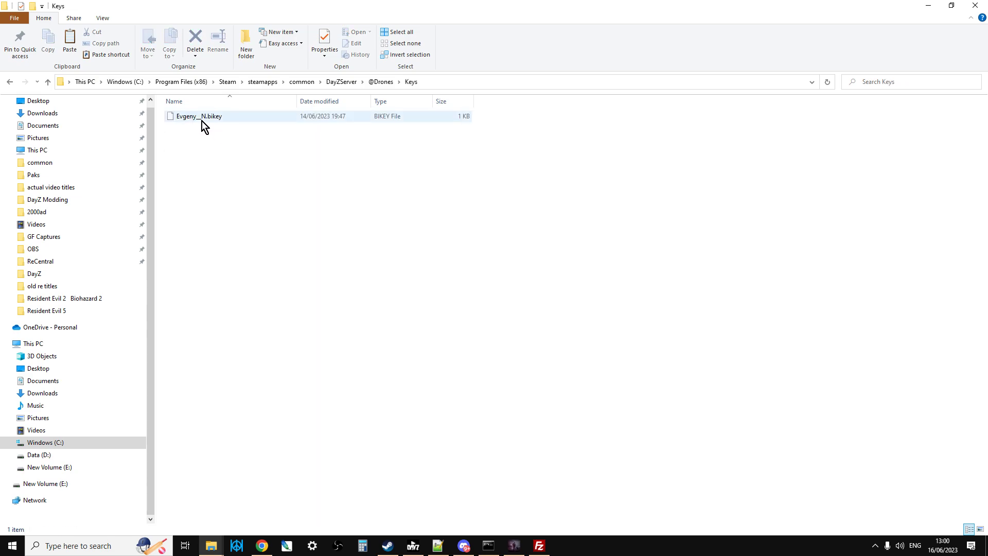
pyautogui.rightClick(202, 117)
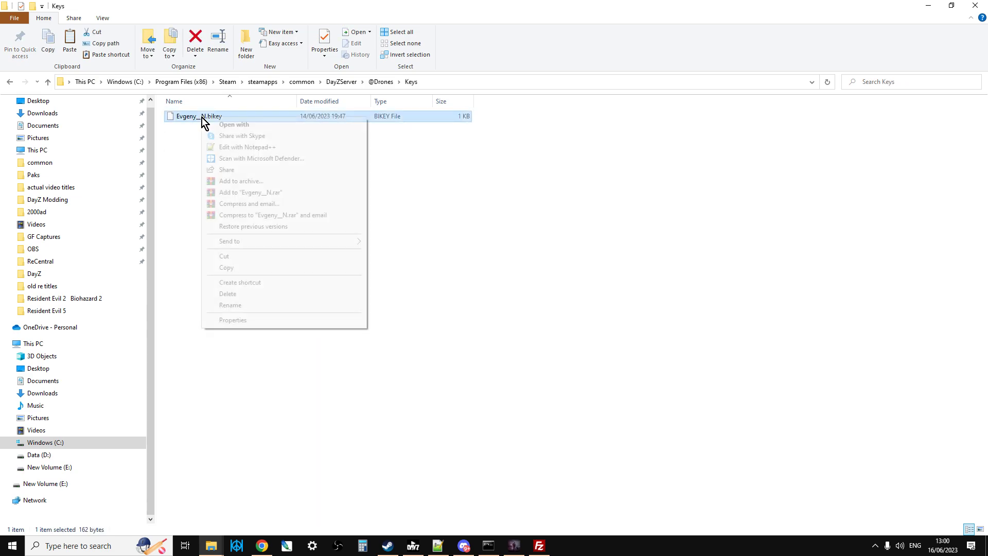
pyautogui.click(243, 268)
# Go back to the DayZServer folder and open its keys folder as the destination for the copied .bikey file.
pyautogui.click(47, 83)
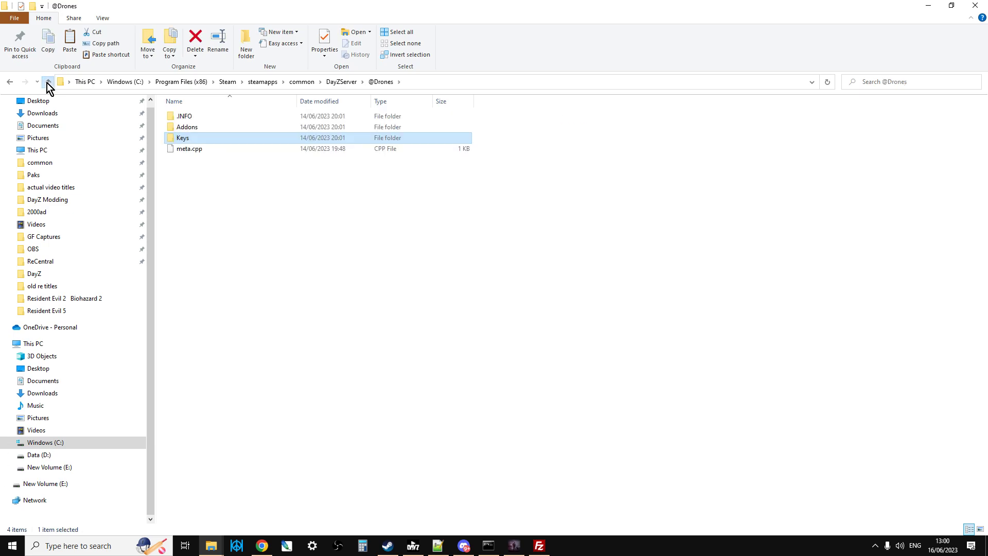
pyautogui.click(47, 83)
pyautogui.scroll(-11, 281, 287)
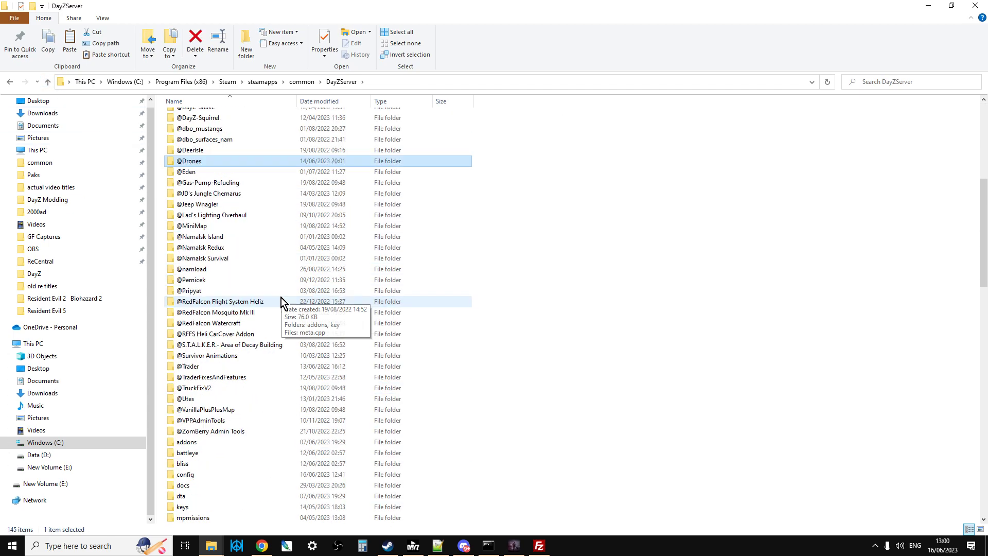
pyautogui.scroll(-1, 280, 306)
pyautogui.doubleClick(193, 444)
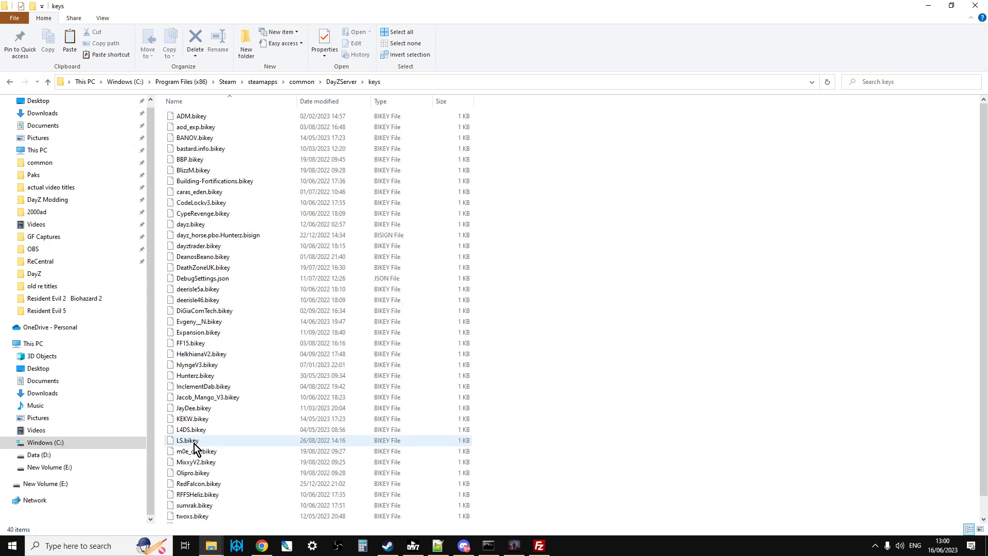
pyautogui.rightClick(635, 348)
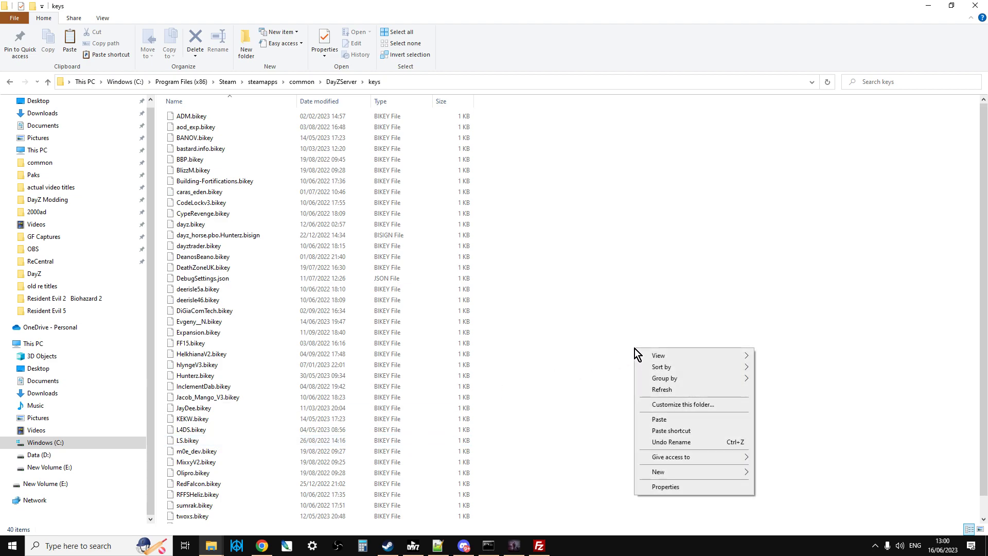
pyautogui.click(607, 403)
# Return to the DayZServer folder and open the st-zb-ch-v++-drones batch file for editing in Notepad++.
pyautogui.click(47, 84)
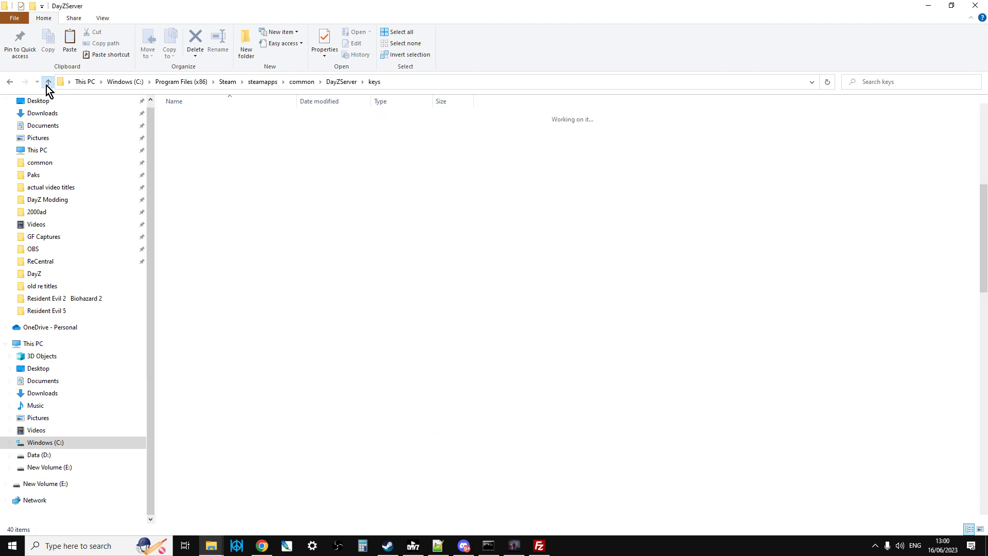
pyautogui.scroll(-8, 393, 325)
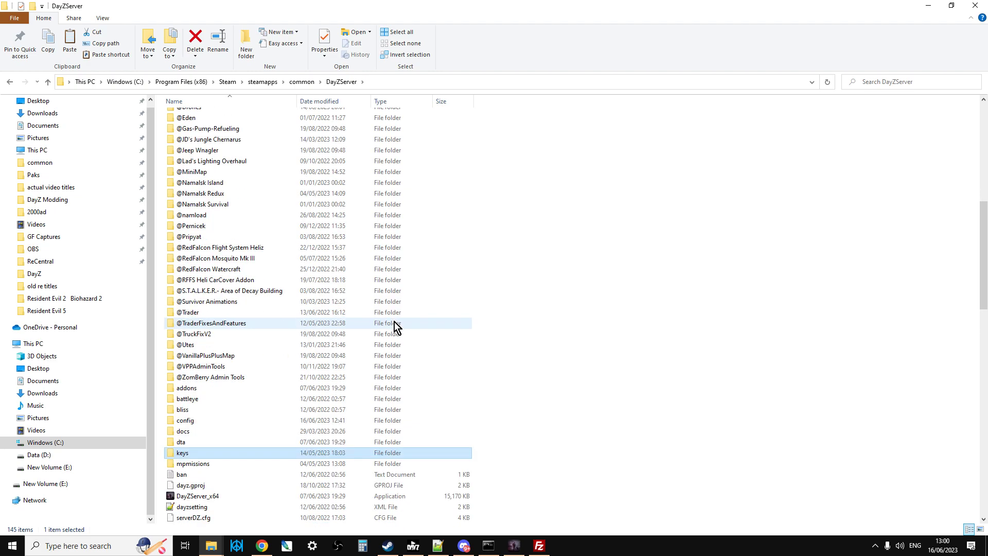
pyautogui.scroll(-7, 393, 340)
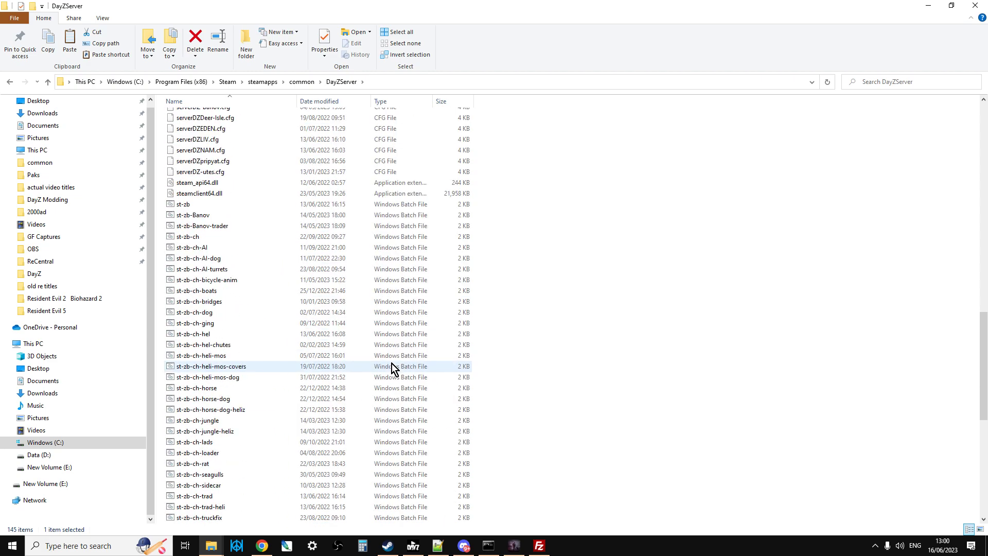
pyautogui.scroll(-4, 388, 368)
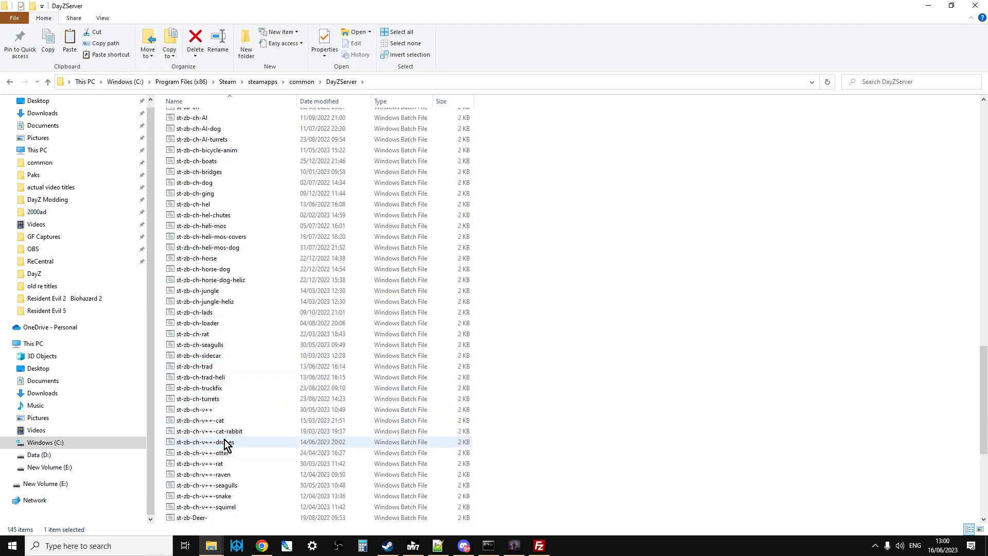
pyautogui.rightClick(227, 446)
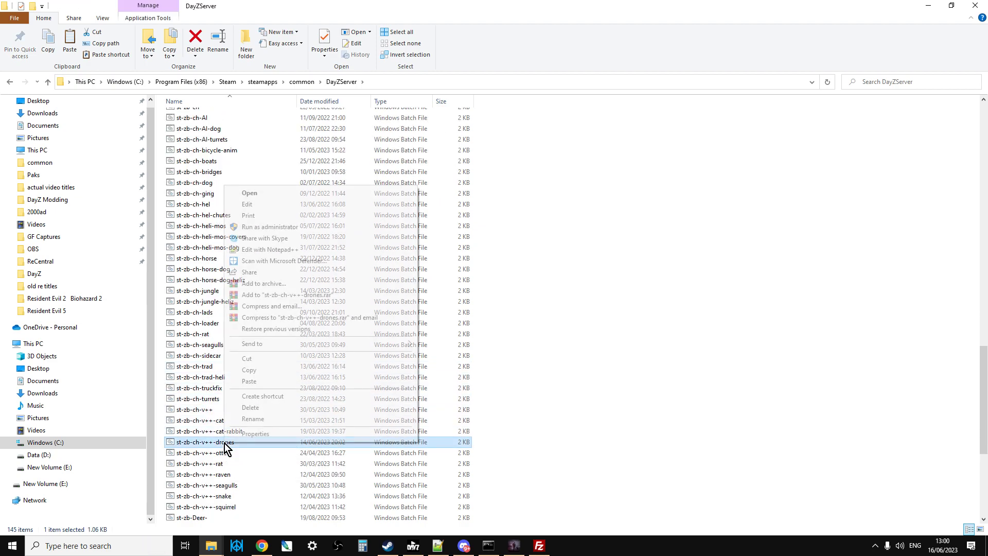
pyautogui.click(293, 250)
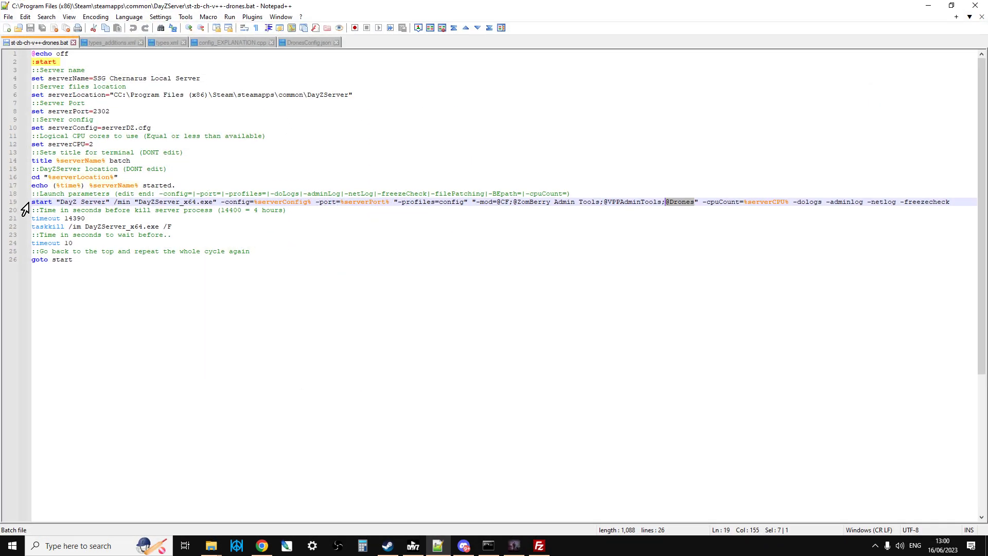
pyautogui.moveTo(34, 201); pyautogui.dragTo(49, 201)
pyautogui.click(520, 209)
pyautogui.moveTo(466, 203); pyautogui.dragTo(703, 205)
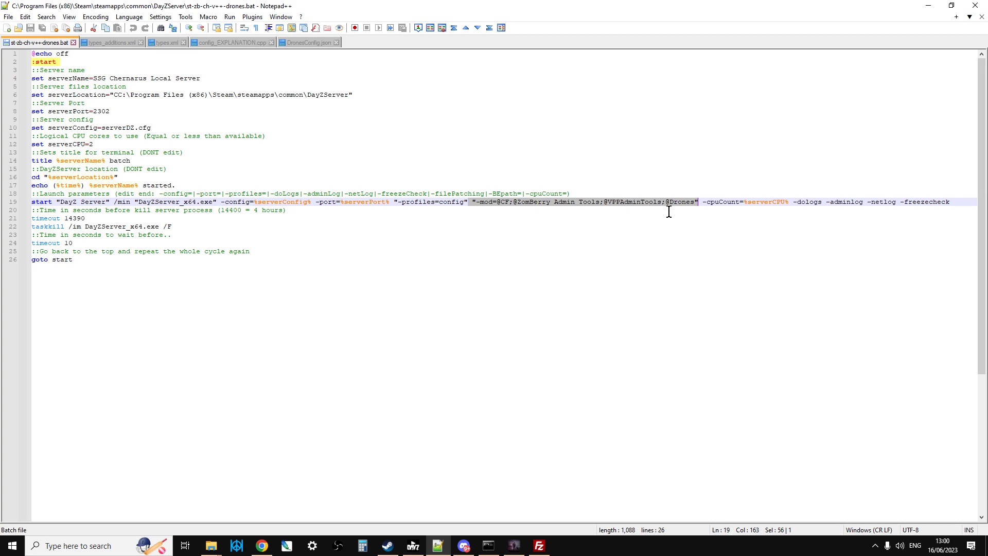
pyautogui.click(699, 202)
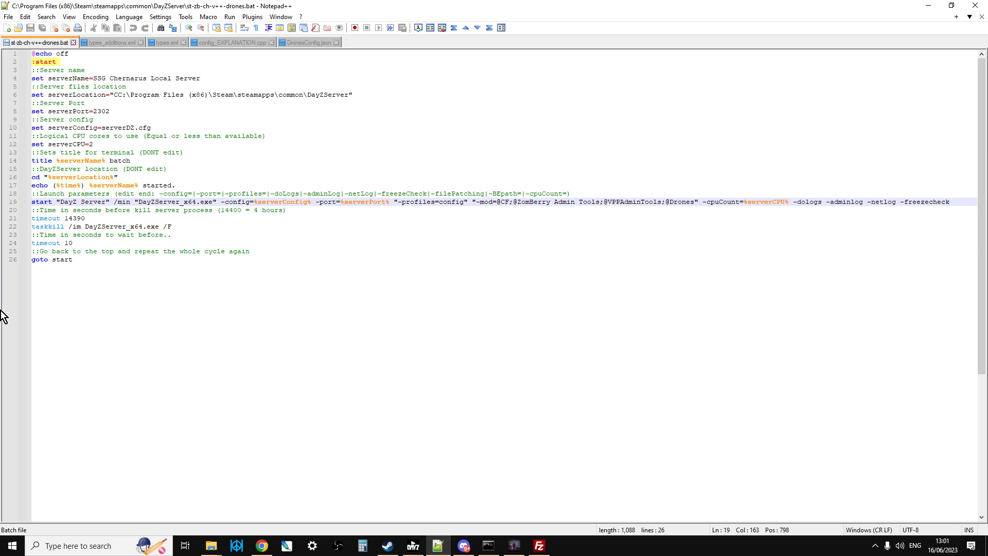
pyautogui.click(211, 552)
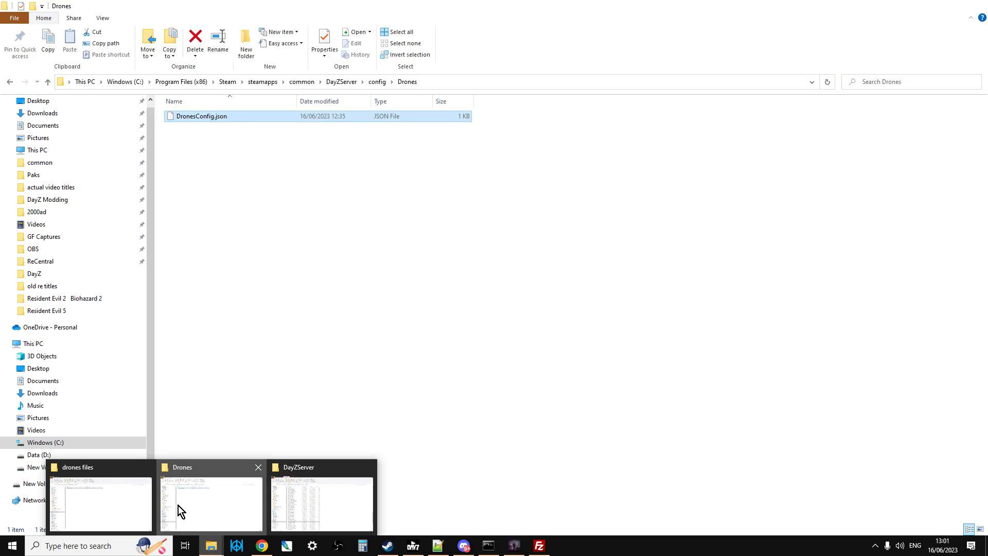
pyautogui.click(178, 505)
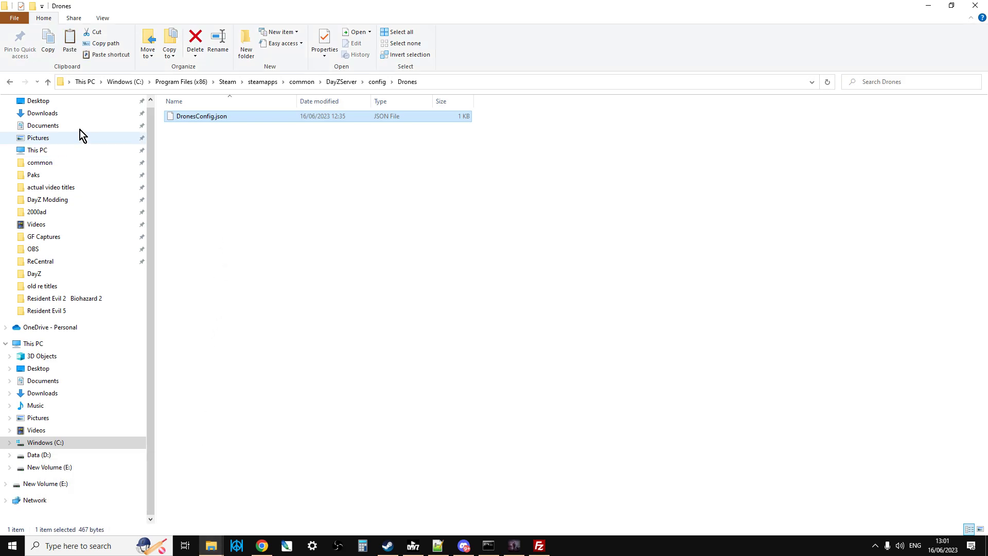
pyautogui.click(47, 82)
pyautogui.click(47, 82)
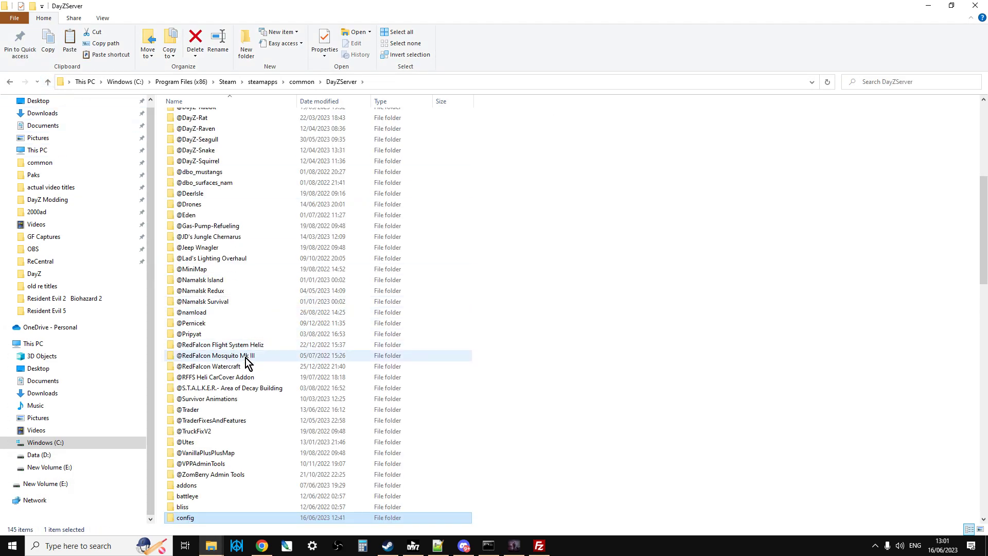
pyautogui.scroll(-4, 247, 363)
pyautogui.scroll(2, 218, 221)
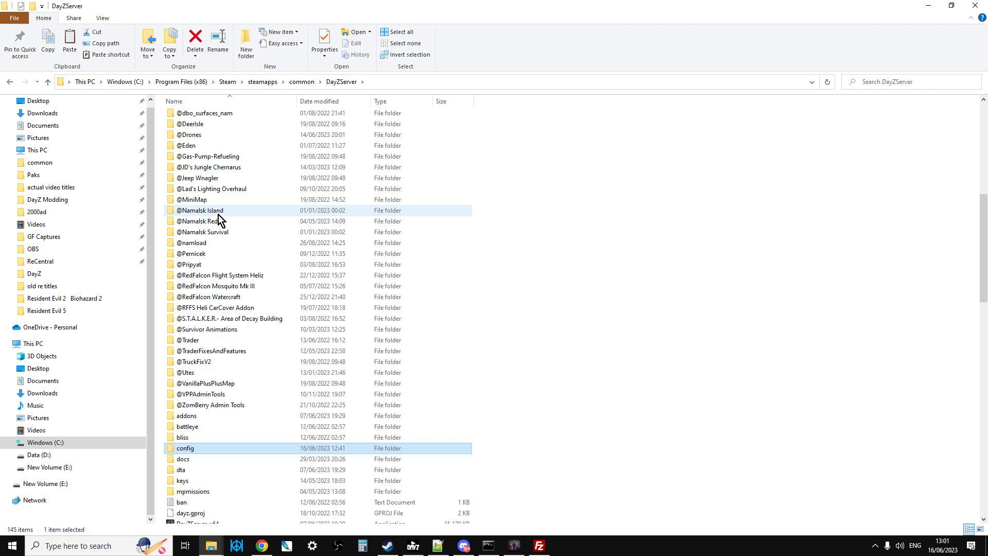
pyautogui.scroll(1, 221, 226)
pyautogui.doubleClick(197, 167)
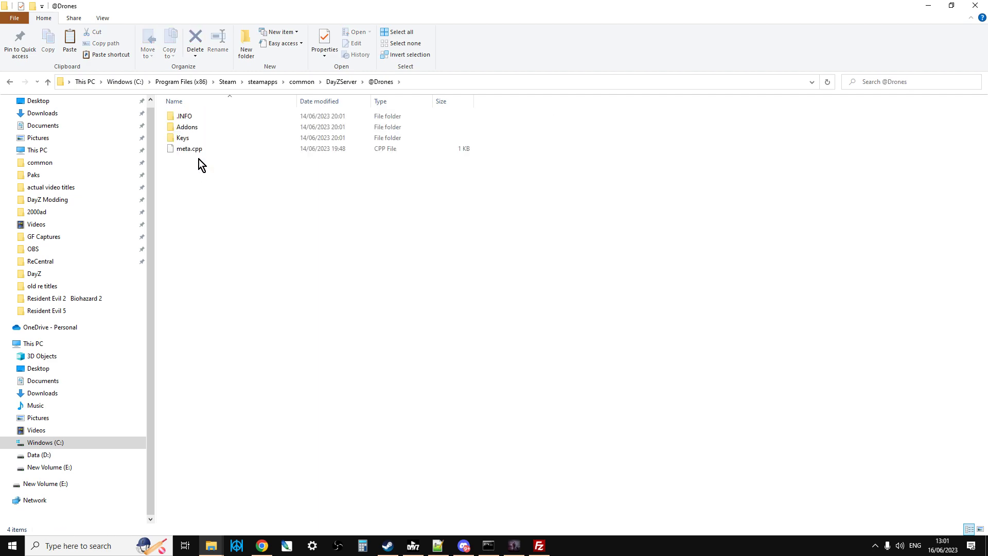
pyautogui.doubleClick(200, 119)
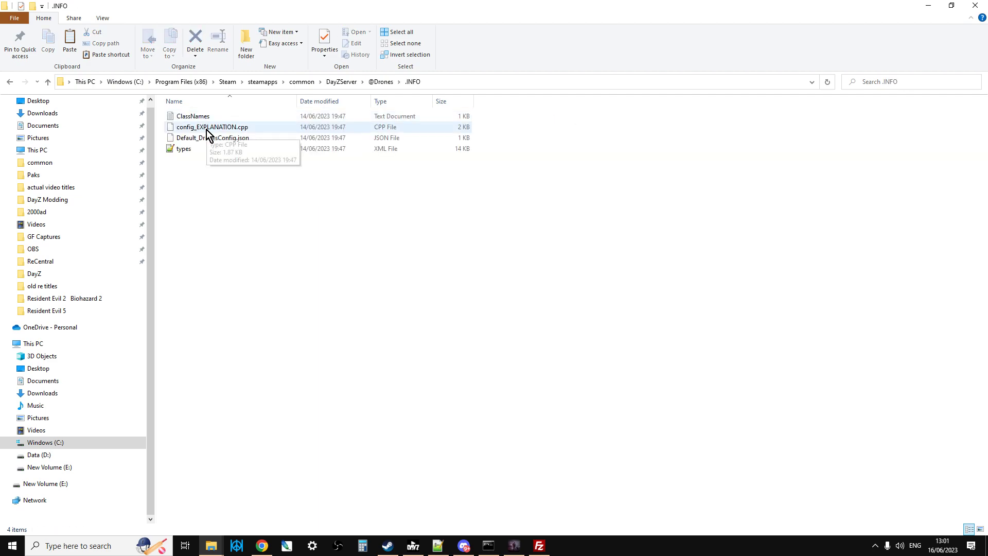
# View the mod's ClassNames.txt and config_EXPLANATION.cpp files from the .INFO folder in Notepad++.
pyautogui.rightClick(204, 121)
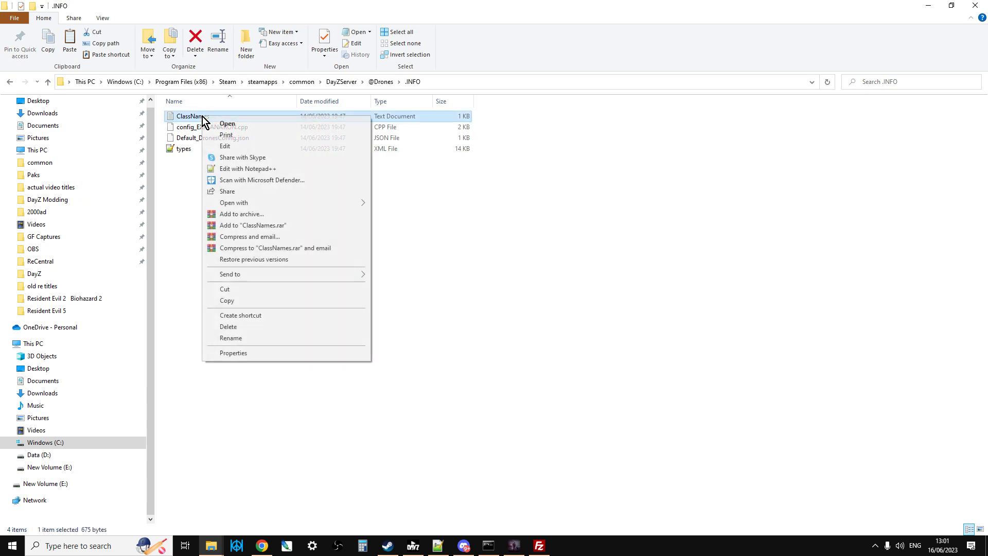
pyautogui.click(253, 169)
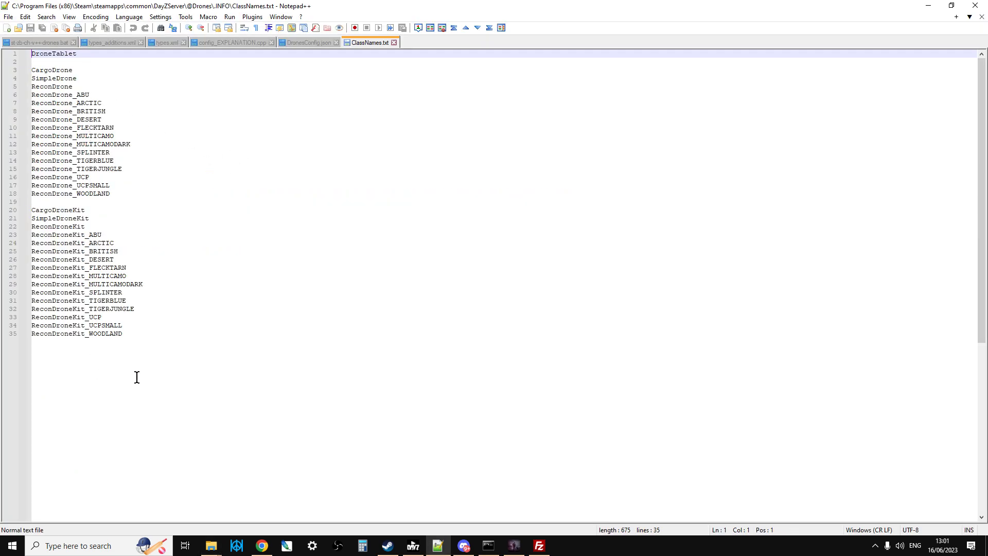
pyautogui.click(211, 544)
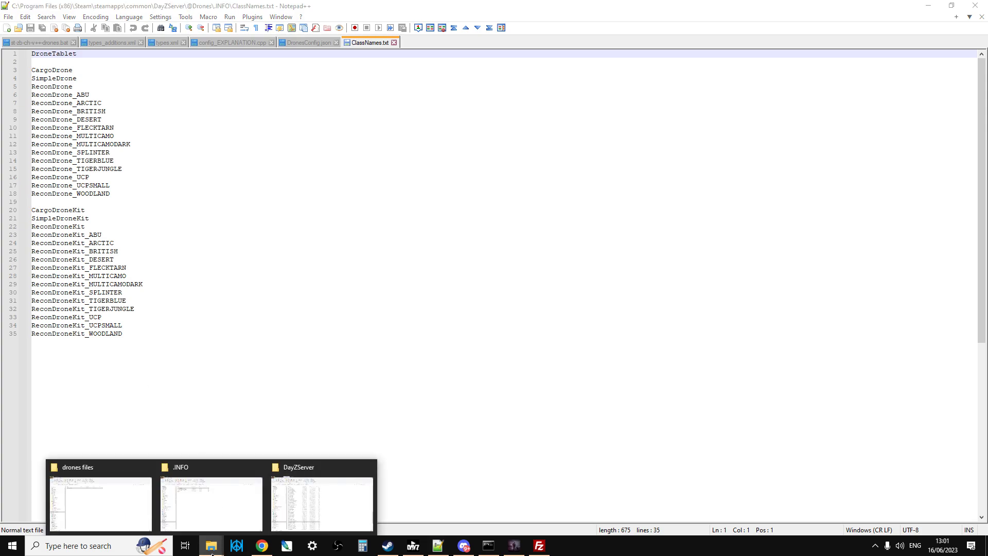
pyautogui.click(212, 529)
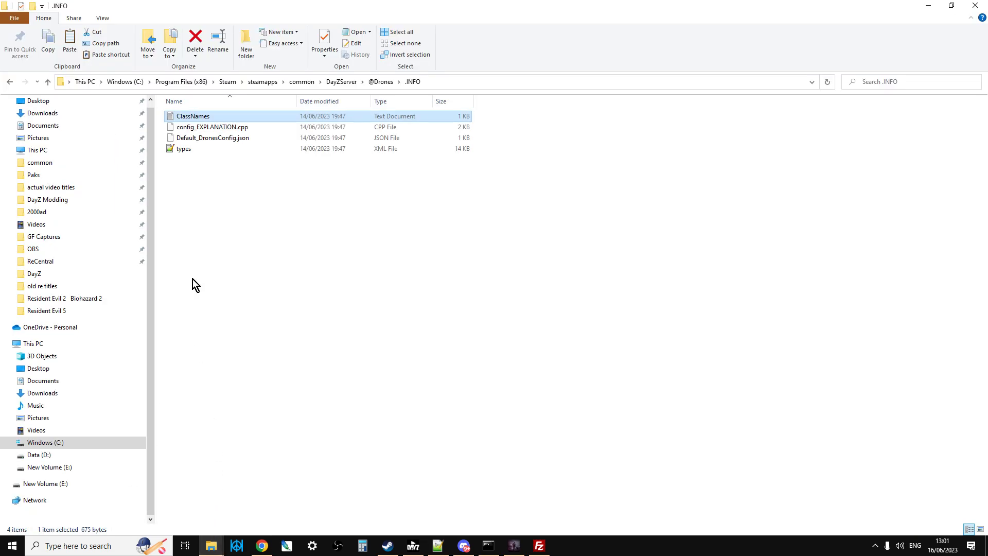
pyautogui.rightClick(209, 131)
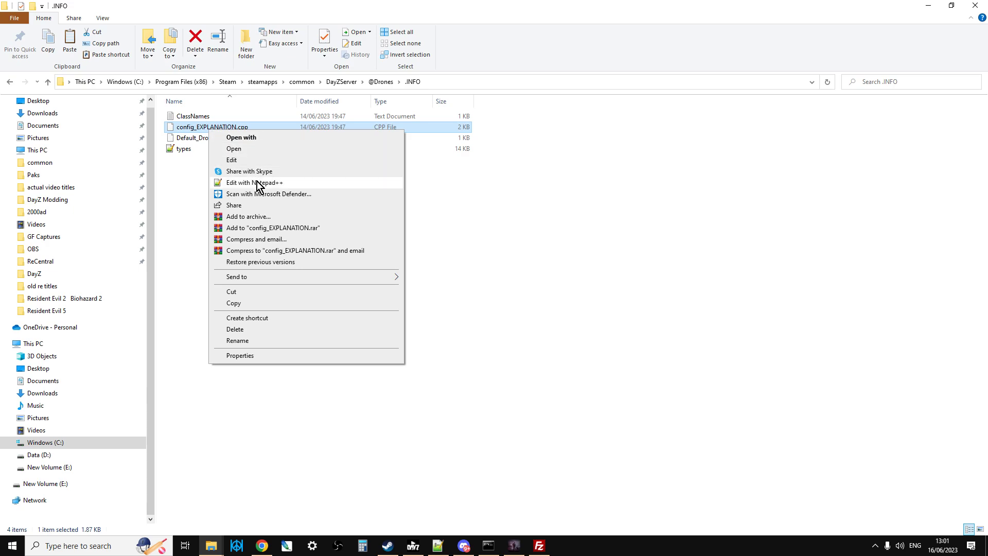
pyautogui.click(255, 182)
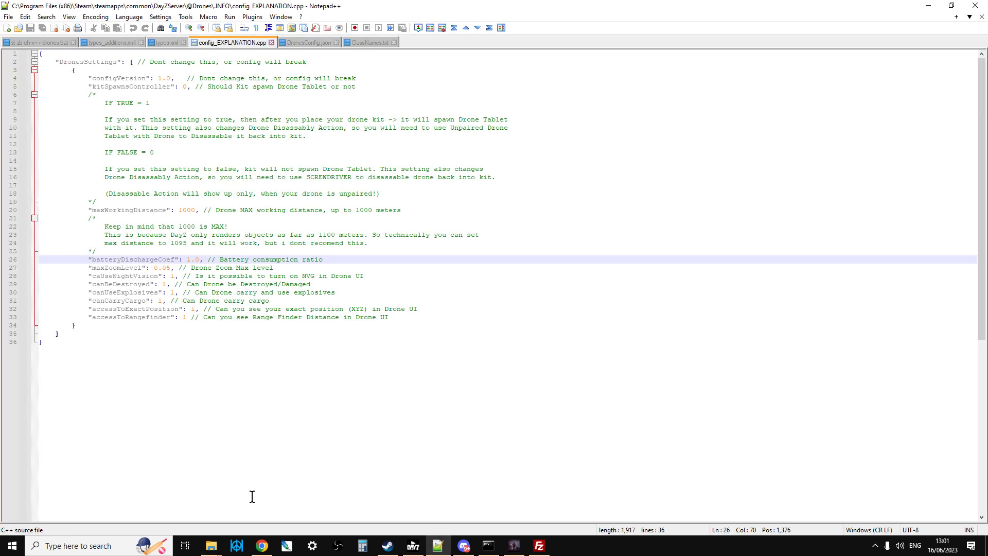
# Return to the .INFO folder, open types.xml in Notepad++ and look through its drone type entries.
pyautogui.click(212, 548)
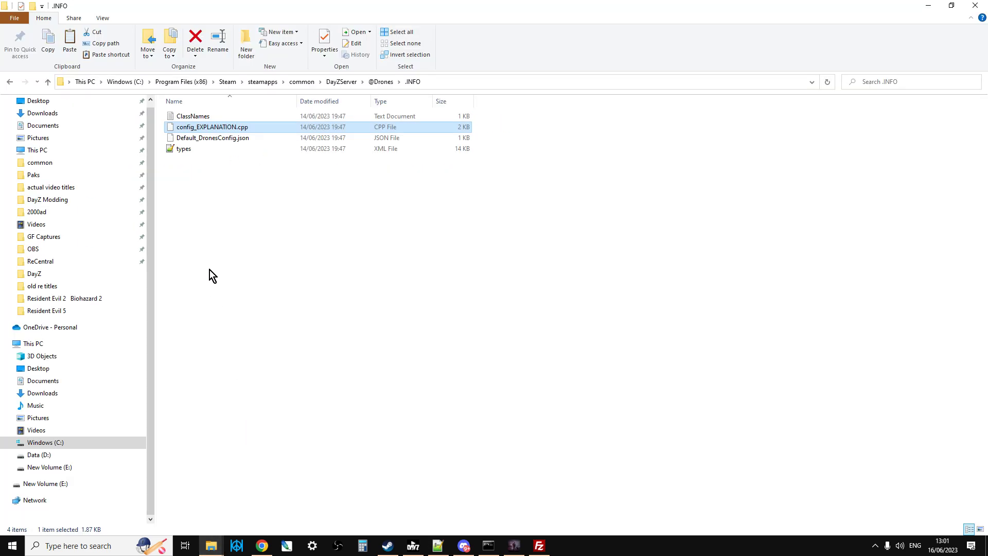
pyautogui.click(198, 138)
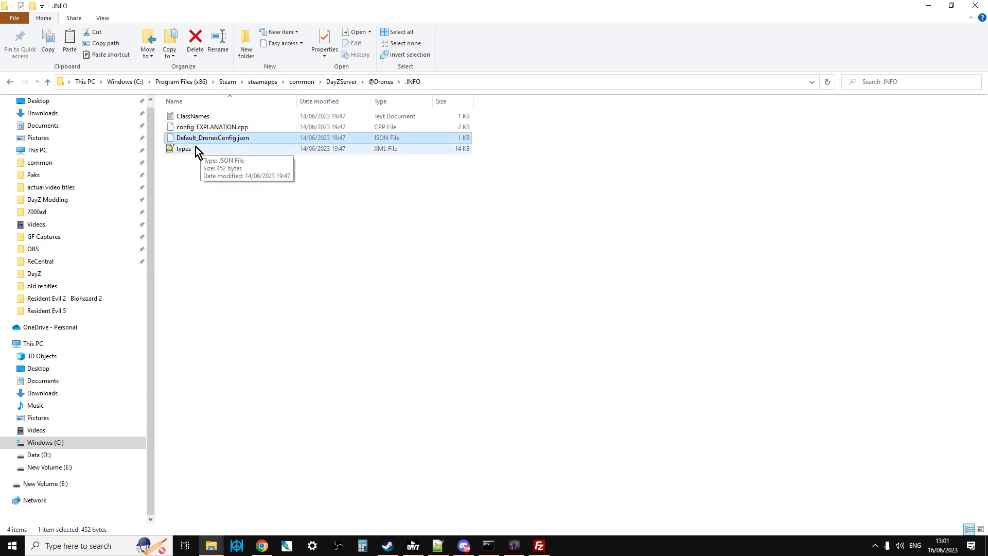
pyautogui.rightClick(188, 150)
pyautogui.click(161, 222)
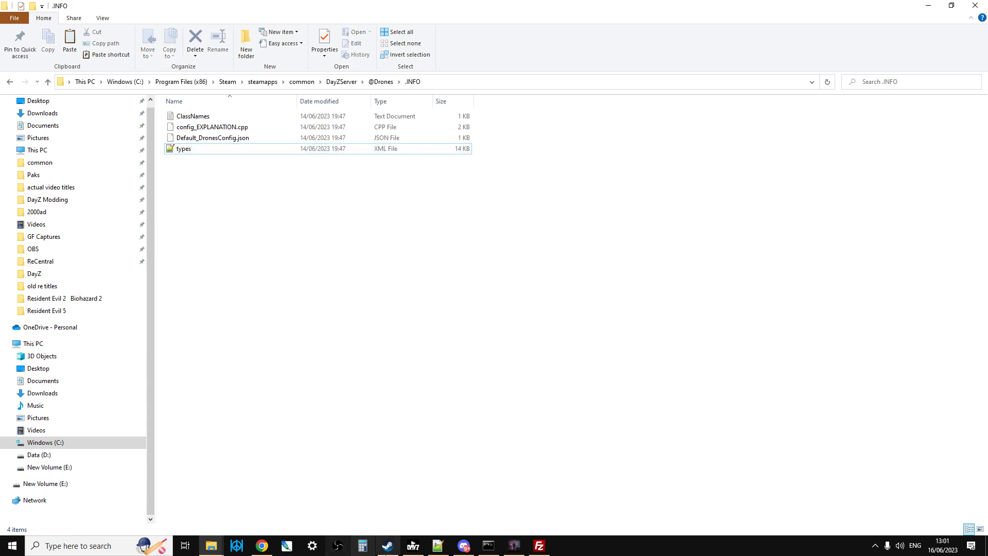
pyautogui.rightClick(189, 150)
pyautogui.click(238, 191)
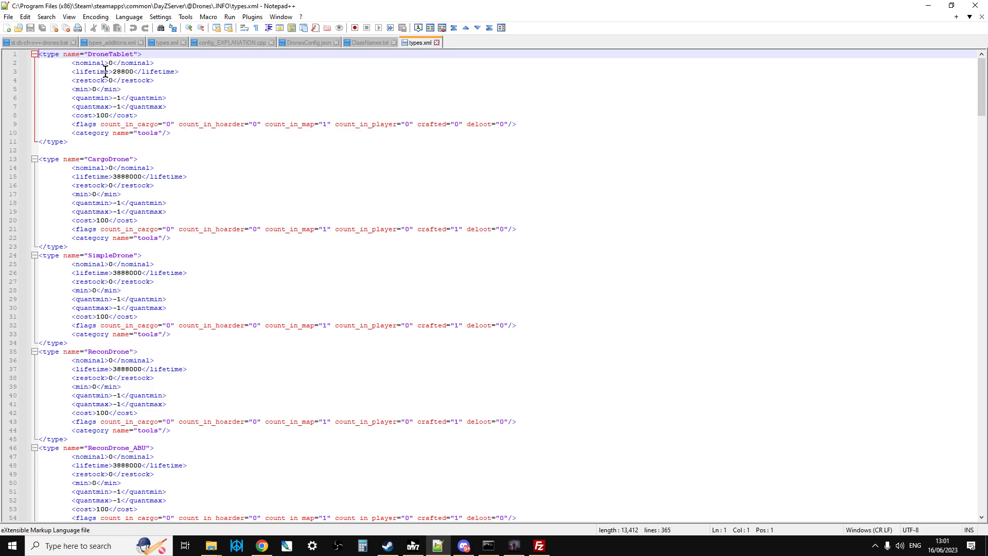
pyautogui.scroll(-9, 103, 273)
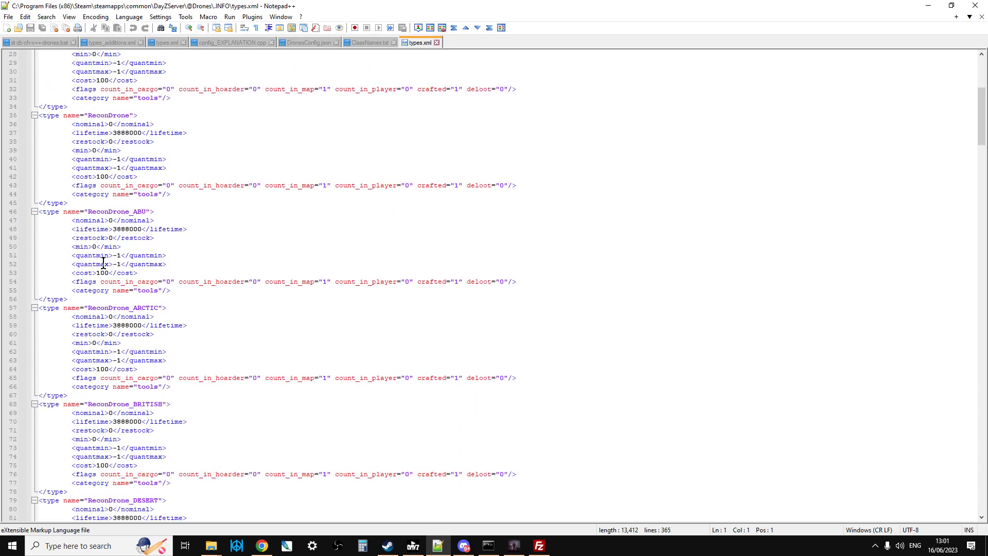
pyautogui.scroll(8, 103, 273)
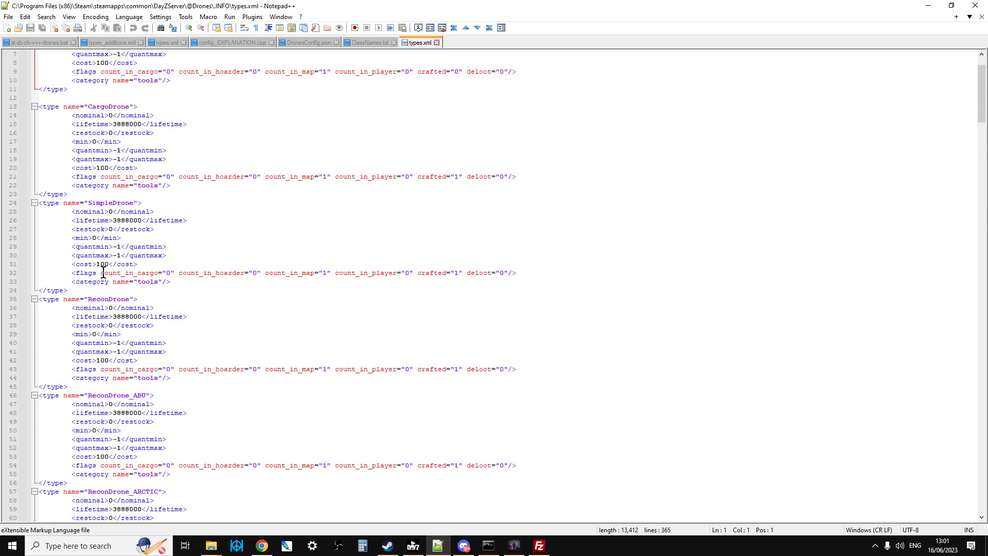
# Switch to Chrome, open types_additions.xml in the DayZ-PC-Drones-Mod-Types-Additions GitHub repository and view its DroneTablet entry.
pyautogui.click(262, 545)
pyautogui.click(728, 12)
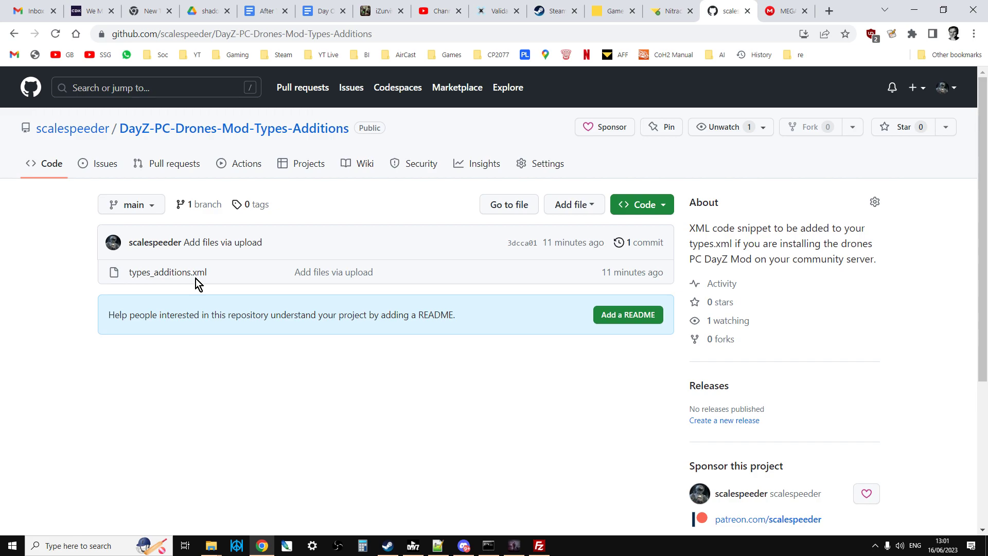
pyautogui.click(786, 12)
pyautogui.click(731, 15)
pyautogui.click(164, 273)
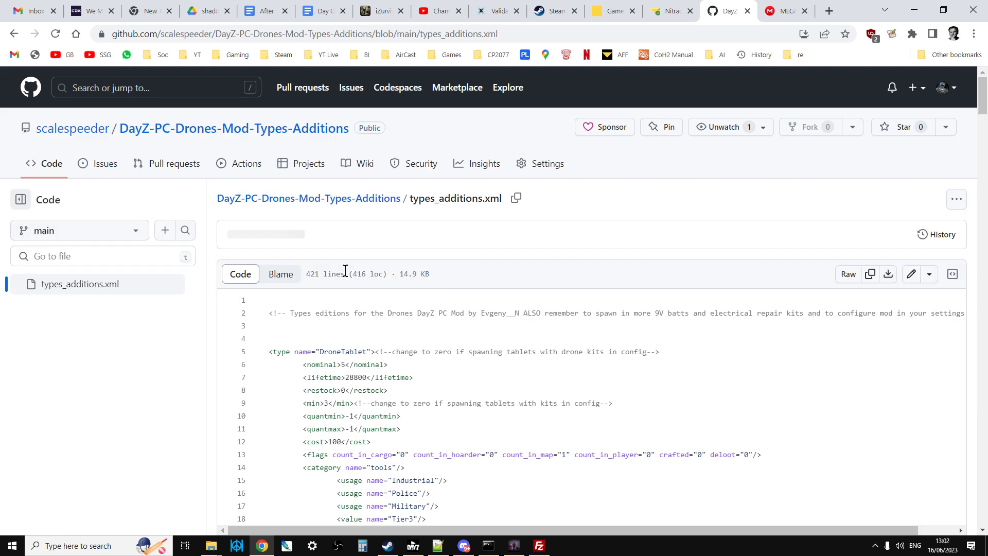
pyautogui.scroll(-1, 278, 293)
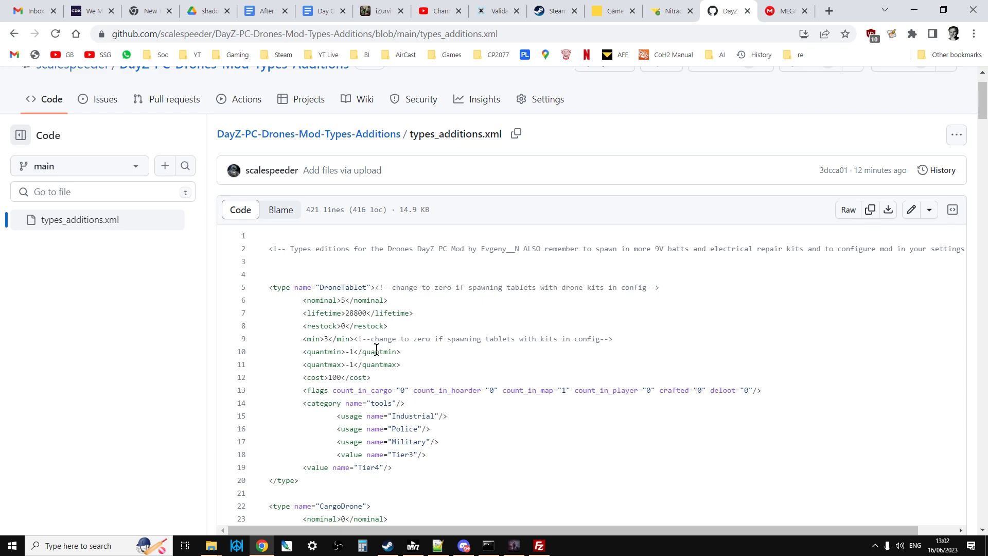
pyautogui.scroll(-1, 353, 341)
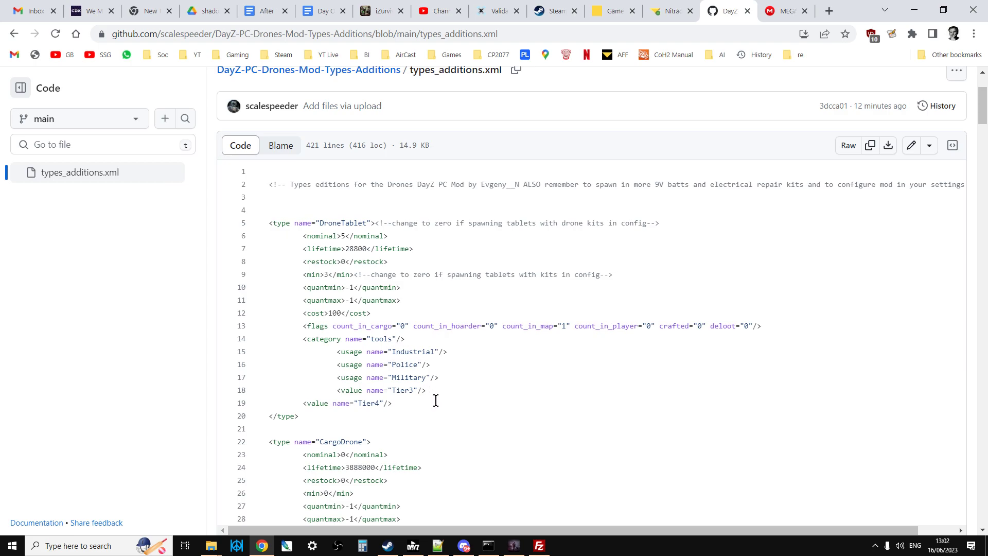
# Return to Notepad++, bring up the local types_additions.xml and highlight the whole DroneTablet type block to examine its spawn settings.
pyautogui.click(438, 546)
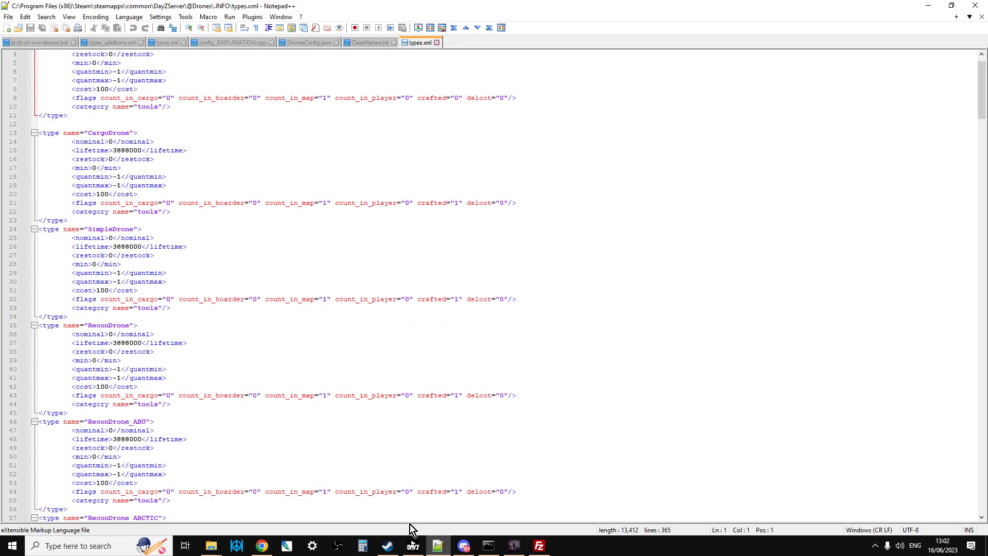
pyautogui.scroll(1, 264, 285)
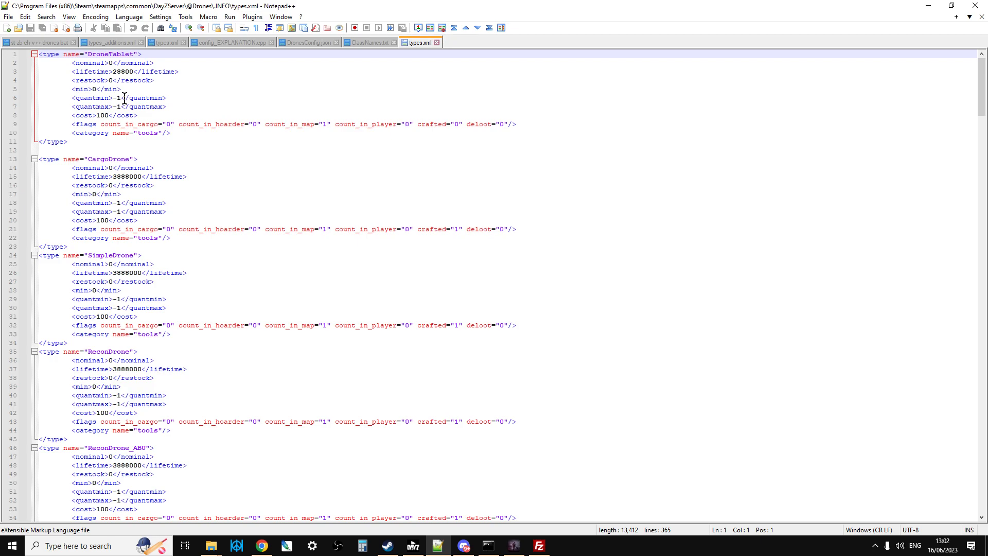
pyautogui.click(109, 43)
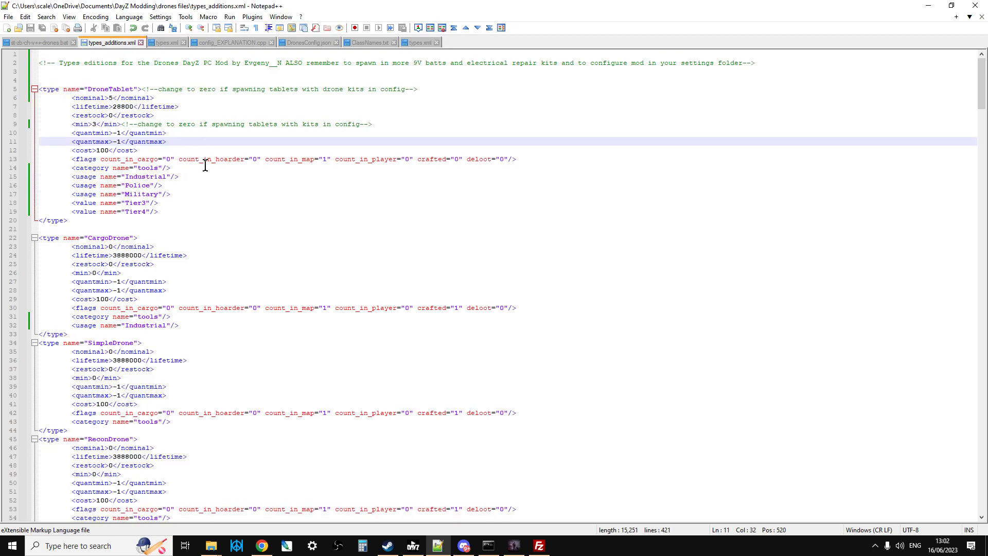
pyautogui.moveTo(93, 220); pyautogui.dragTo(32, 88)
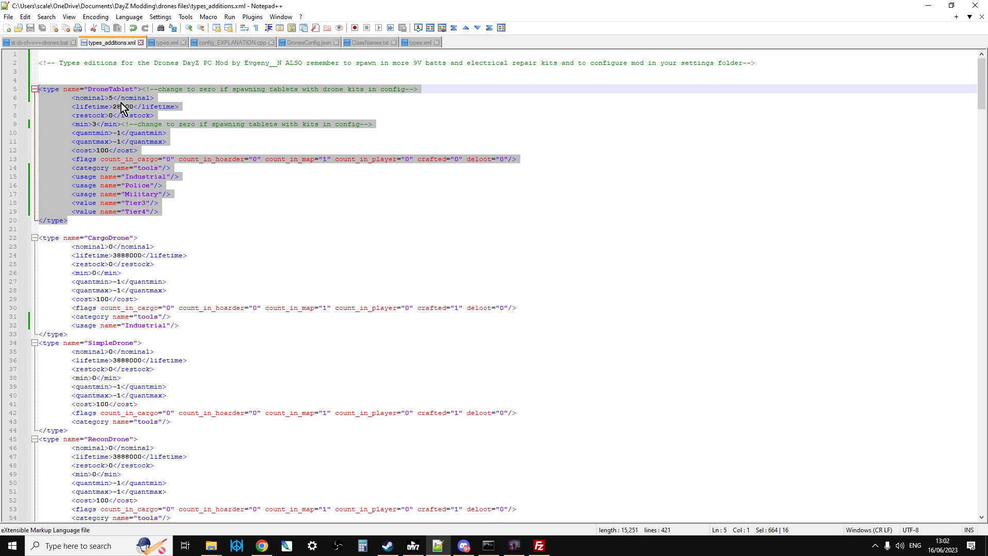
pyautogui.click(258, 176)
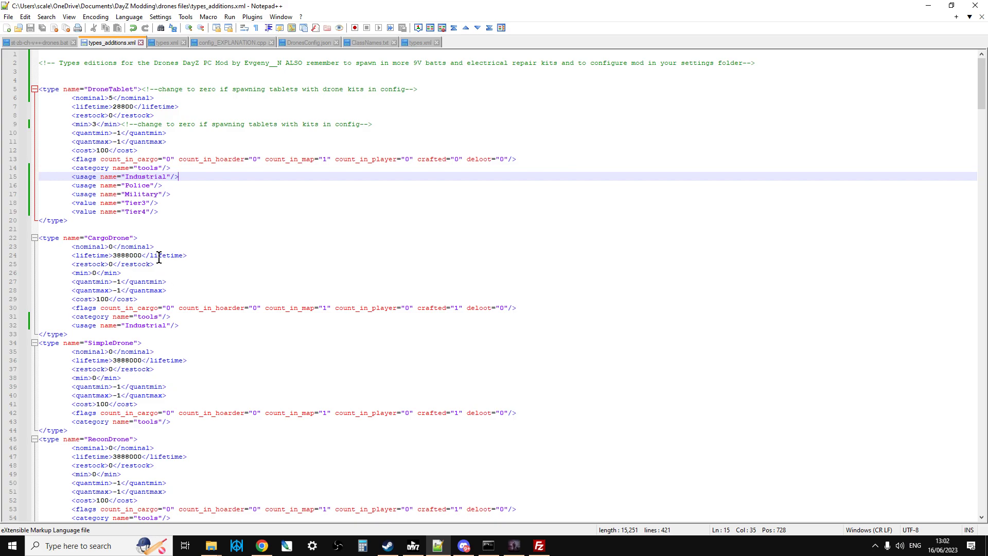
# Look through the drone type entries in types_additions.xml, from CargoDrone and the ReconDrone variants down to CargoDroneKit.
pyautogui.scroll(-2, 159, 259)
pyautogui.scroll(-13, 159, 259)
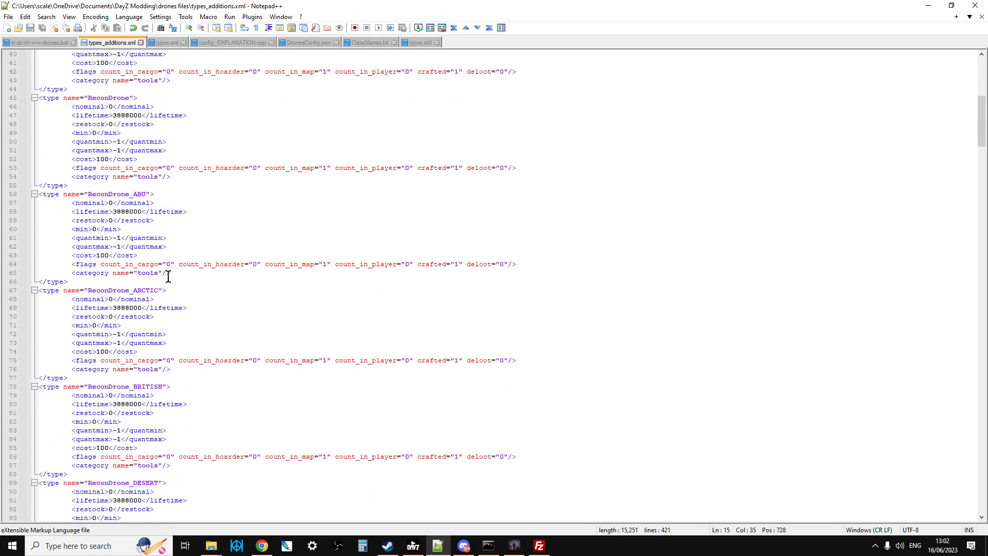
pyautogui.scroll(-3, 169, 276)
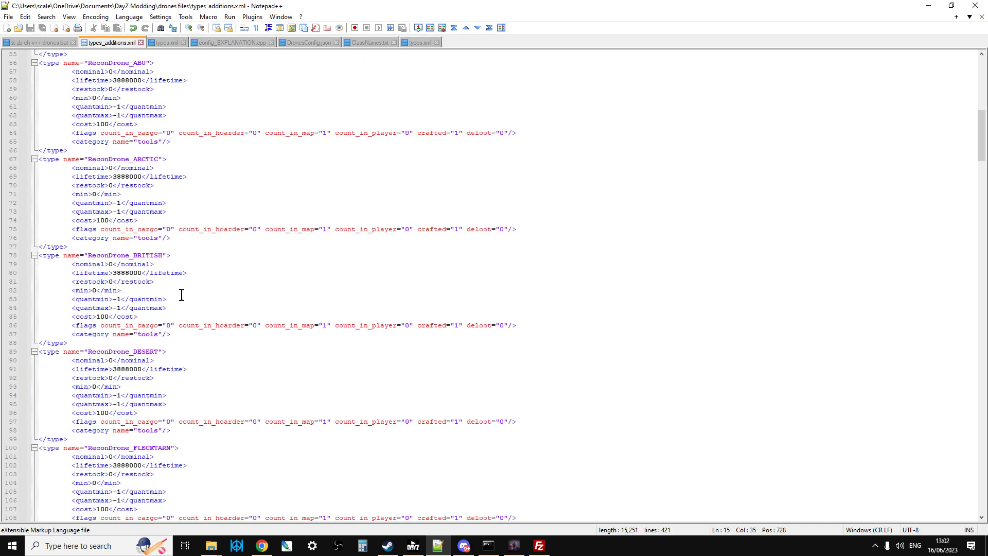
pyautogui.scroll(-15, 199, 302)
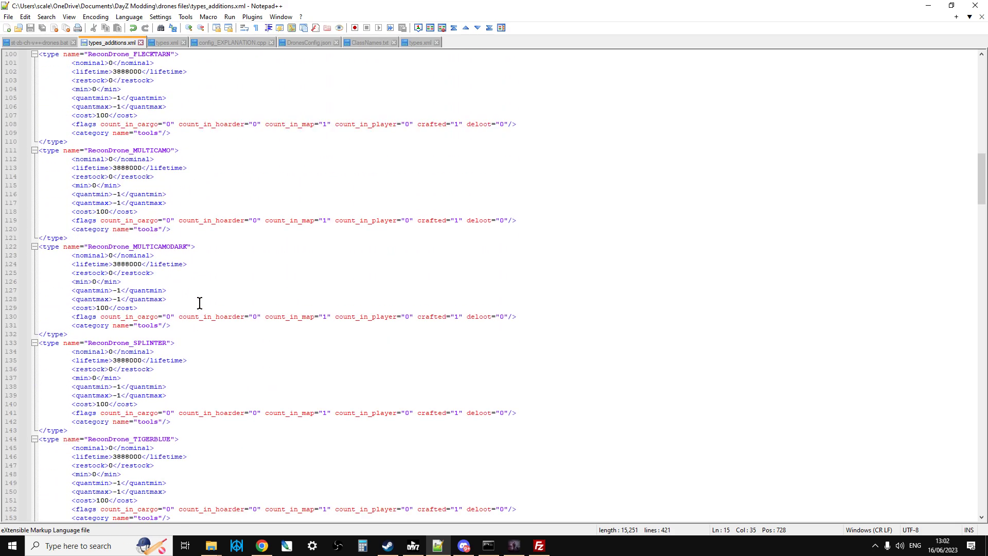
pyautogui.scroll(-18, 201, 304)
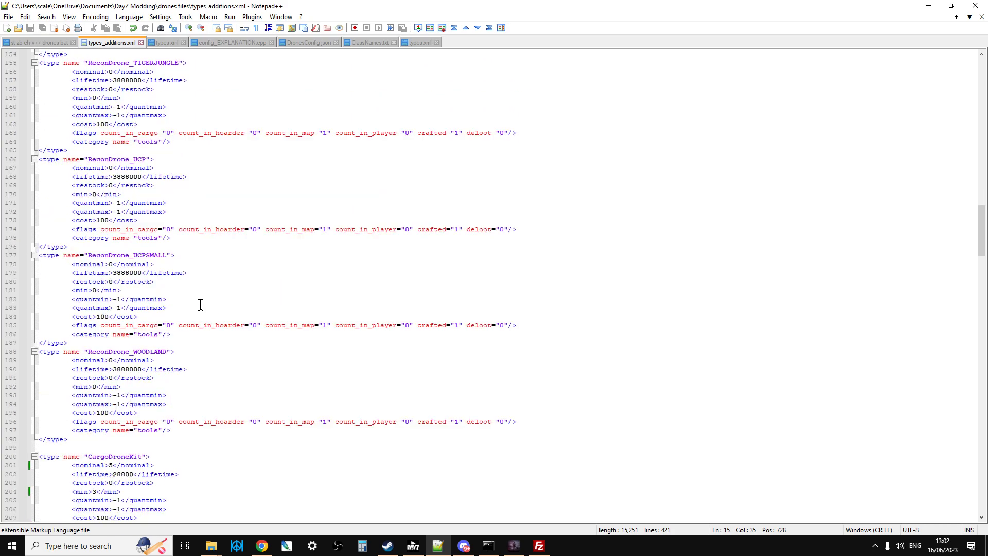
pyautogui.scroll(-5, 200, 304)
pyautogui.scroll(-5, 201, 304)
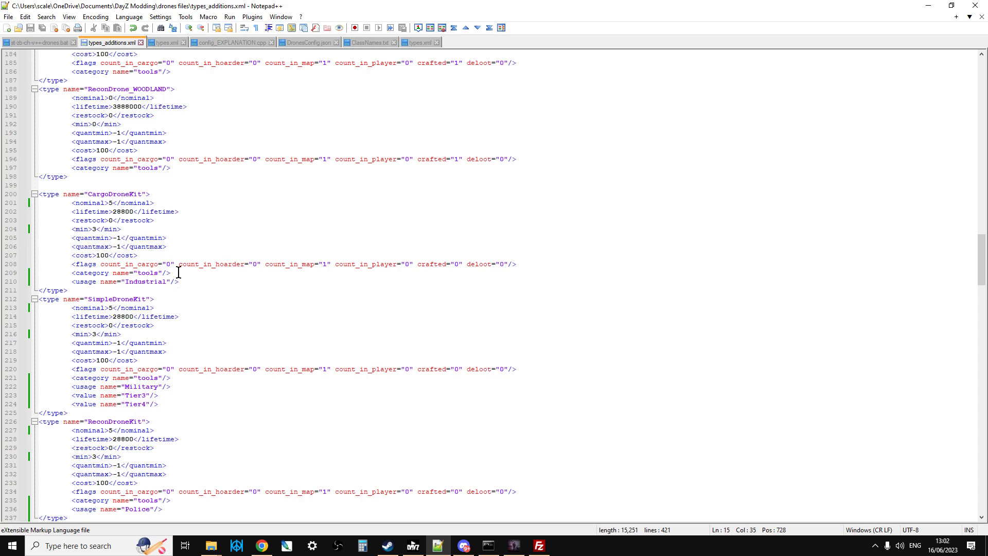
# Examine the CargoDroneKit, SimpleDroneKit and ReconDroneKit entries, highlighting SimpleDroneKit's Tier3 and Tier4 value lines.
pyautogui.scroll(-1, 183, 282)
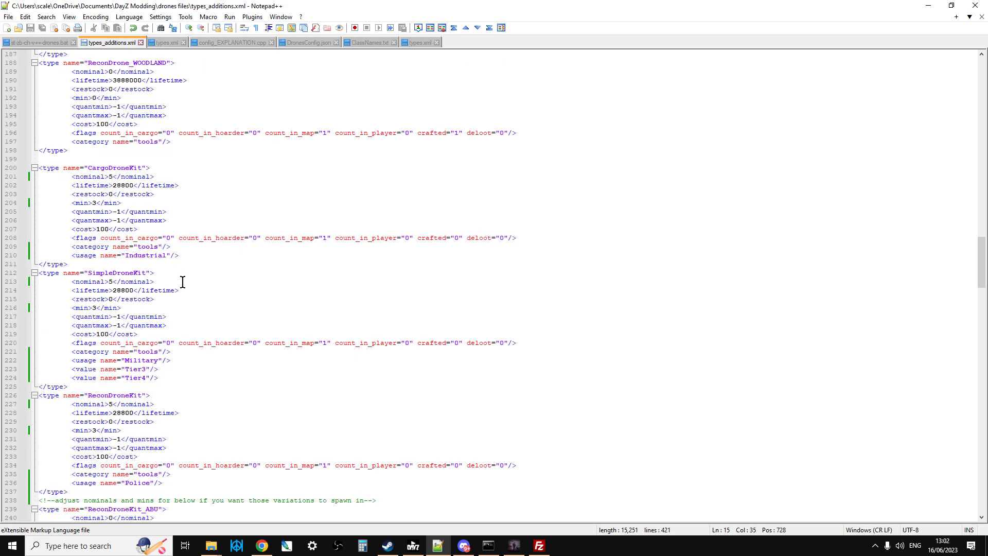
pyautogui.scroll(-1, 183, 282)
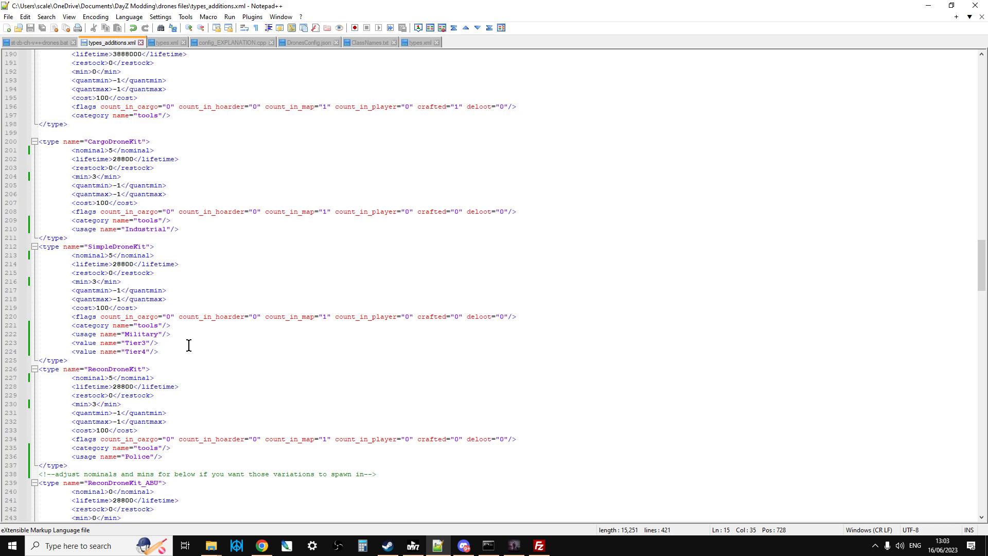
pyautogui.scroll(-2, 189, 346)
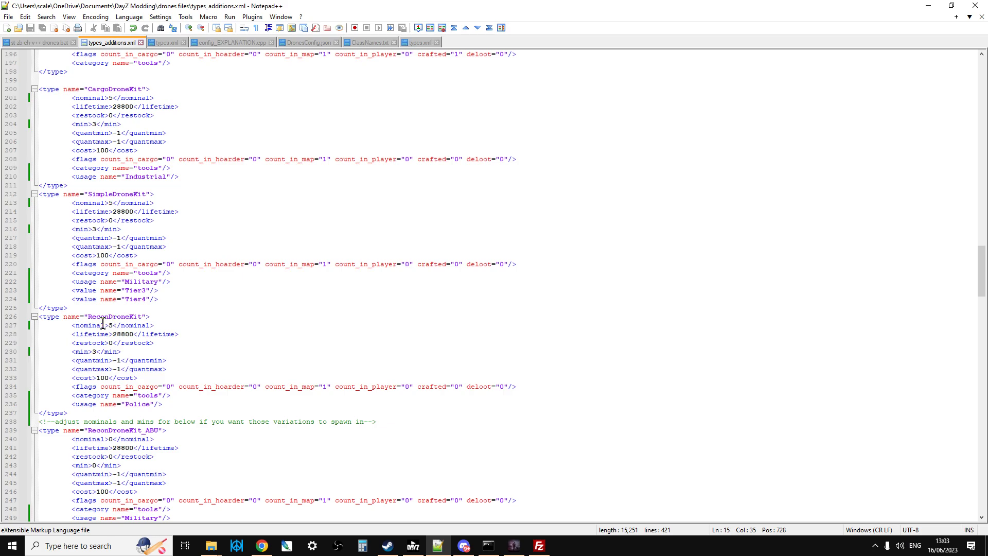
pyautogui.scroll(-1, 116, 323)
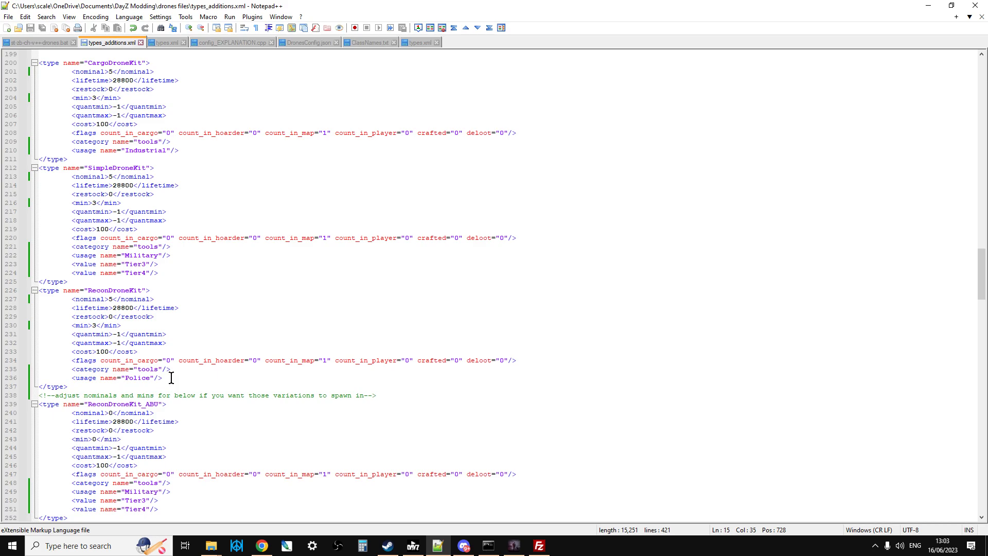
pyautogui.scroll(1, 171, 378)
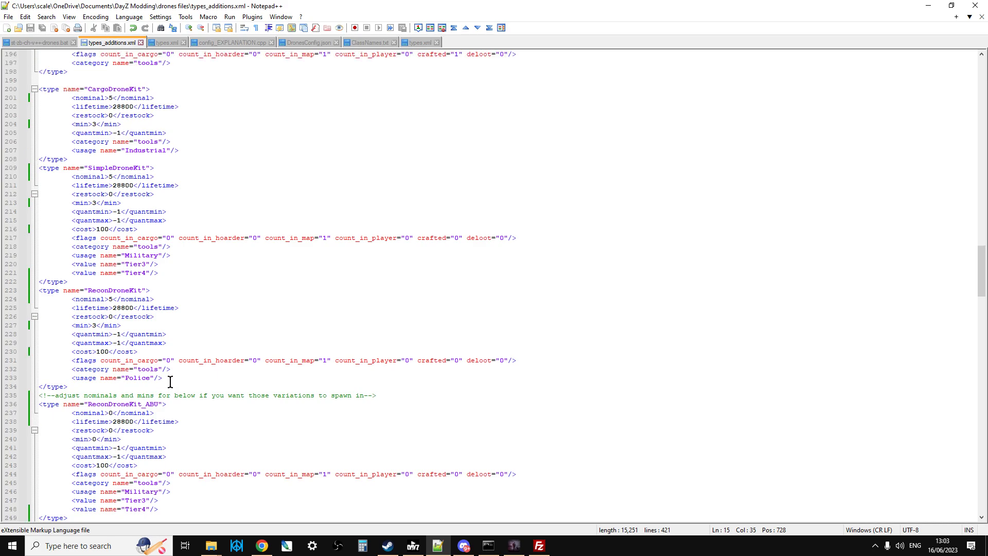
pyautogui.moveTo(181, 304); pyautogui.dragTo(61, 291)
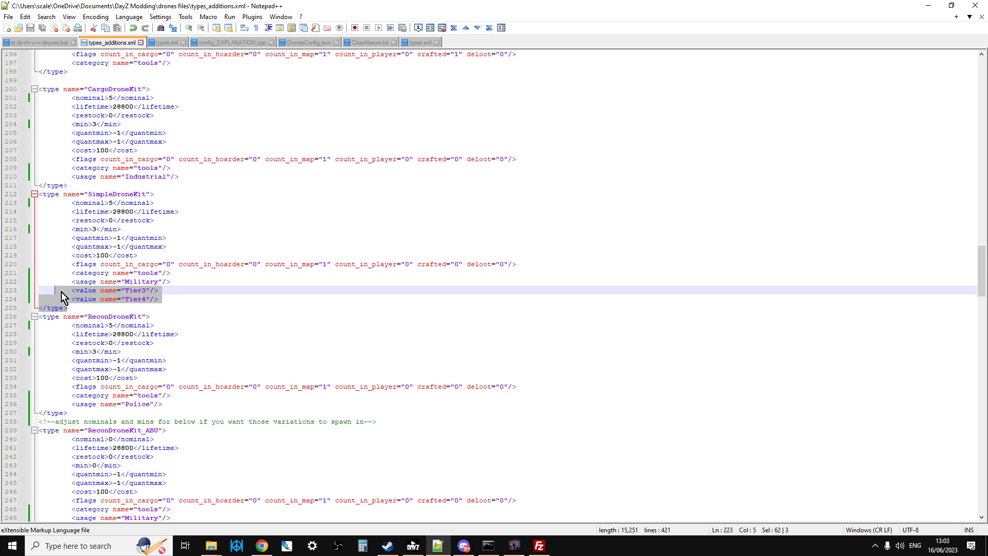
pyautogui.click(179, 290)
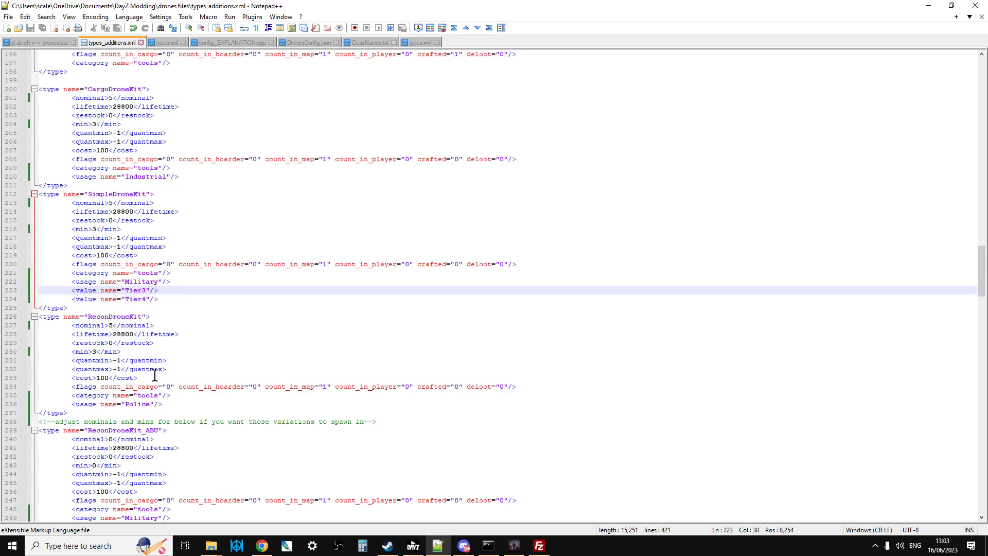
# Select the entire contents of types_additions.xml.
pyautogui.rightClick(113, 212)
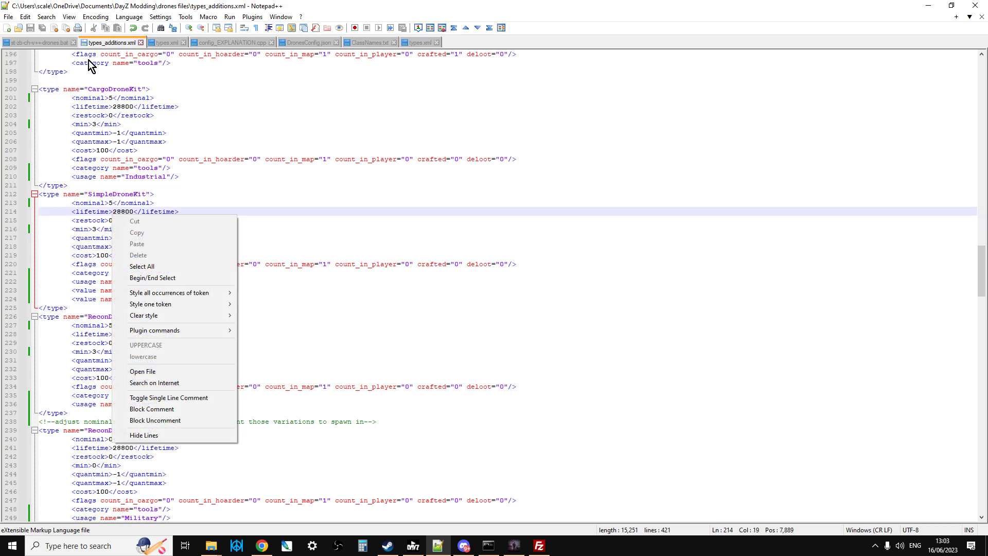
pyautogui.rightClick(106, 146)
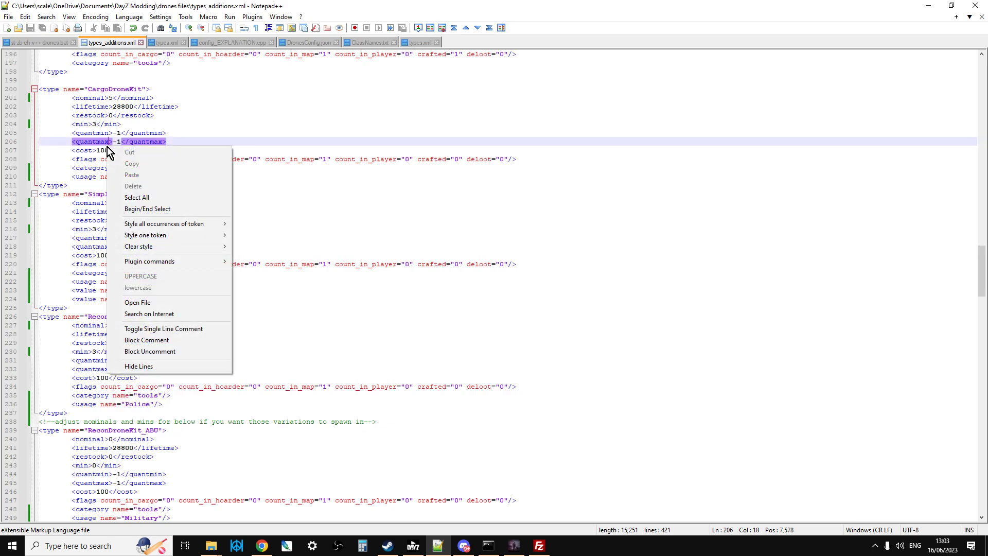
pyautogui.click(154, 199)
# In File Explorer, go from DayZServer to mpmissions, dayzOffline.chernarusplus, db and open the types file in Notepad++.
pyautogui.moveTo(212, 548)
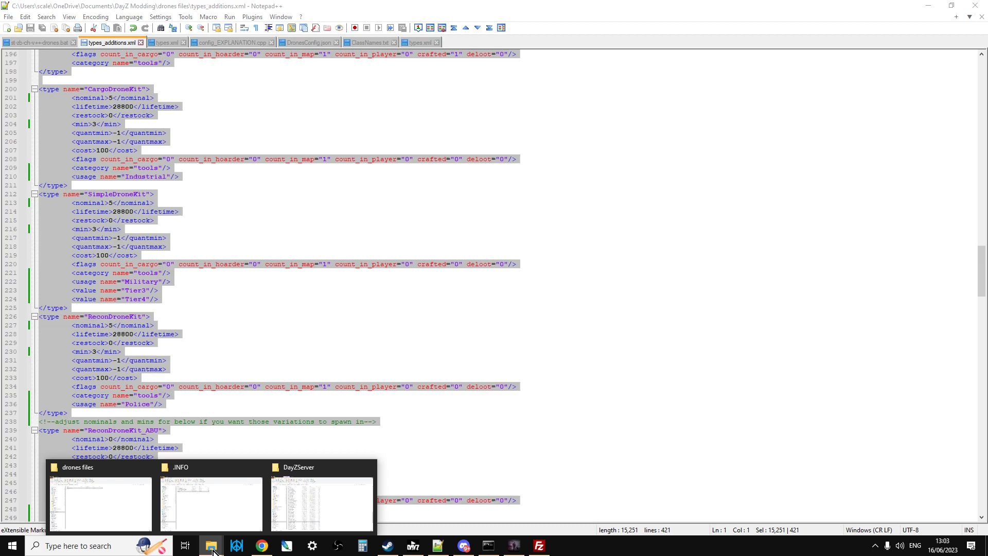
pyautogui.click(314, 497)
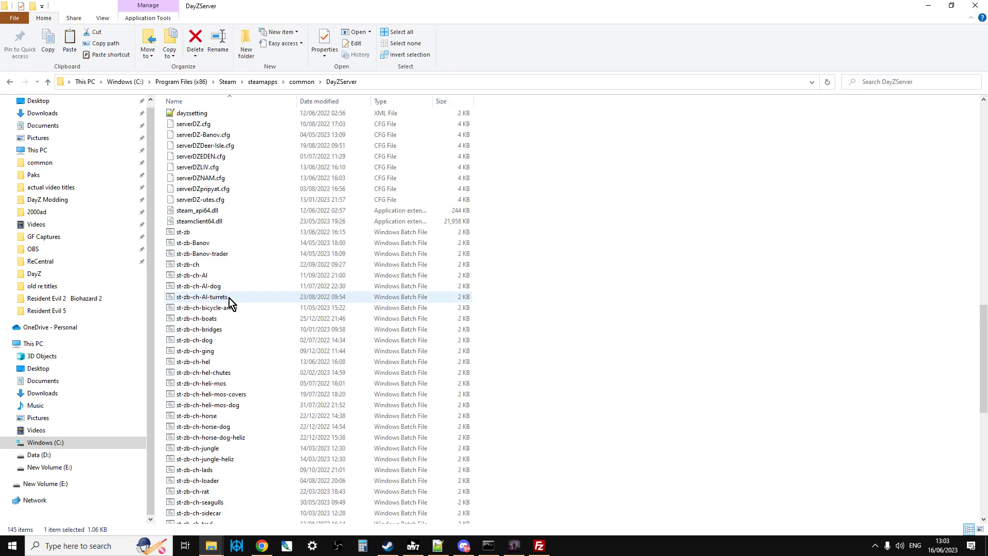
pyautogui.scroll(8, 230, 298)
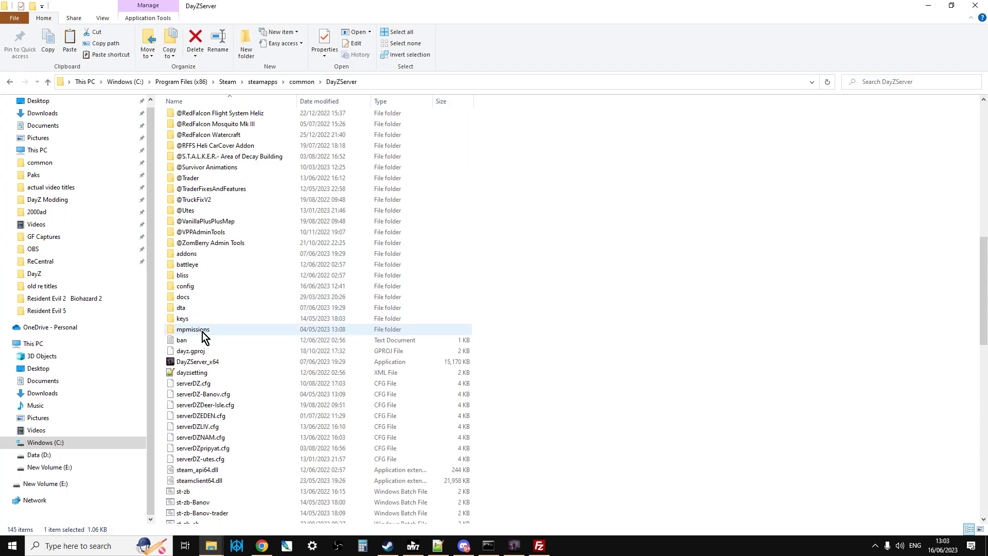
pyautogui.doubleClick(203, 331)
pyautogui.doubleClick(206, 116)
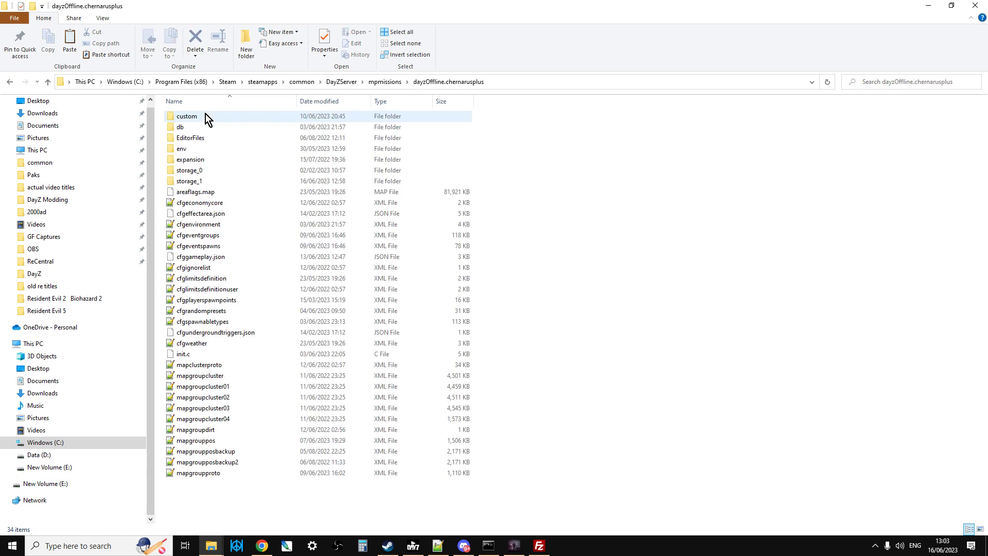
pyautogui.doubleClick(181, 128)
pyautogui.rightClick(197, 160)
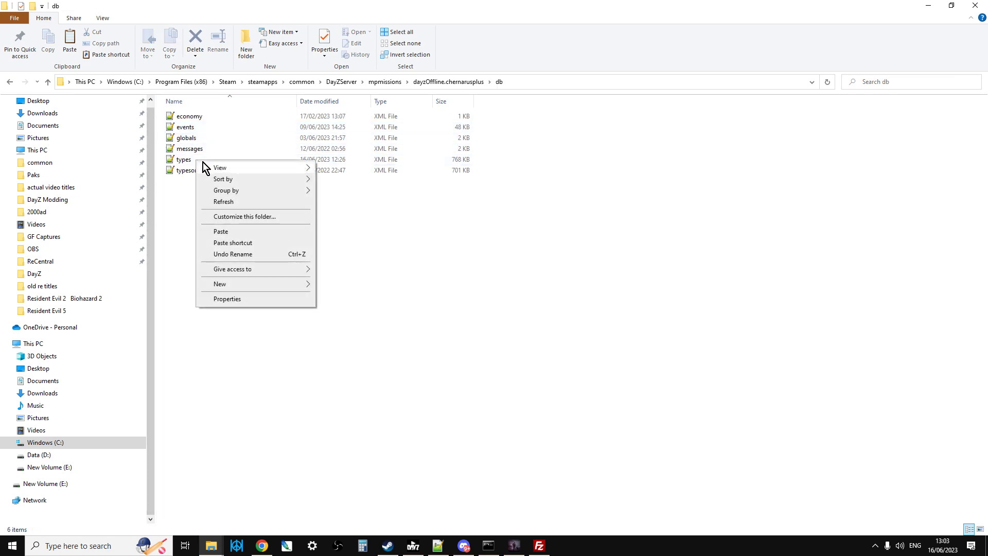
pyautogui.rightClick(178, 160)
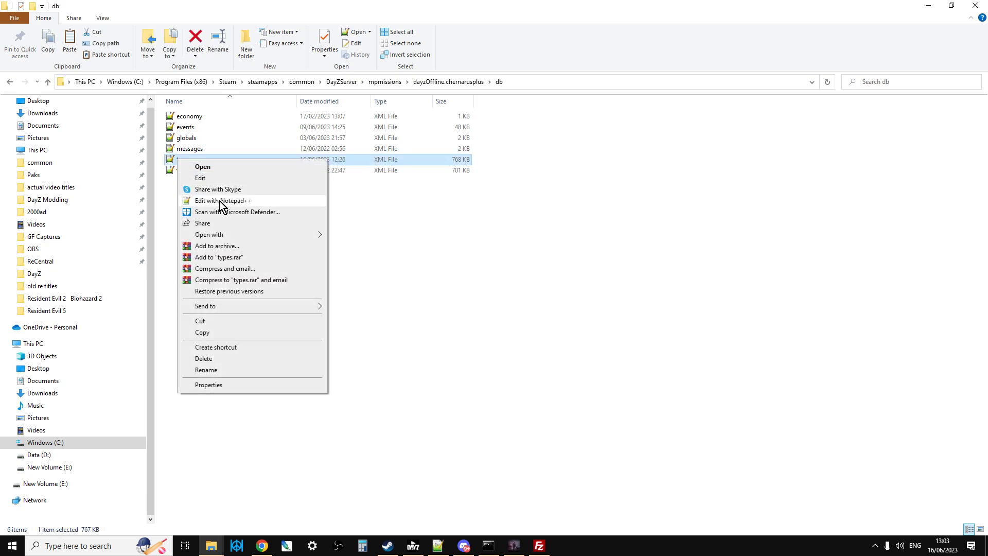
pyautogui.click(221, 201)
# Examine the drone entries inserted directly below the opening types tag in the server's types.xml.
pyautogui.scroll(19, 720, 309)
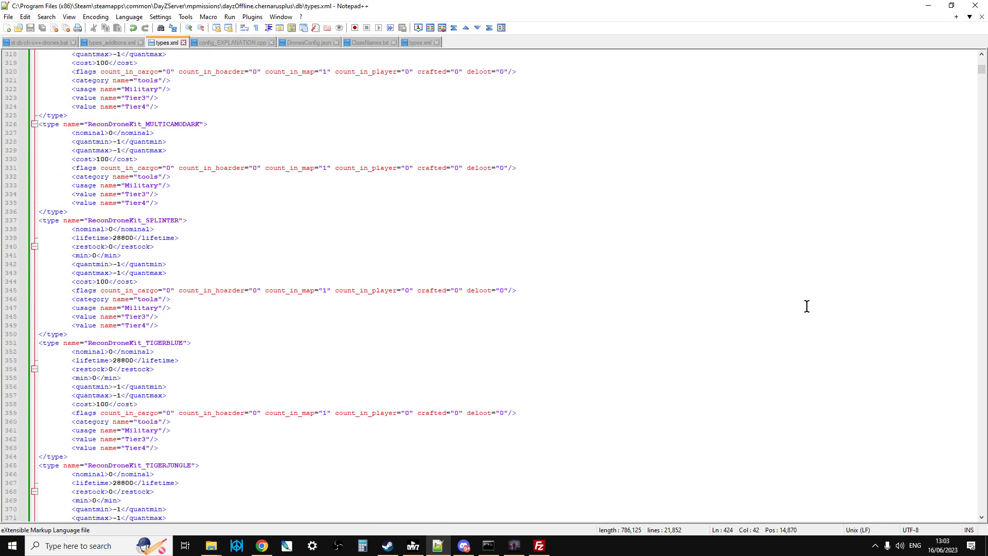
pyautogui.moveTo(983, 72); pyautogui.dragTo(982, 58)
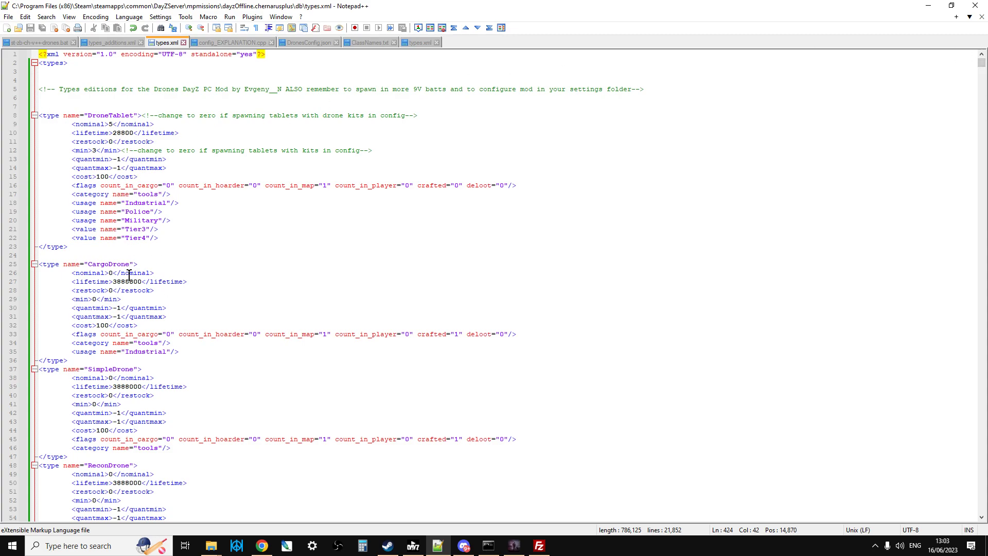
pyautogui.scroll(-3, 145, 361)
pyautogui.scroll(-10, 145, 364)
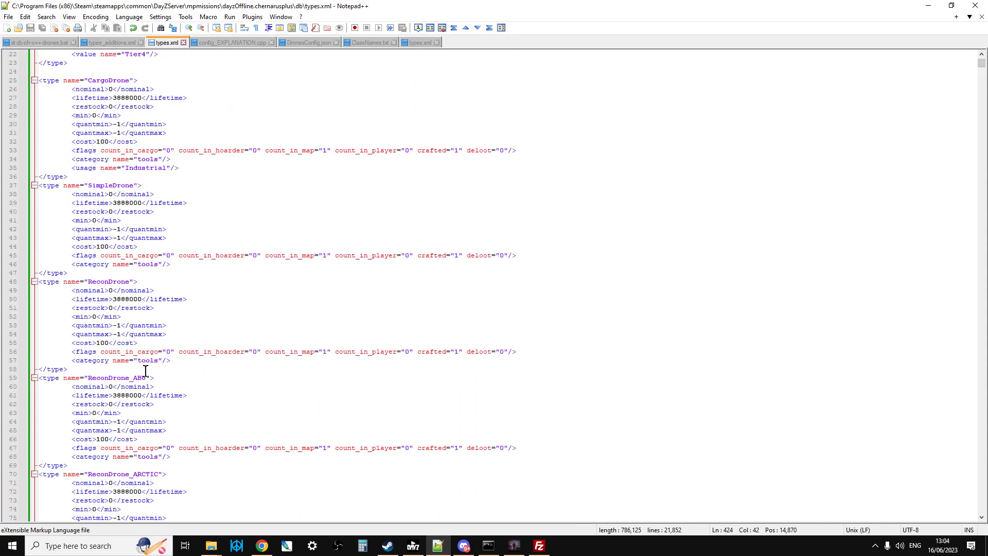
pyautogui.scroll(13, 146, 377)
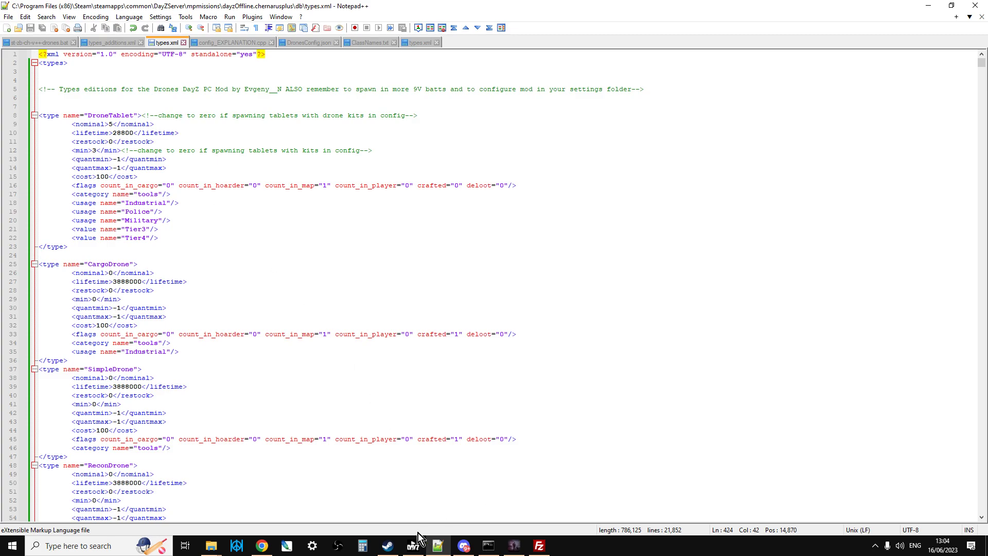
# Switch to Chrome and bring up the Nitrado game server services page.
pyautogui.click(262, 546)
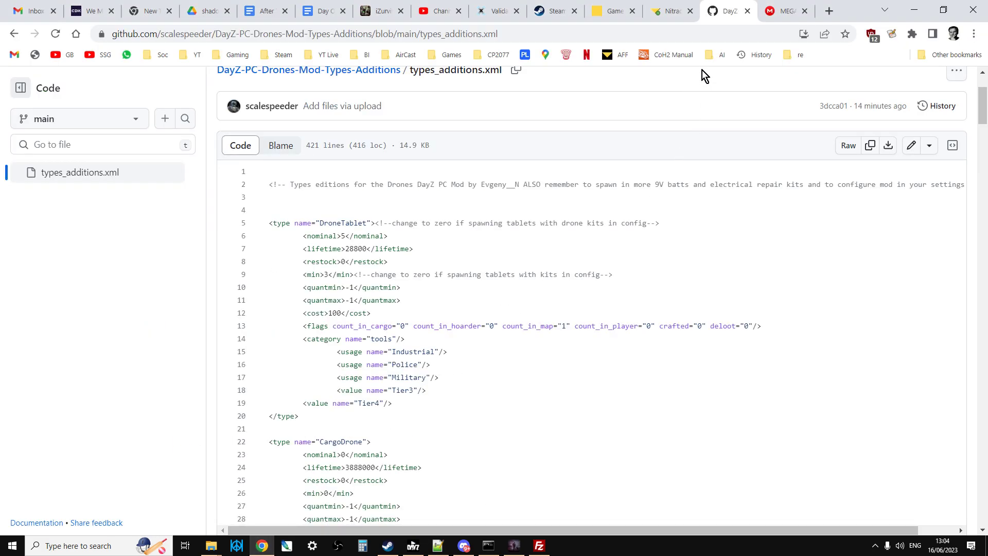
pyautogui.click(670, 11)
pyautogui.click(613, 11)
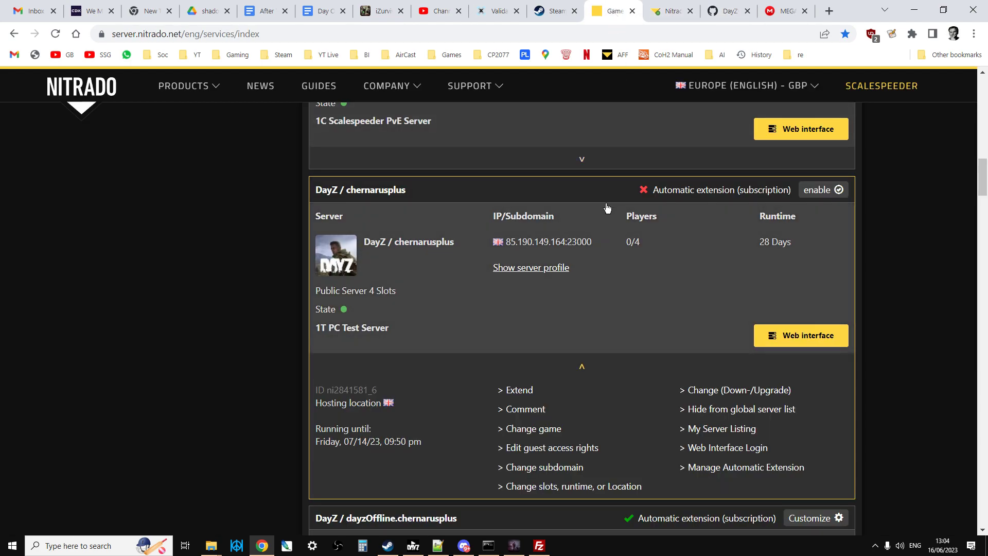
pyautogui.click(669, 10)
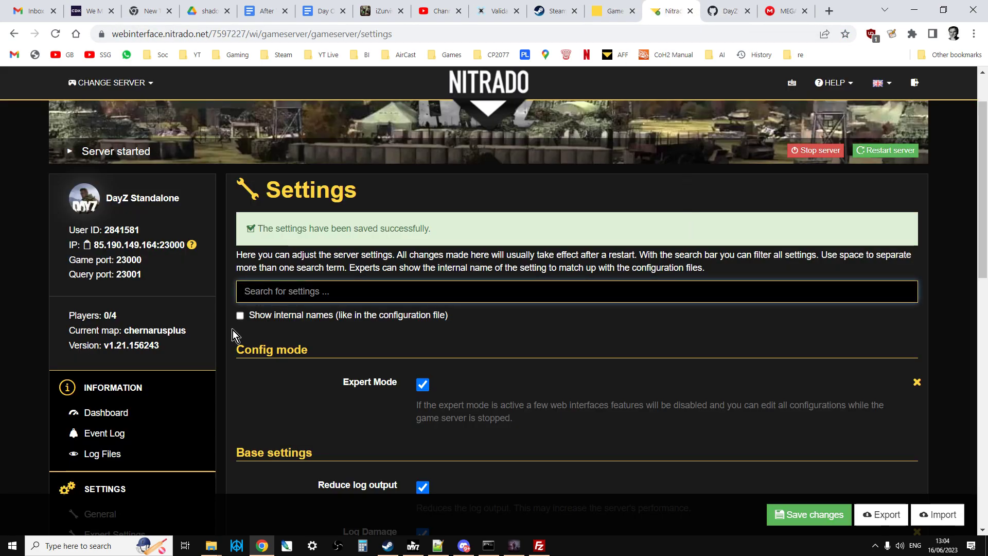
pyautogui.scroll(-2, 232, 329)
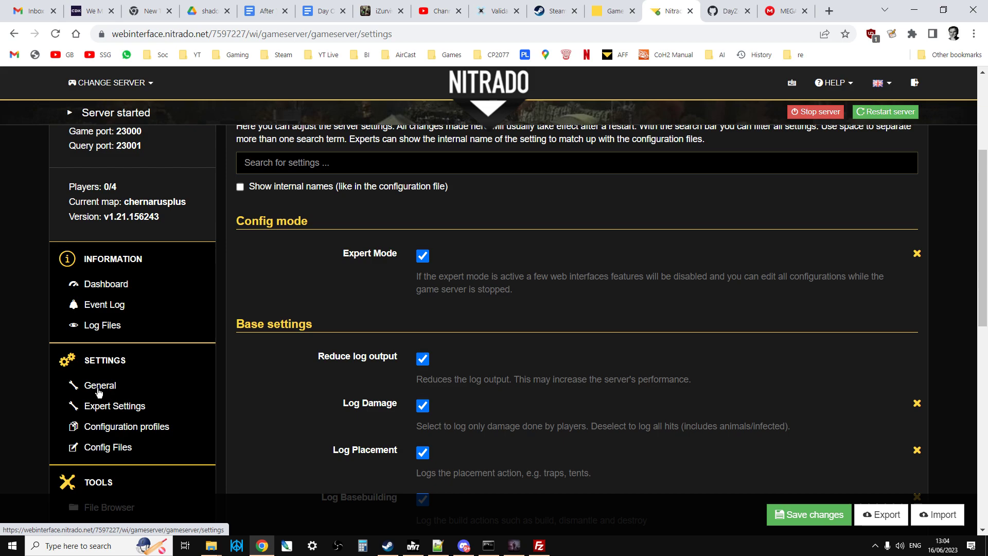
pyautogui.click(99, 391)
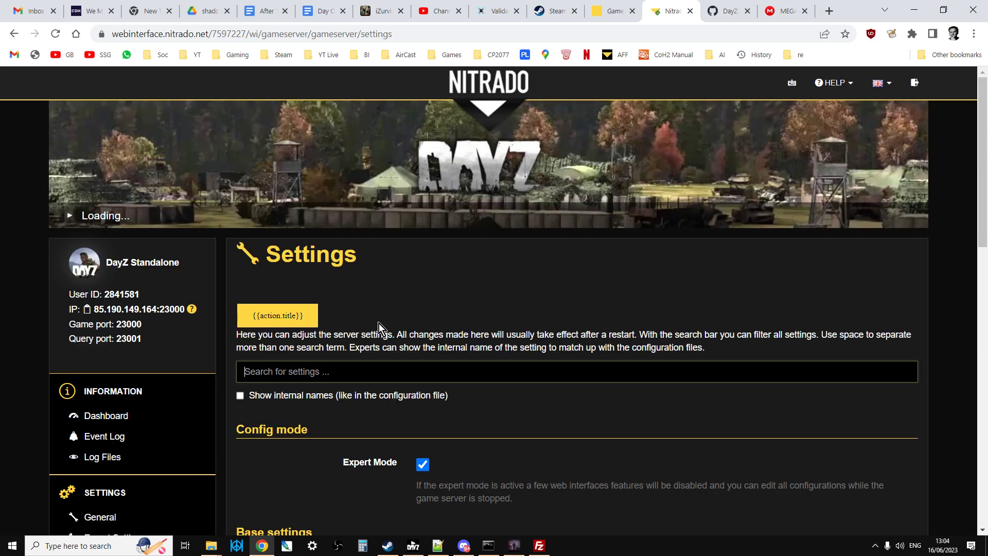
pyautogui.scroll(-12, 492, 337)
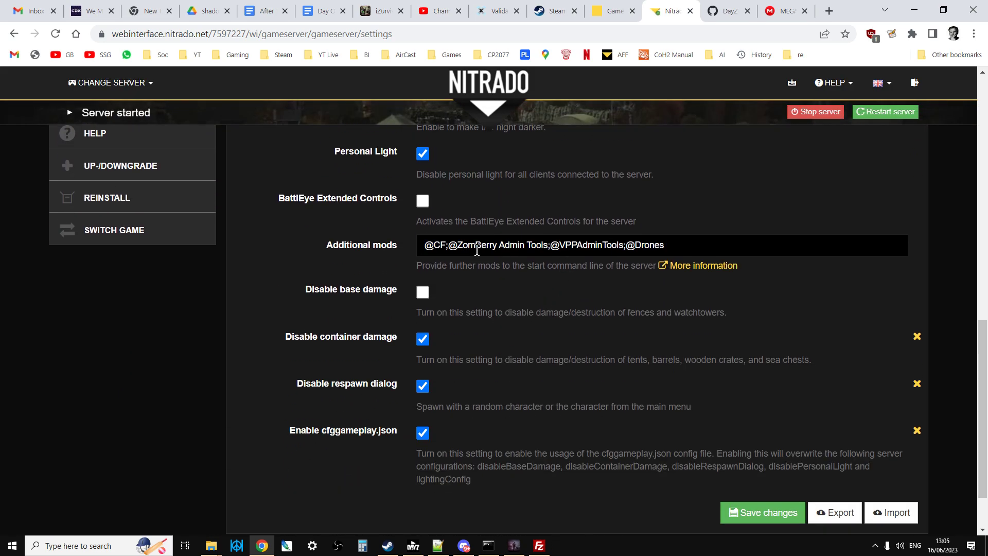
pyautogui.moveTo(326, 246); pyautogui.dragTo(394, 248)
pyautogui.moveTo(698, 253); pyautogui.dragTo(678, 246)
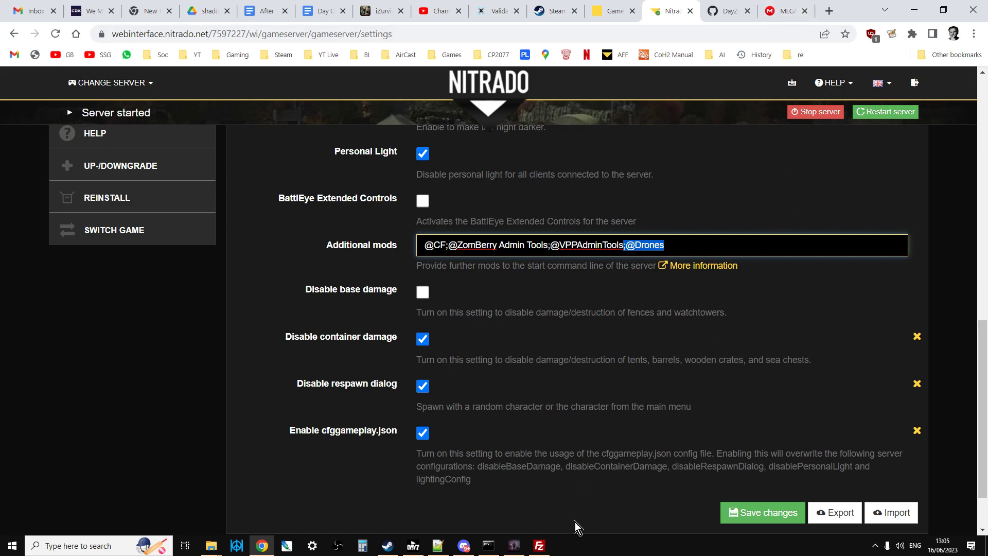
pyautogui.moveTo(539, 545)
pyautogui.click(539, 546)
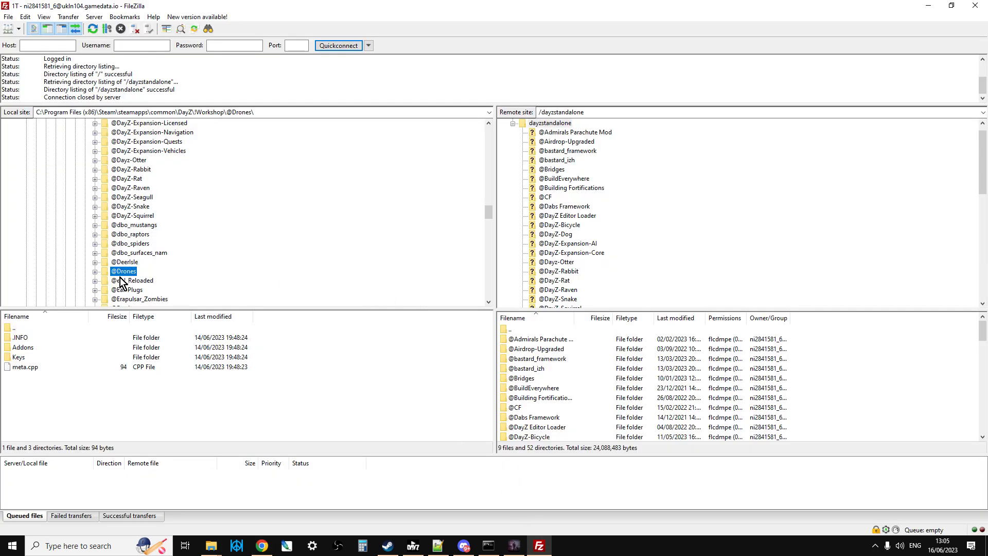
pyautogui.scroll(1, 226, 237)
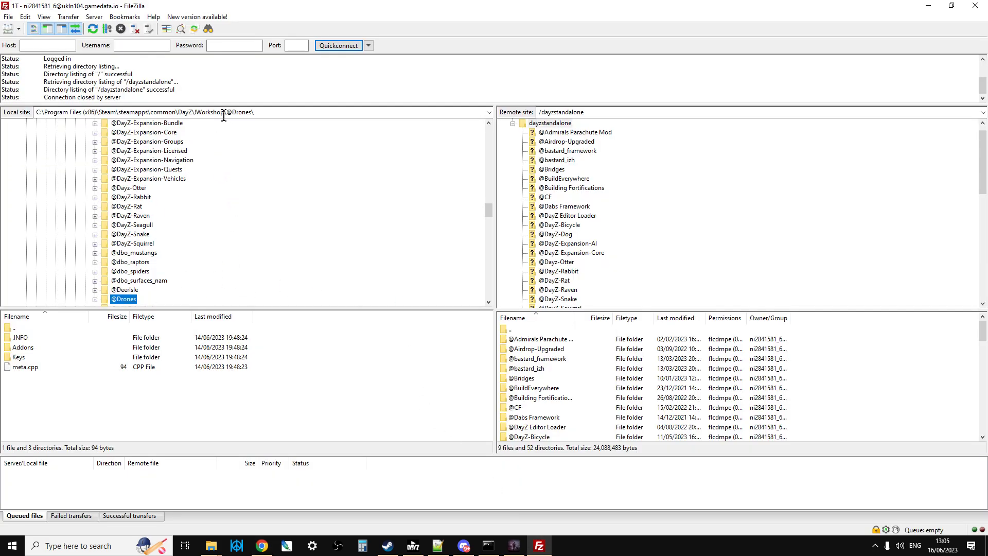
pyautogui.scroll(-1, 242, 236)
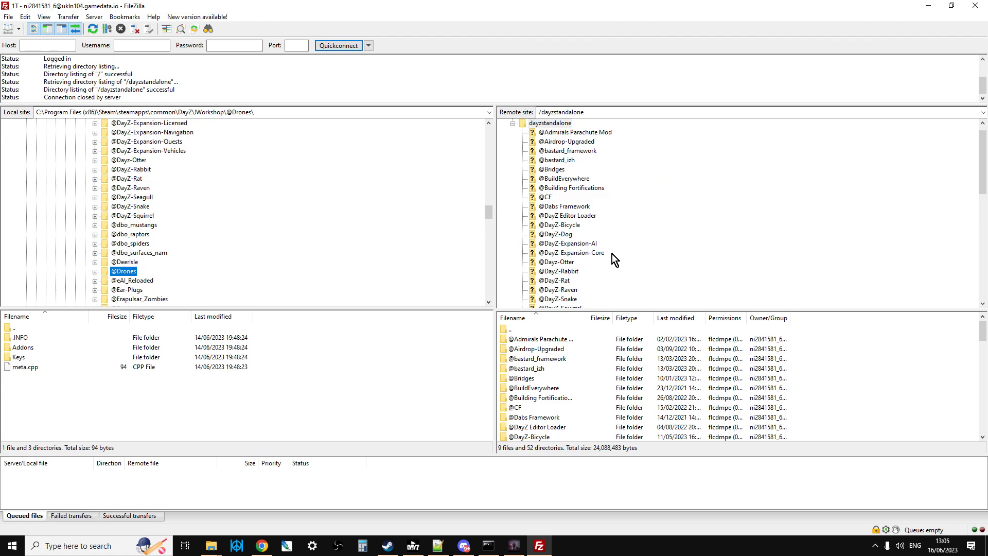
pyautogui.scroll(-2, 613, 255)
pyautogui.scroll(2, 572, 278)
pyautogui.scroll(1, 572, 278)
pyautogui.rightClick(132, 272)
pyautogui.click(166, 279)
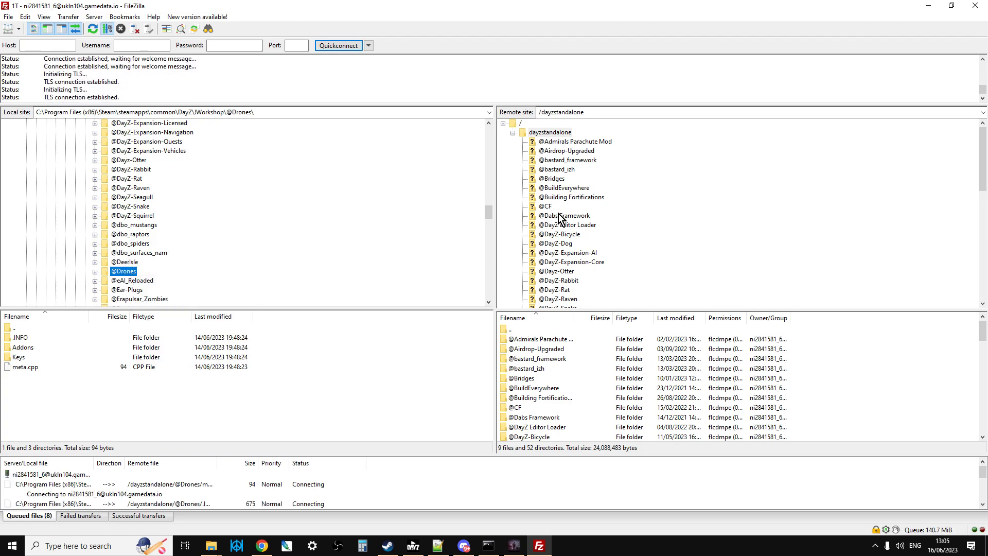
pyautogui.scroll(-1, 566, 222)
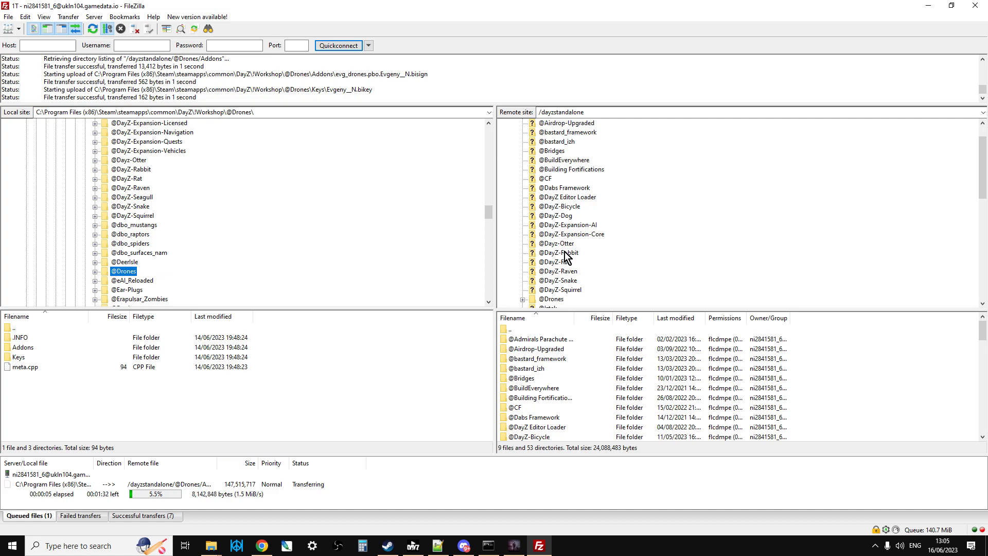
pyautogui.scroll(1, 576, 280)
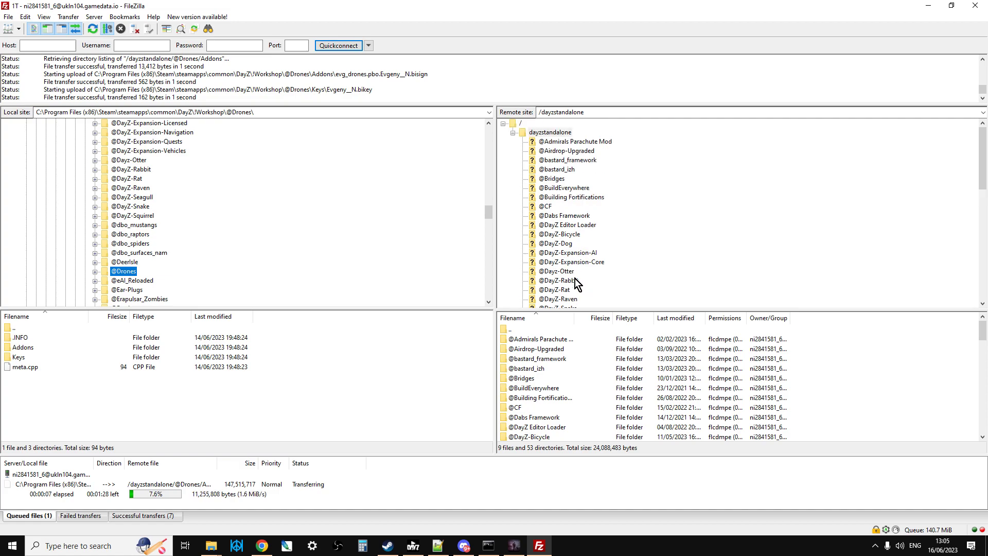
pyautogui.click(547, 132)
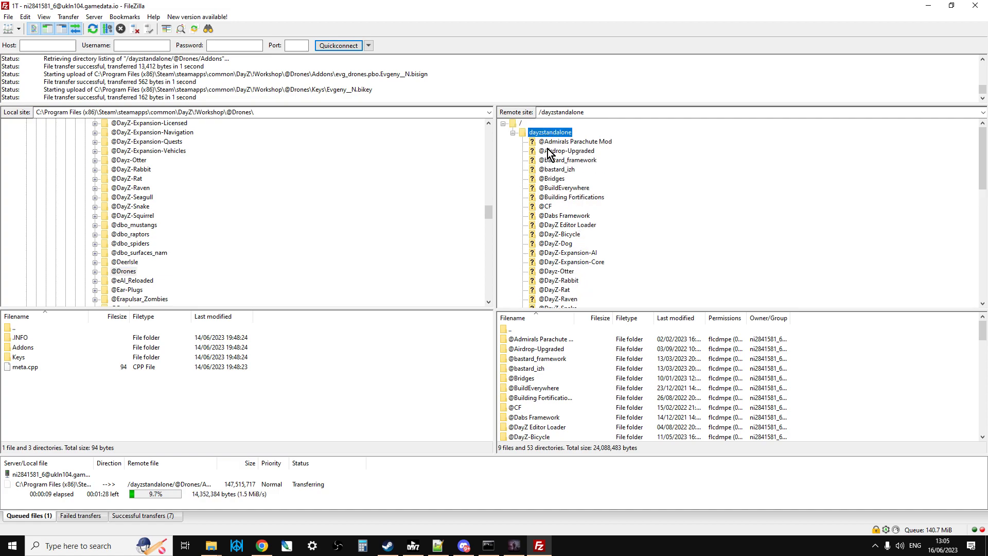
pyautogui.scroll(-2, 558, 214)
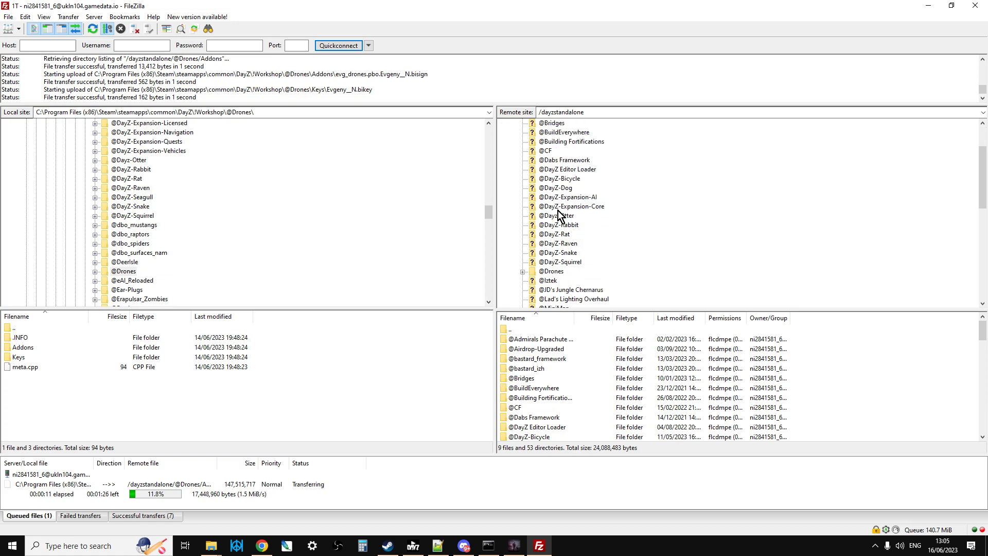
pyautogui.click(553, 268)
pyautogui.scroll(-1, 170, 263)
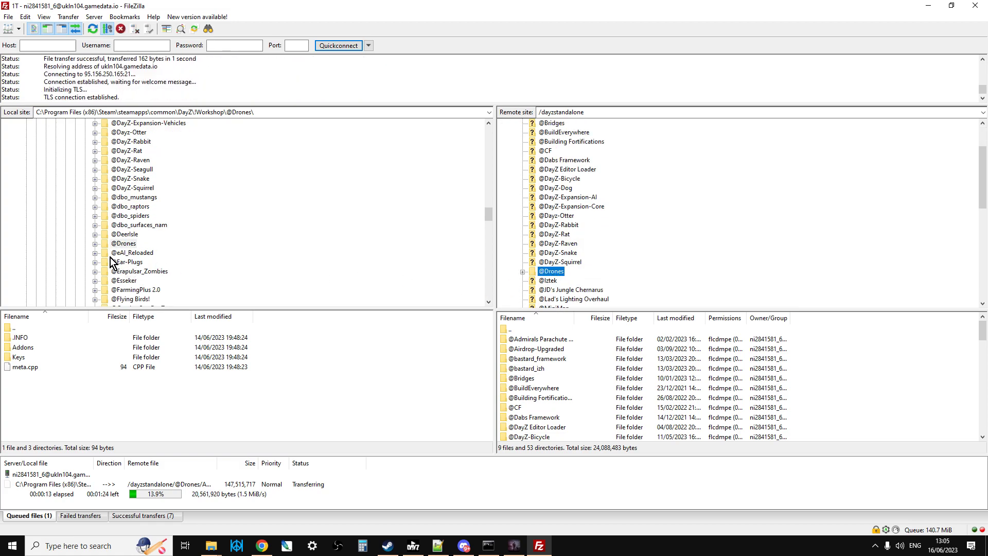
pyautogui.click(94, 244)
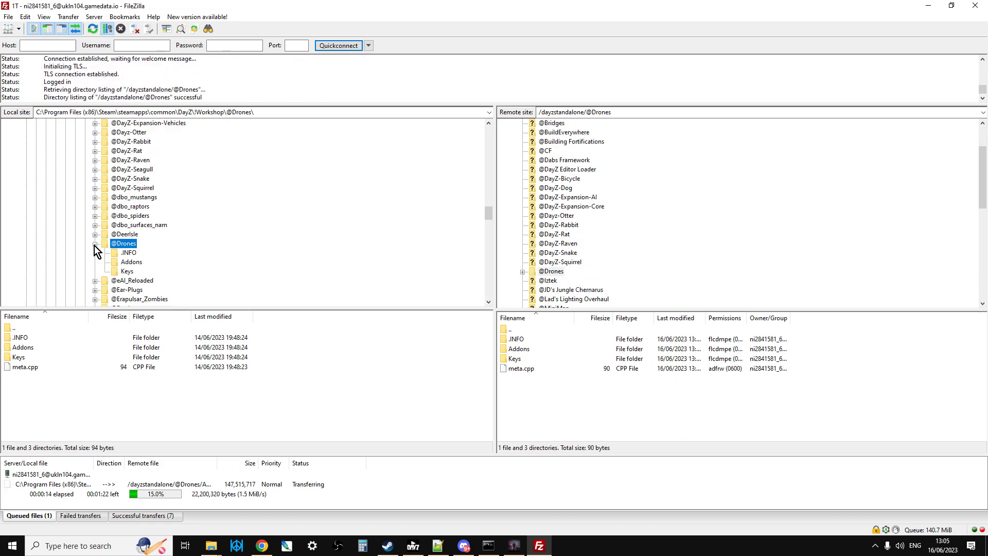
pyautogui.click(125, 271)
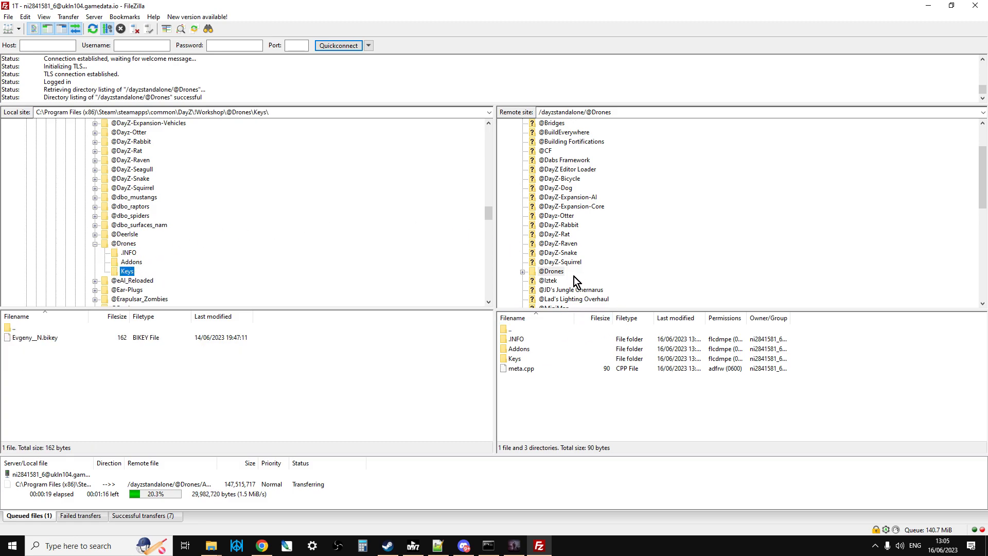
pyautogui.scroll(-10, 574, 276)
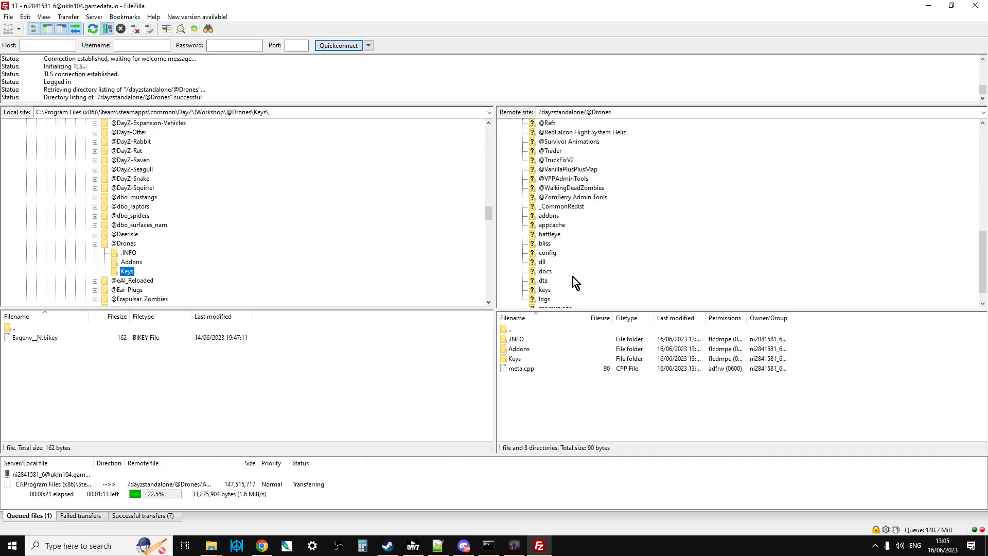
pyautogui.scroll(-1, 575, 282)
pyautogui.click(546, 273)
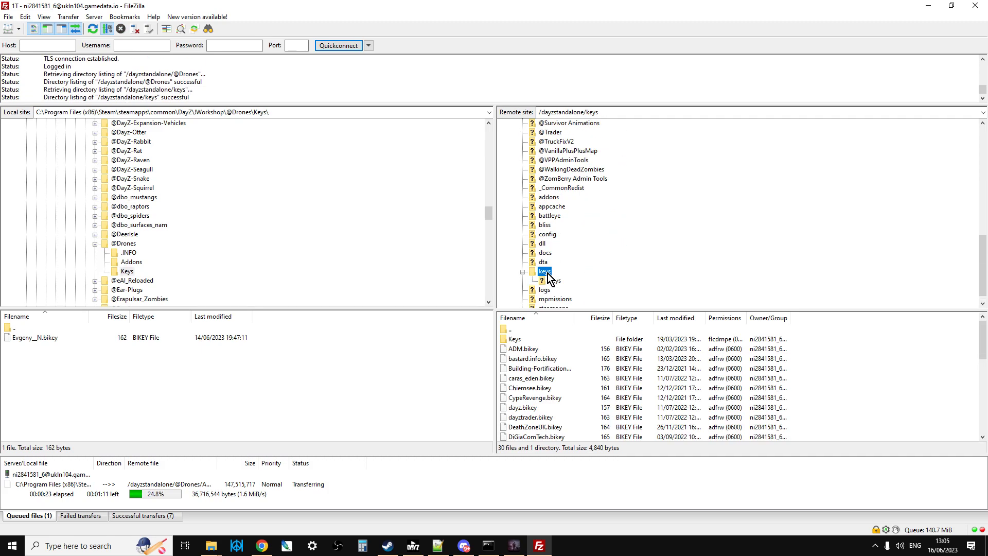
pyautogui.rightClick(136, 272)
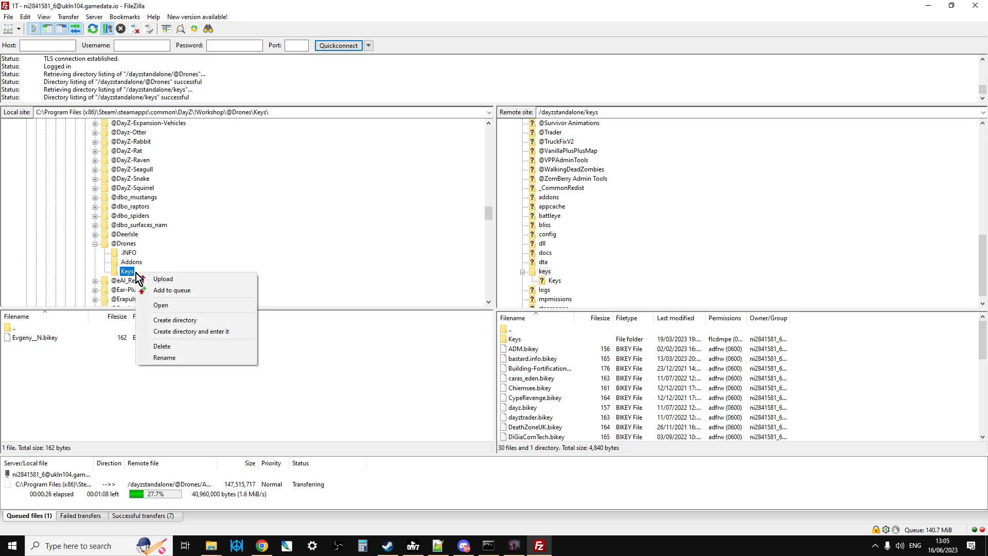
pyautogui.click(177, 278)
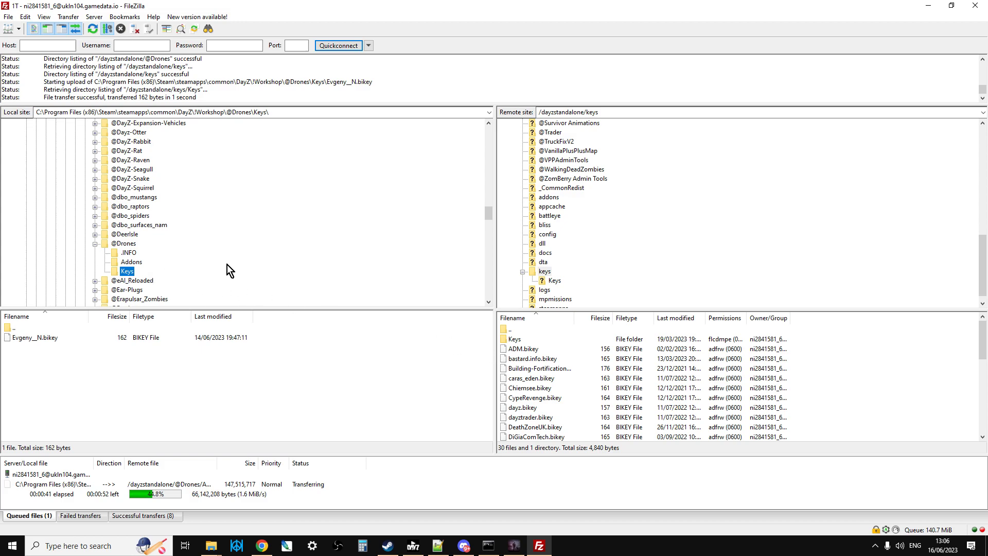
# On the server, go to mpmissions, dayzOffline.chernarusplus, db and open types.xml for editing in Notepad++.
pyautogui.click(523, 272)
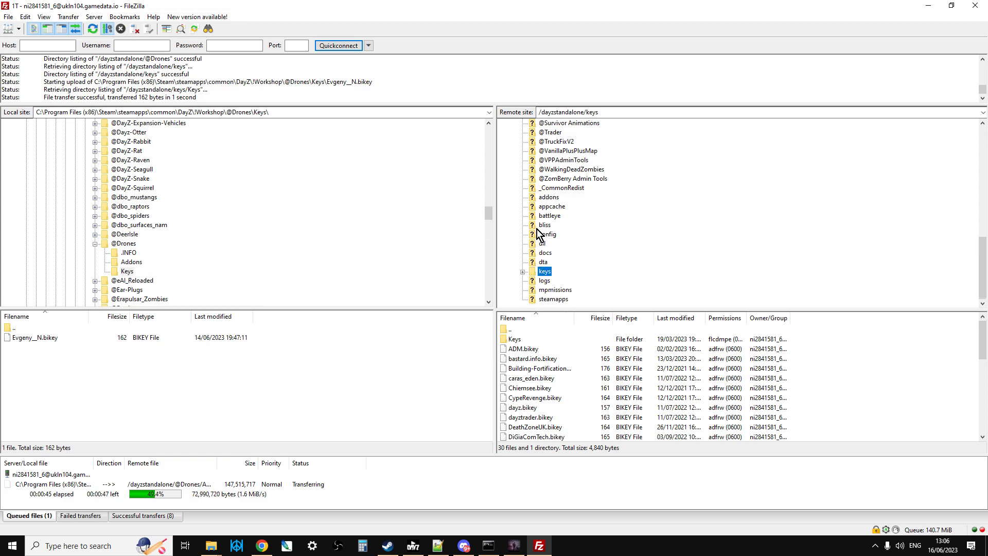
pyautogui.click(542, 291)
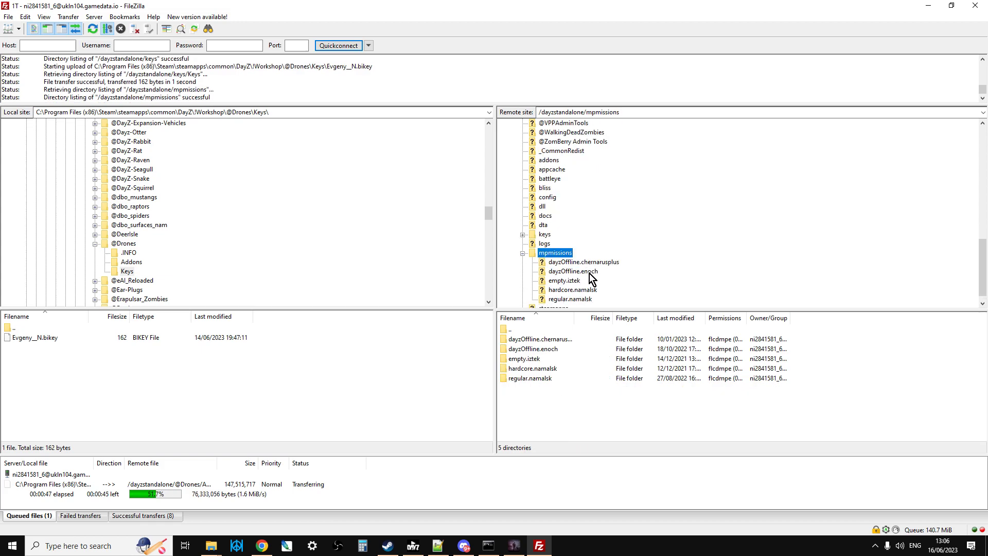
pyautogui.click(563, 264)
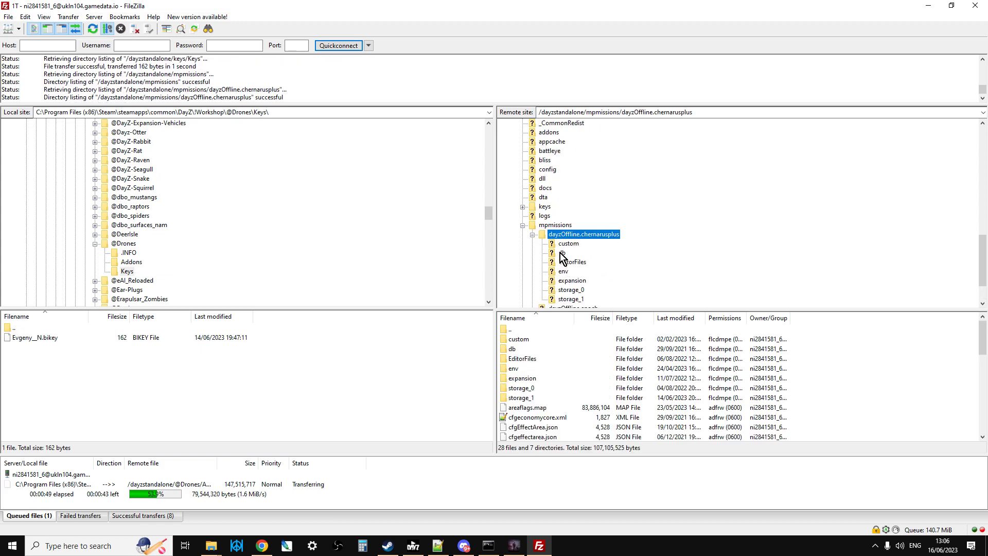
pyautogui.click(563, 252)
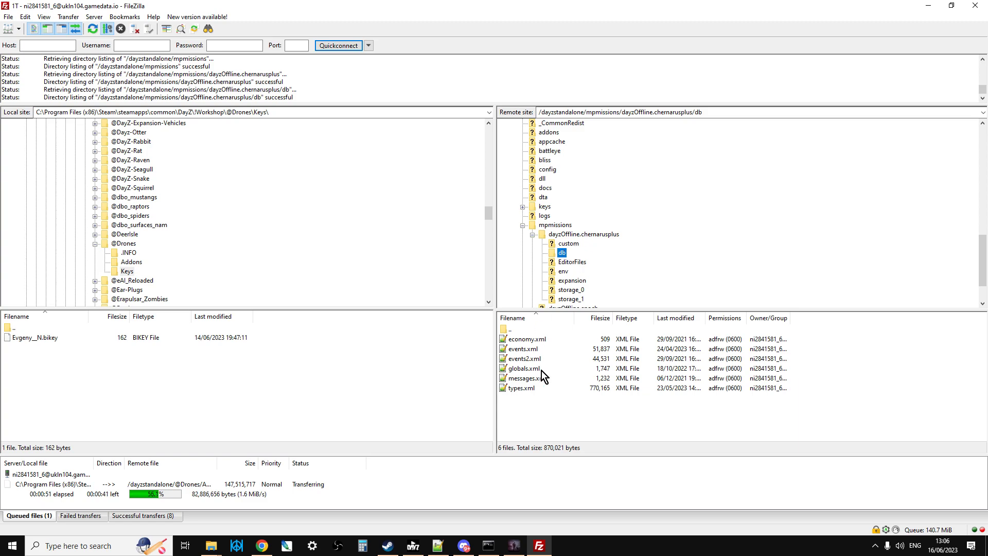
pyautogui.rightClick(529, 390)
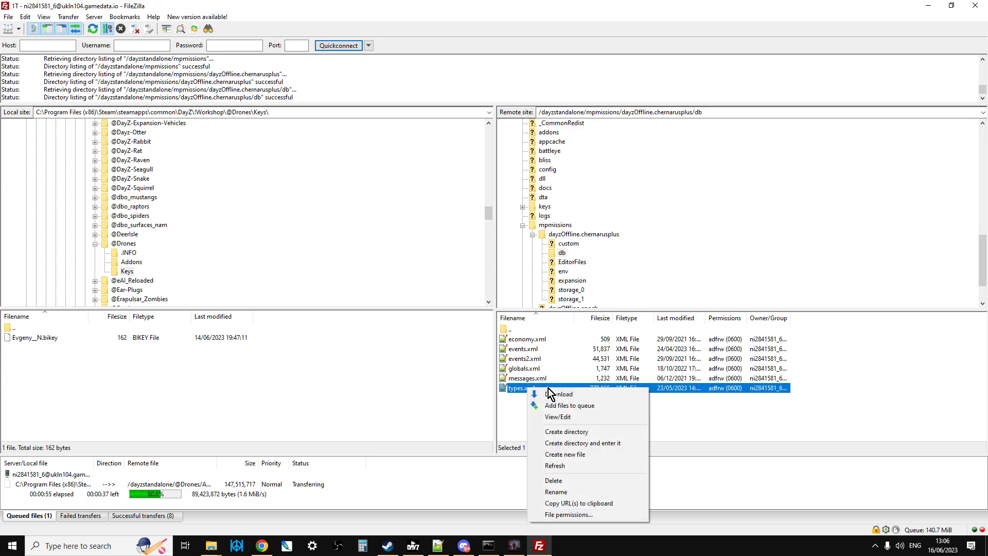
pyautogui.click(559, 417)
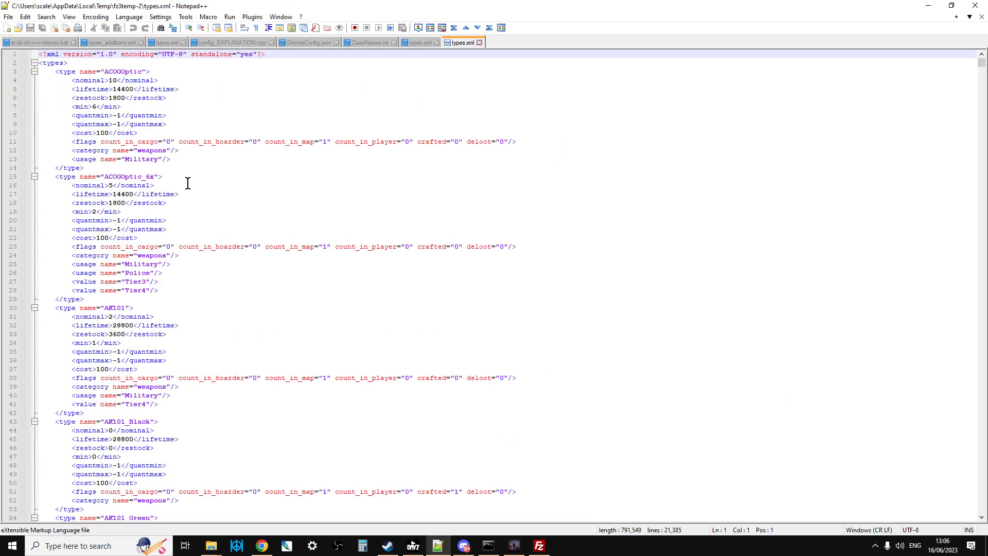
# Insert six blank lines below the opening types tag and place the cursor on line 4.
pyautogui.click(96, 62)
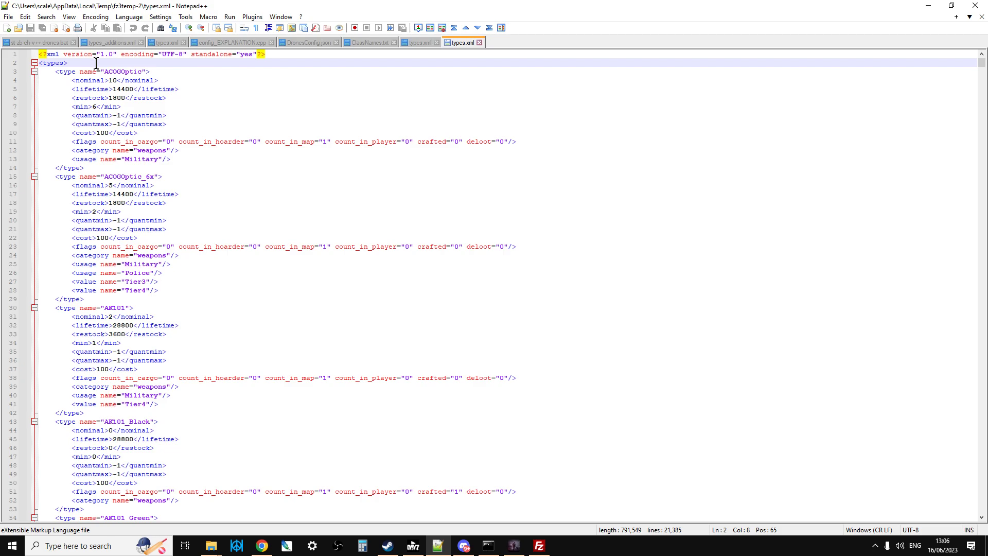
pyautogui.press('Return')
pyautogui.press('Return')
pyautogui.press('Return')
pyautogui.press('Return')
pyautogui.press('Return')
pyautogui.press('Return')
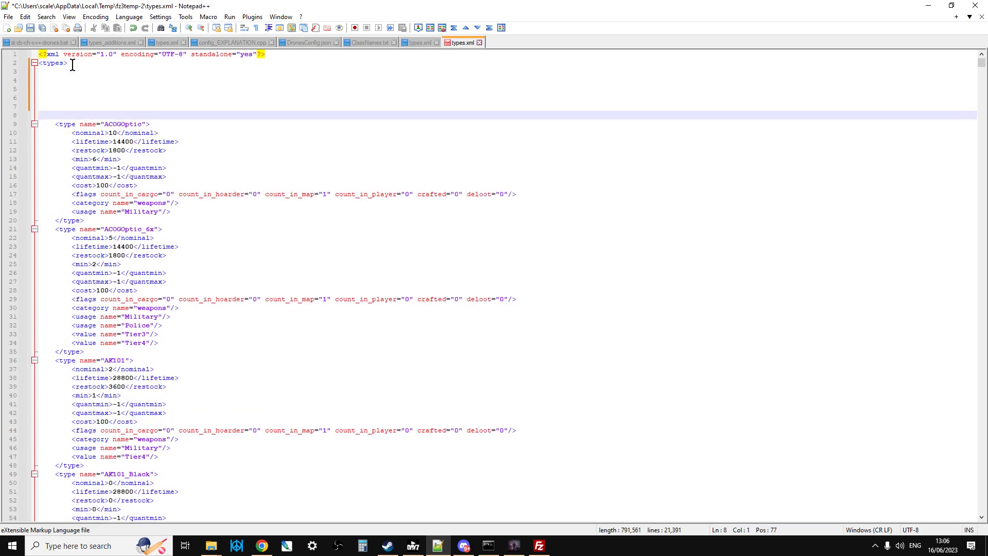
pyautogui.click(68, 79)
# Copy the selected contents of types_additions.xml and paste them into the blank space in the Nitrado server's types.xml.
pyautogui.click(116, 44)
pyautogui.rightClick(147, 142)
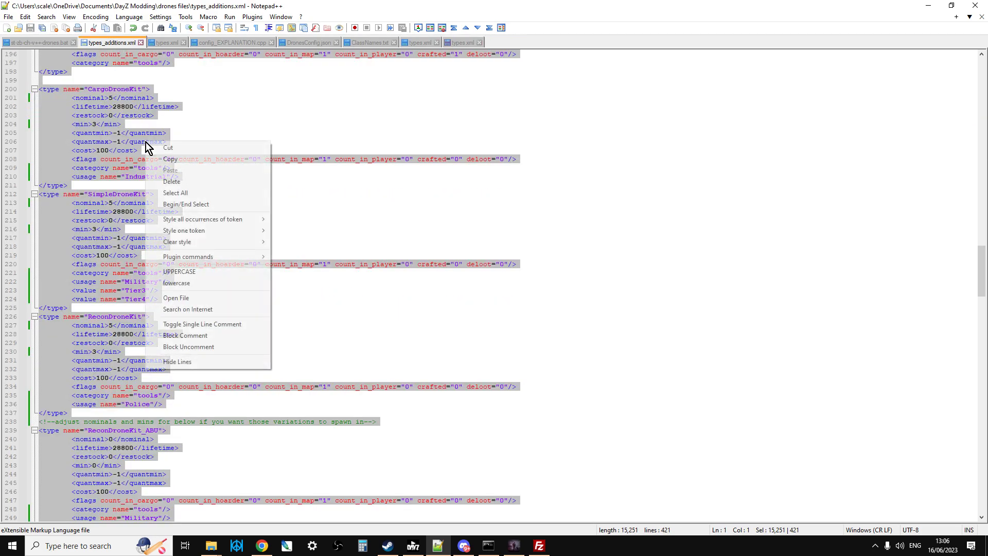
pyautogui.click(180, 159)
pyautogui.click(456, 42)
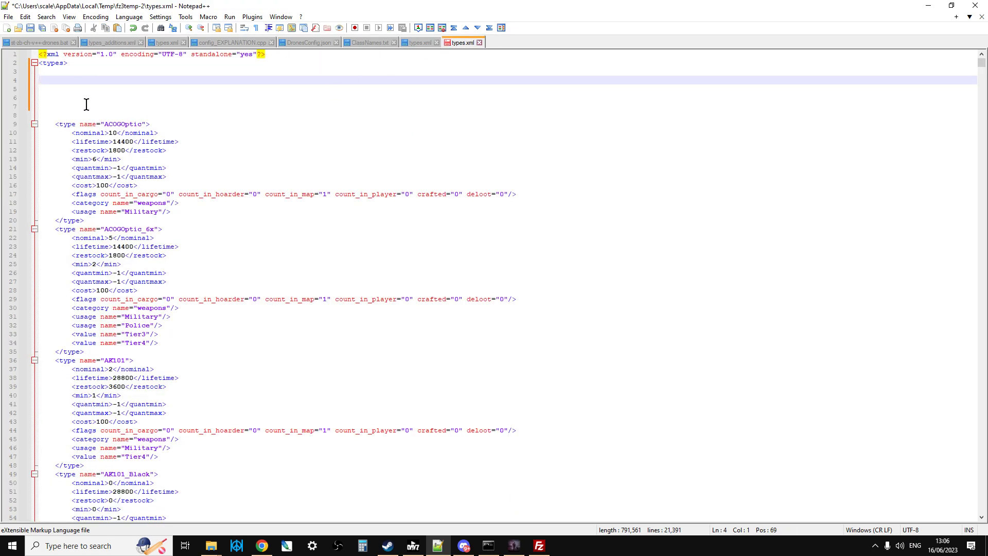
pyautogui.hotkey('ctrl', 'v')
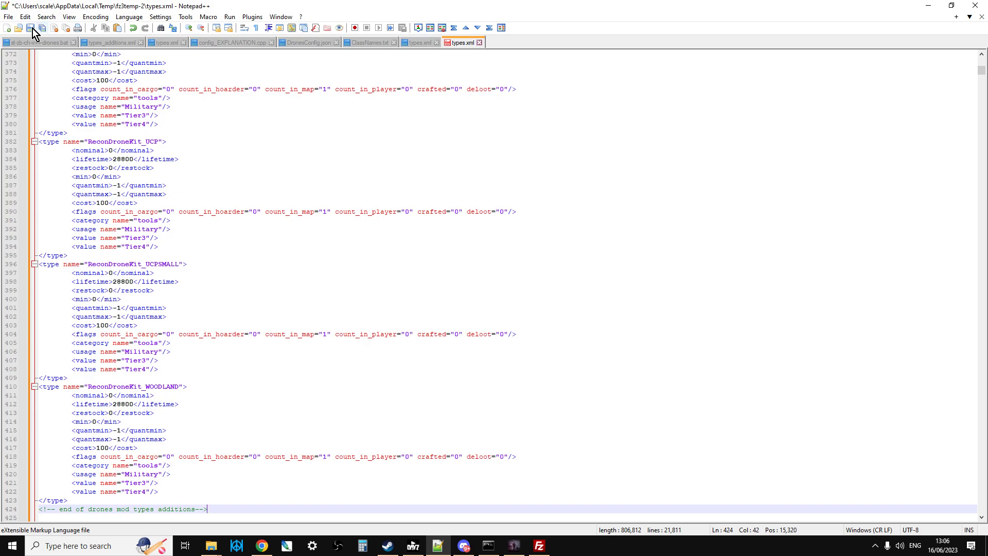
# Save types.xml and upload the changed file back to the server through FileZilla.
pyautogui.click(30, 28)
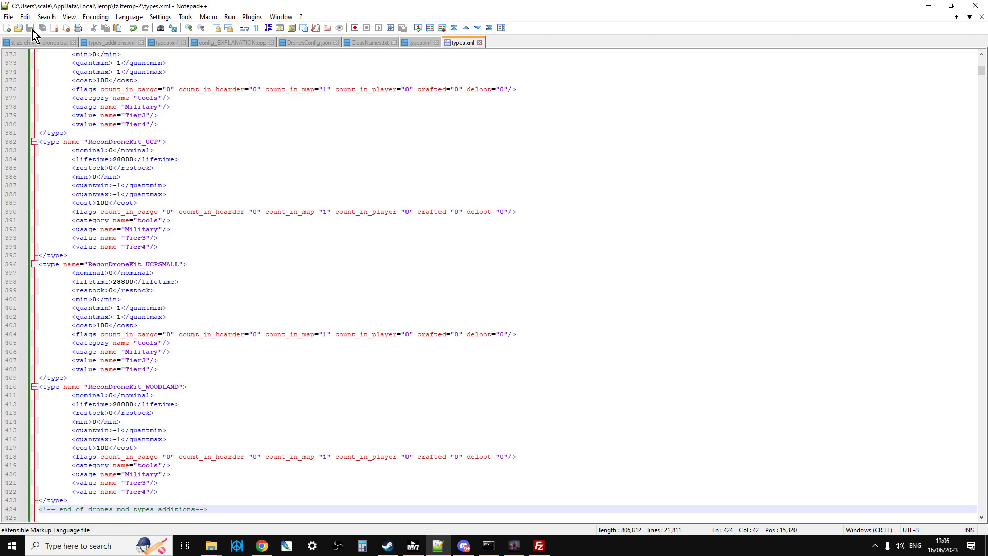
pyautogui.click(540, 547)
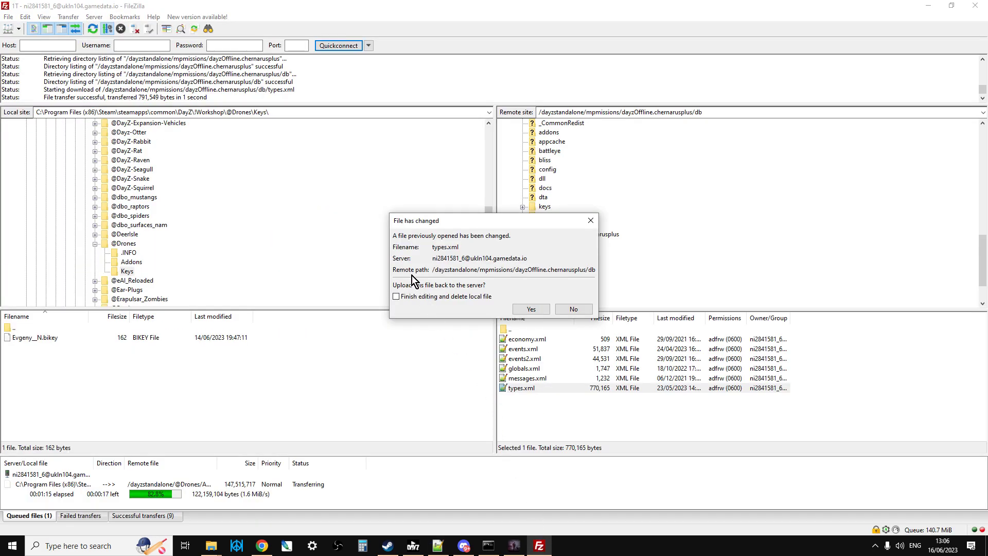
pyautogui.click(534, 310)
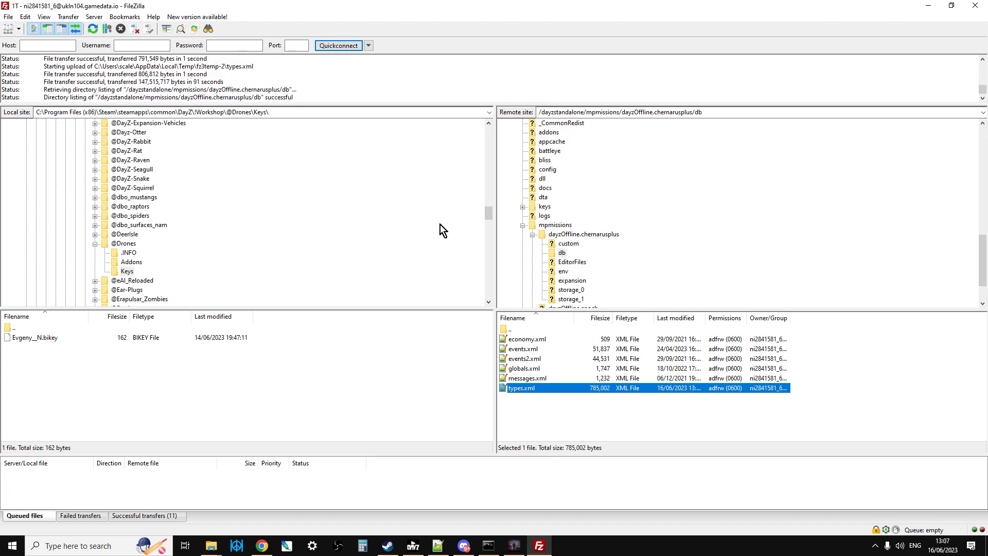
# In File Explorer, go up from the db folder to DayZServer and open the Drones folder inside config.
pyautogui.click(262, 546)
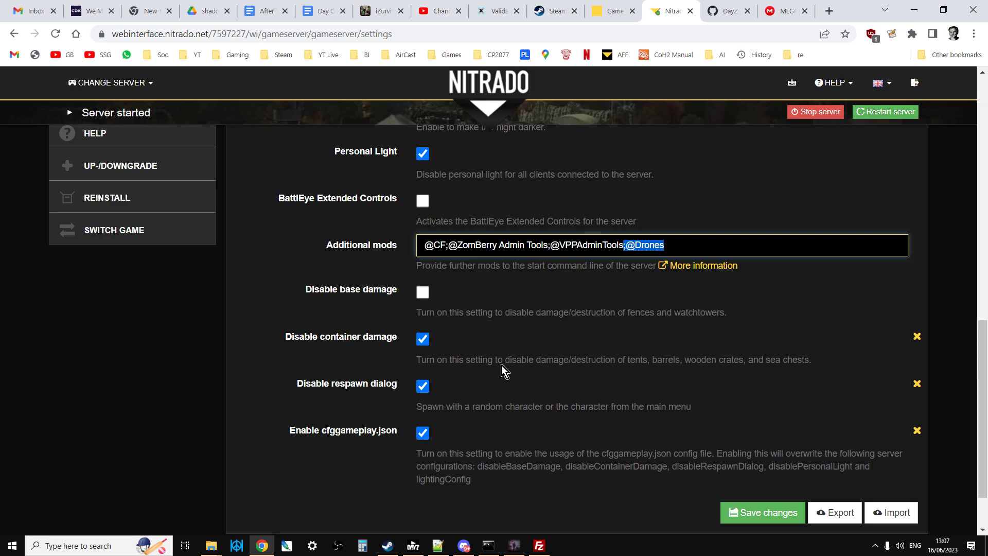
pyautogui.click(437, 546)
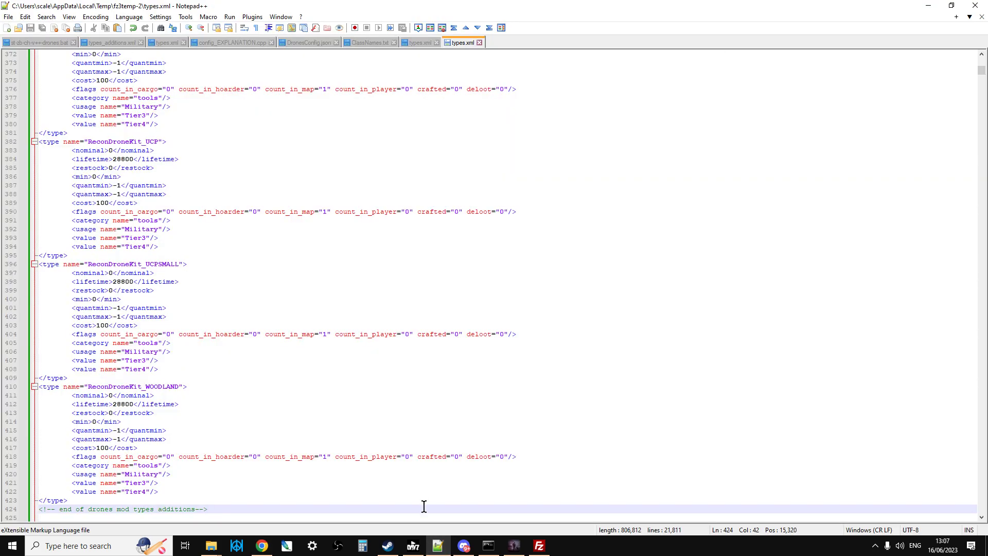
pyautogui.click(211, 552)
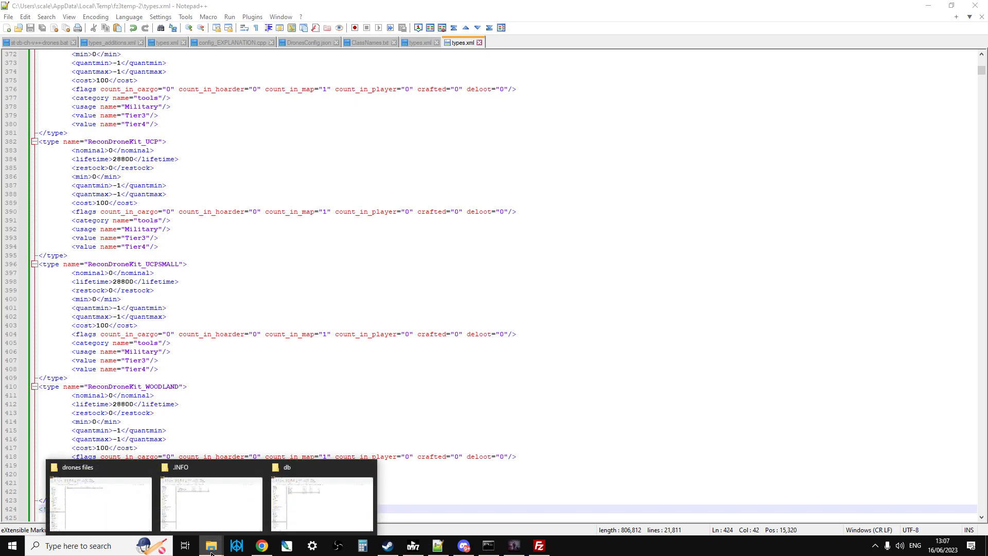
pyautogui.click(284, 494)
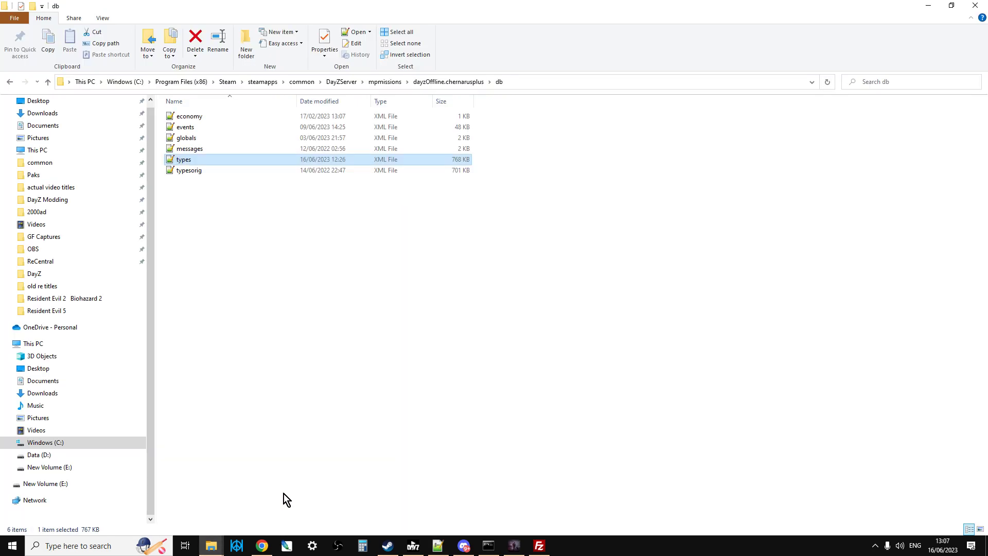
pyautogui.click(47, 82)
pyautogui.click(47, 83)
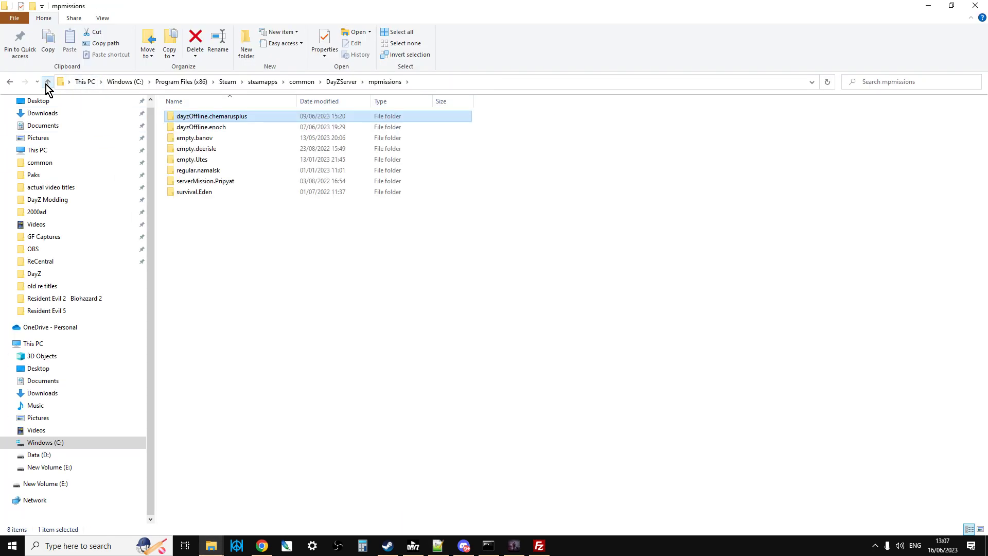
pyautogui.click(47, 82)
pyautogui.scroll(-7, 360, 273)
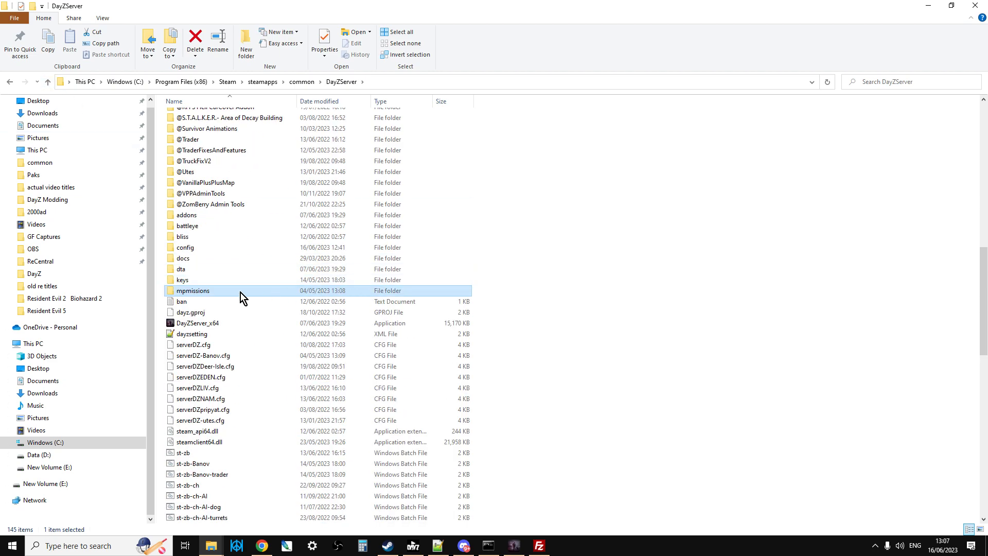
pyautogui.click(189, 249)
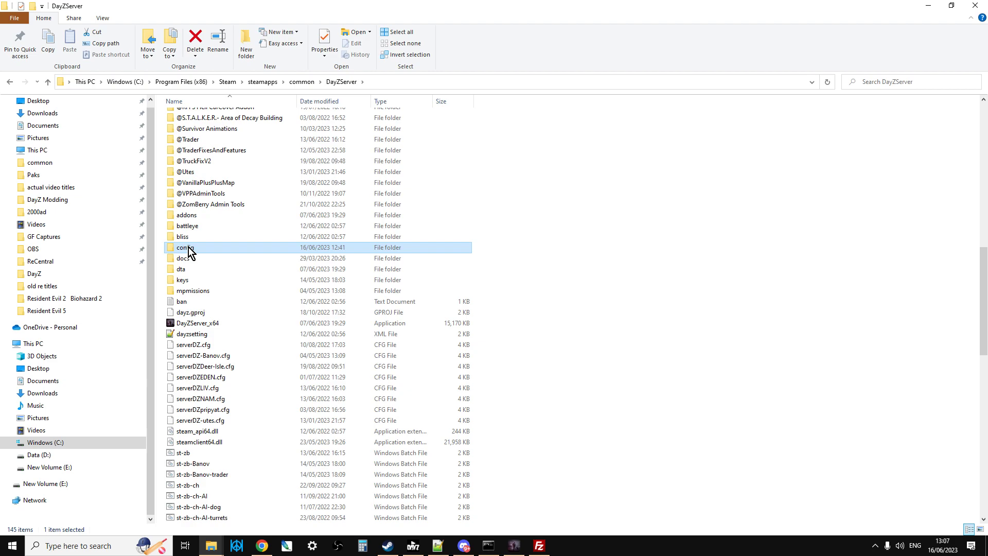
pyautogui.doubleClick(188, 249)
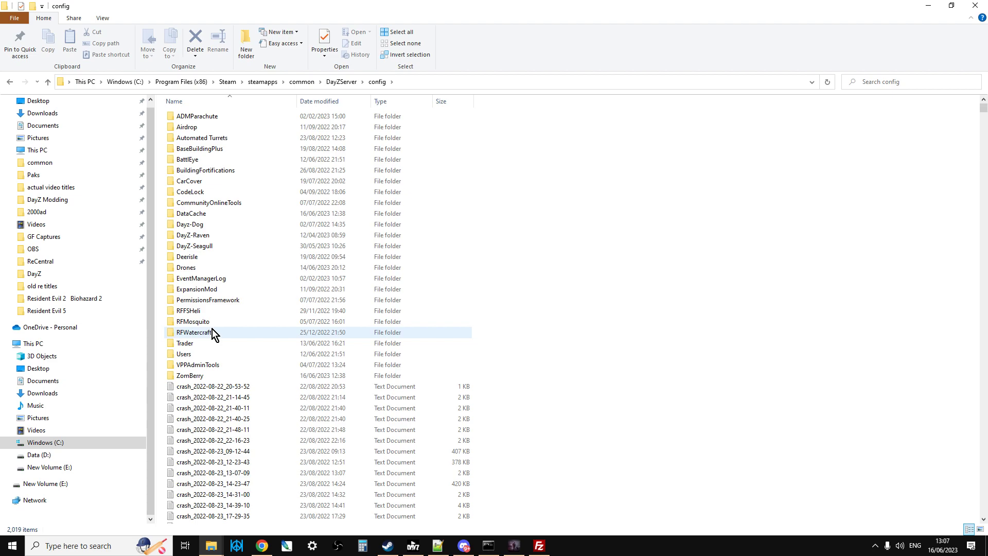
pyautogui.doubleClick(184, 268)
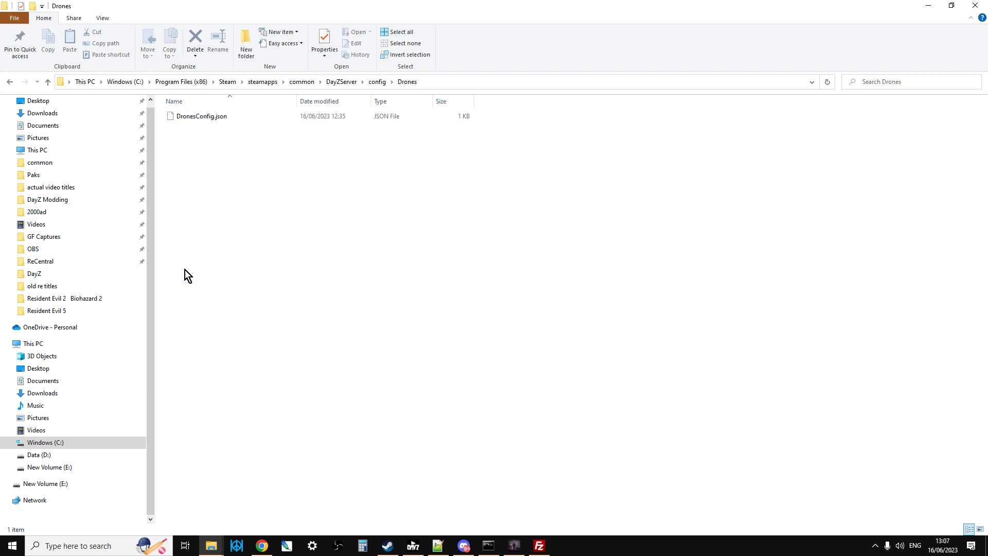
# Collapse the remote mpmissions folder in FileZilla and restart the Nitrado server from its web interface in Chrome.
pyautogui.click(540, 545)
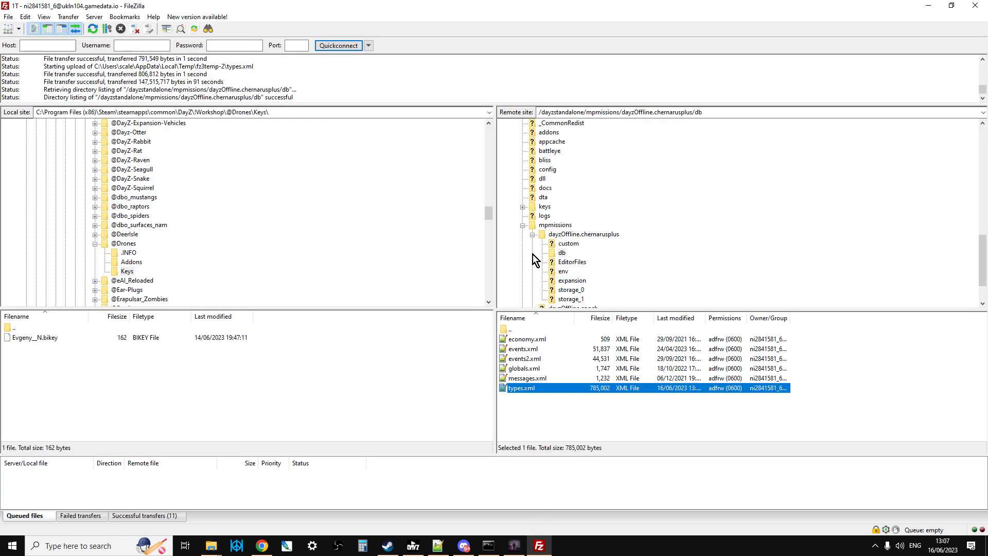
pyautogui.click(522, 226)
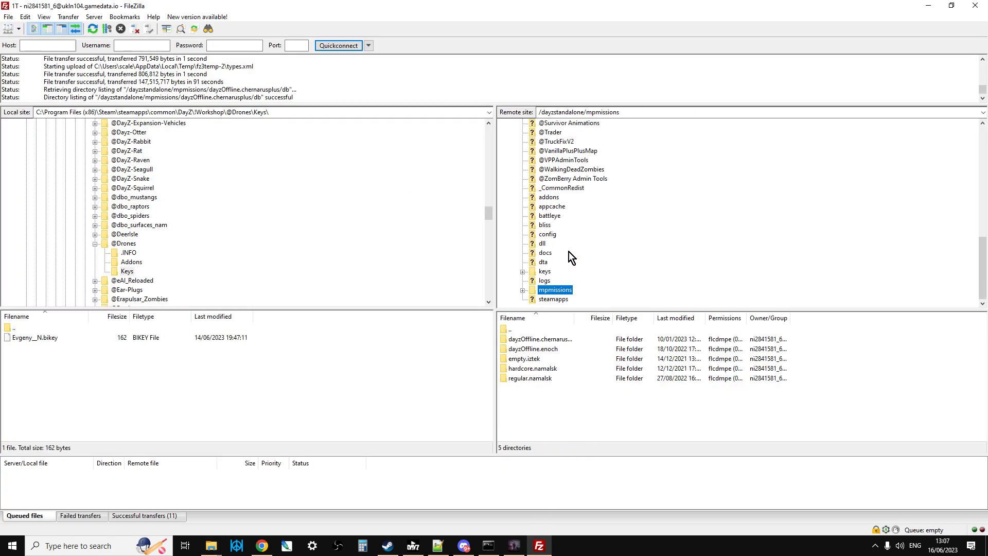
pyautogui.click(262, 546)
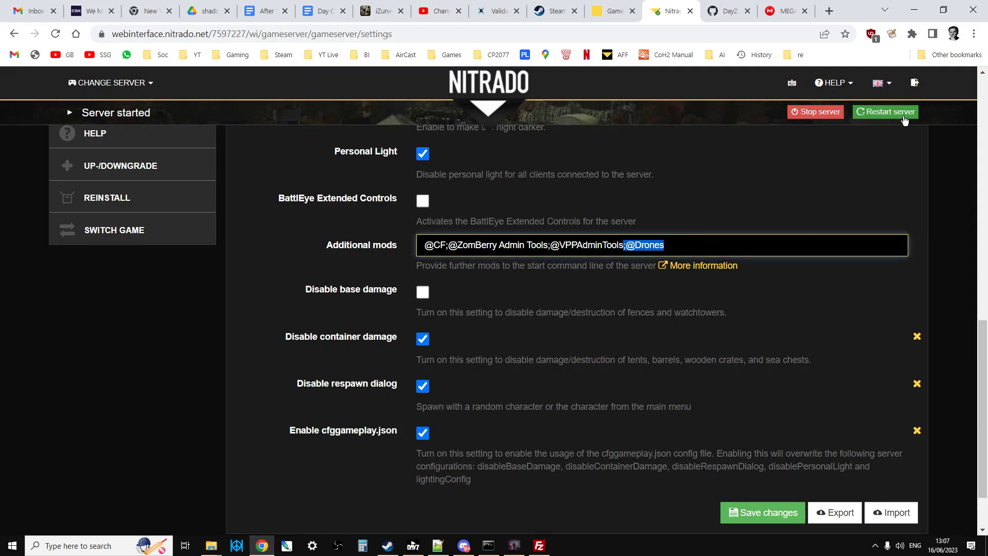
pyautogui.click(811, 182)
pyautogui.click(885, 112)
pyautogui.click(643, 192)
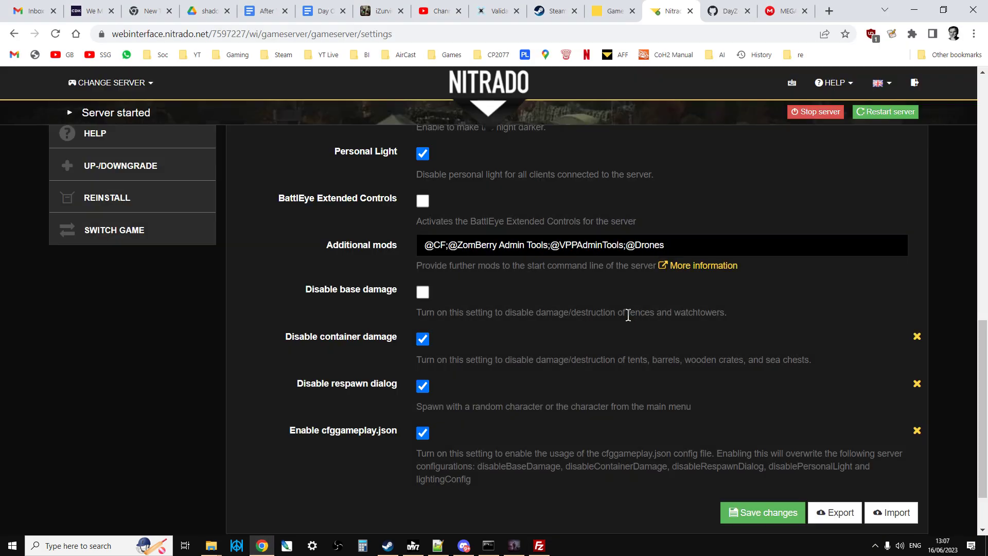
# Switch to FileZilla and open the config folder on the Nitrado server.
pyautogui.click(546, 546)
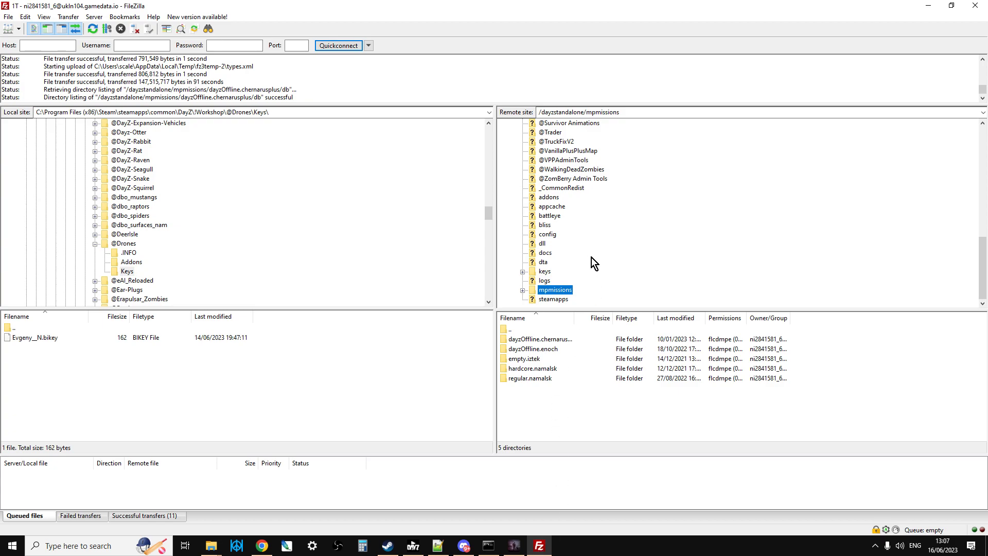
pyautogui.click(548, 234)
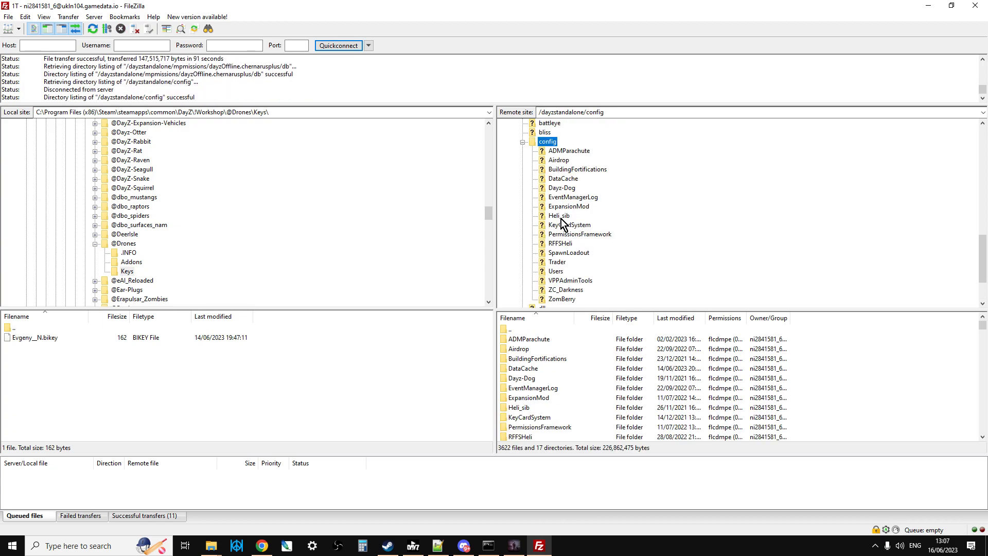
# Open DronesConfig.json from the local server's config\Drones folder in Notepad++.
pyautogui.click(262, 546)
pyautogui.click(438, 546)
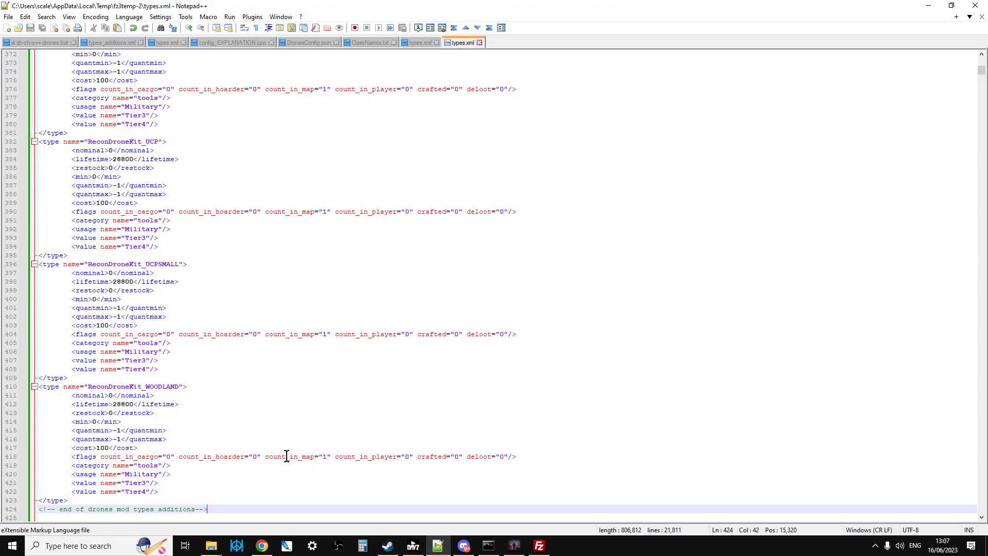
pyautogui.moveTo(211, 546)
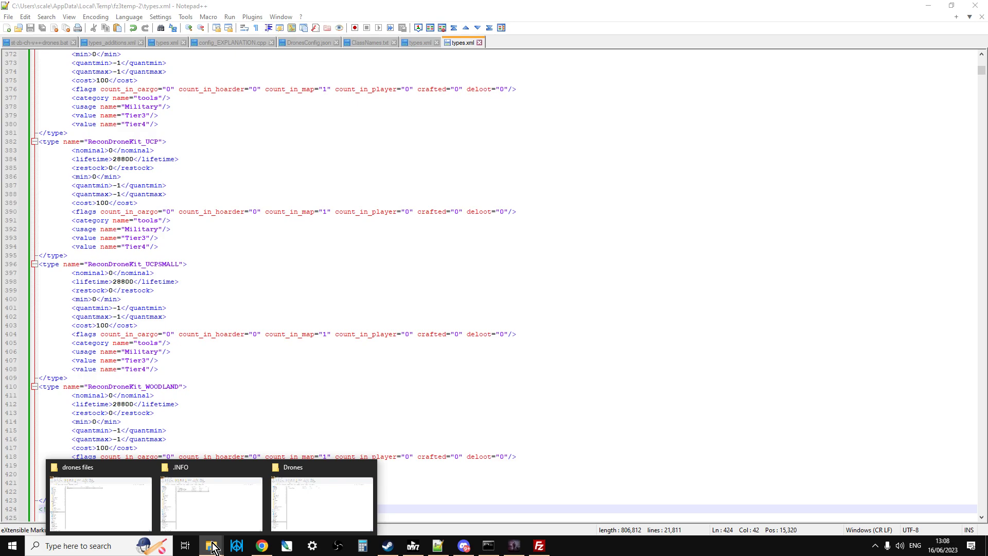
pyautogui.click(334, 496)
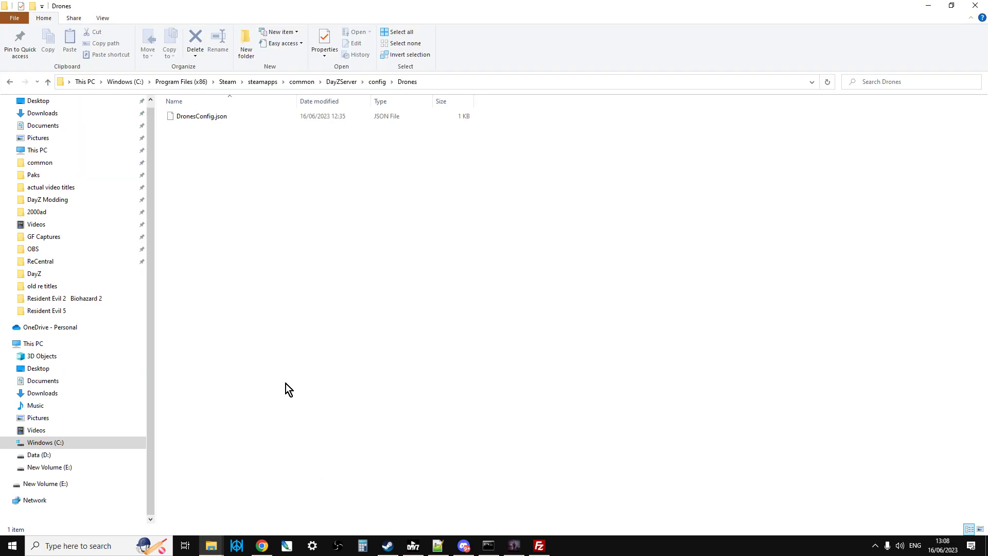
pyautogui.rightClick(202, 119)
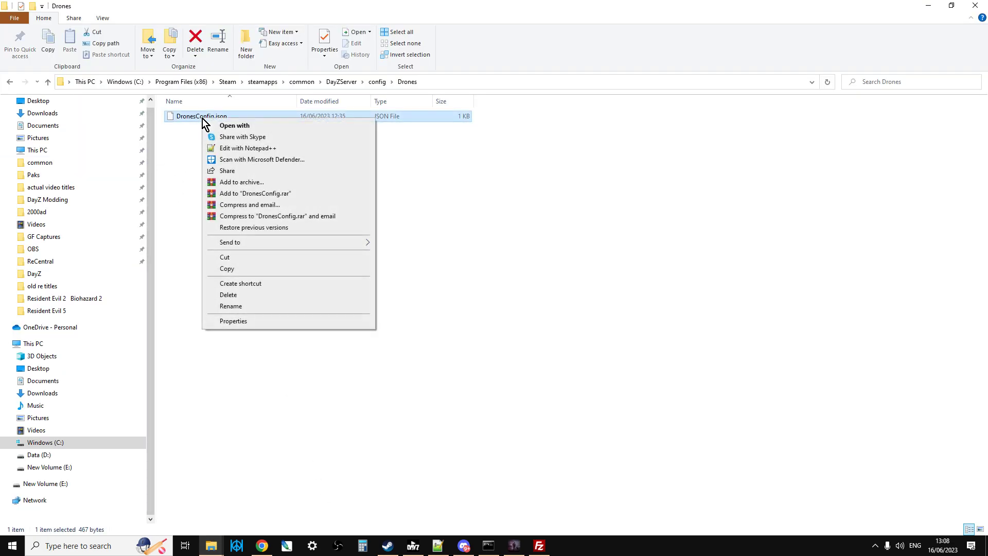
pyautogui.click(239, 147)
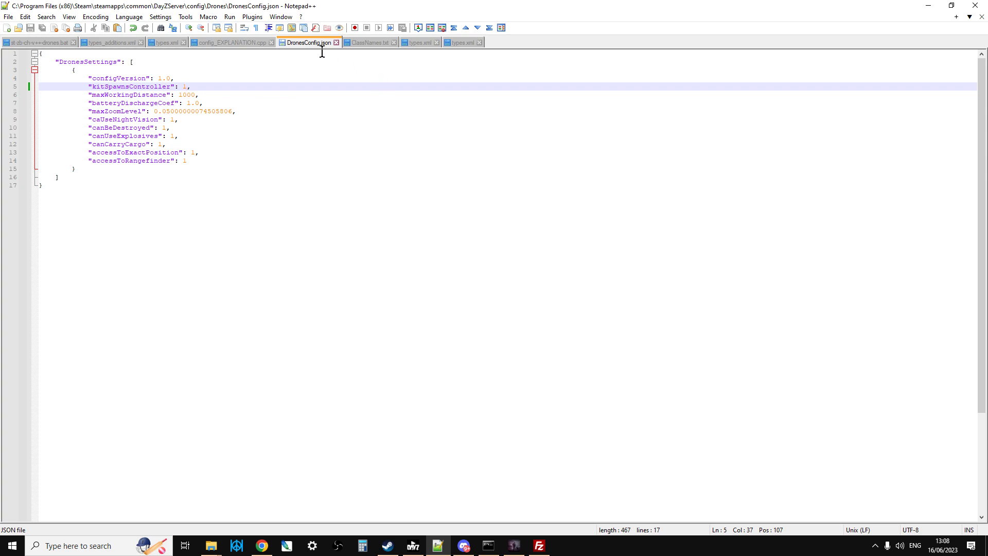
# Examine config_EXPLANATION.cpp for the meaning of each drone setting, from kitSpawnsController and maxWorkingDistance through accessToRangefinder.
pyautogui.click(230, 42)
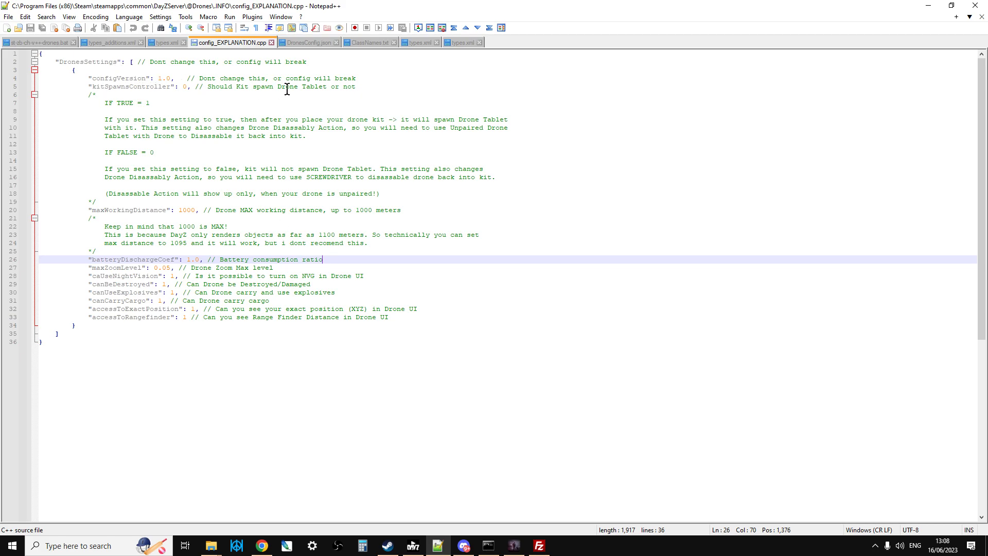
pyautogui.moveTo(376, 86); pyautogui.dragTo(76, 84)
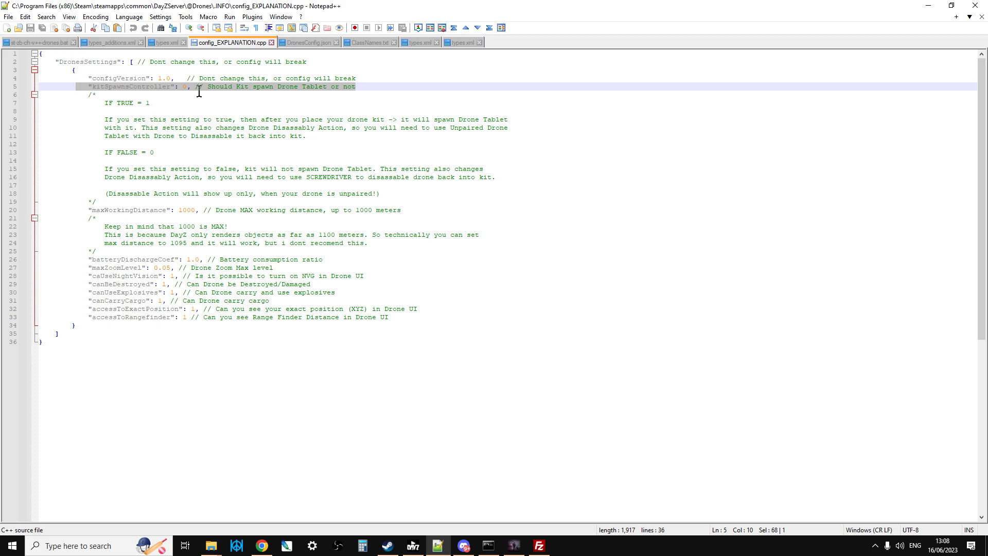
pyautogui.click(201, 92)
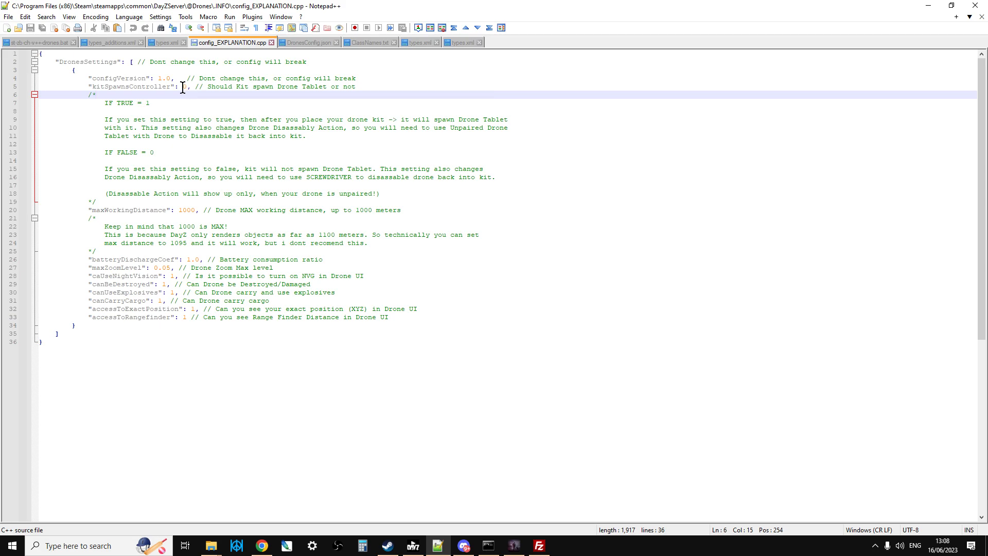
pyautogui.click(186, 87)
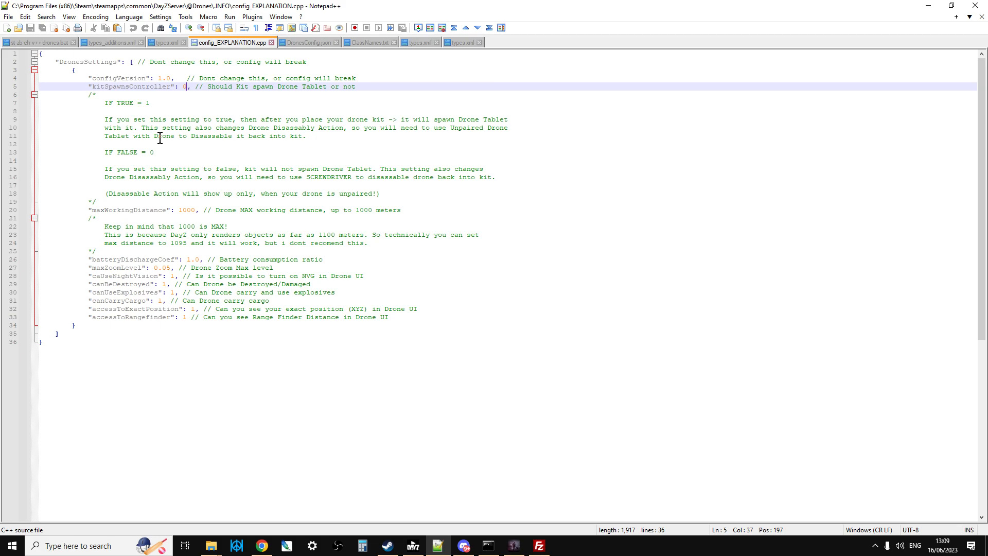
pyautogui.scroll(-1, 170, 171)
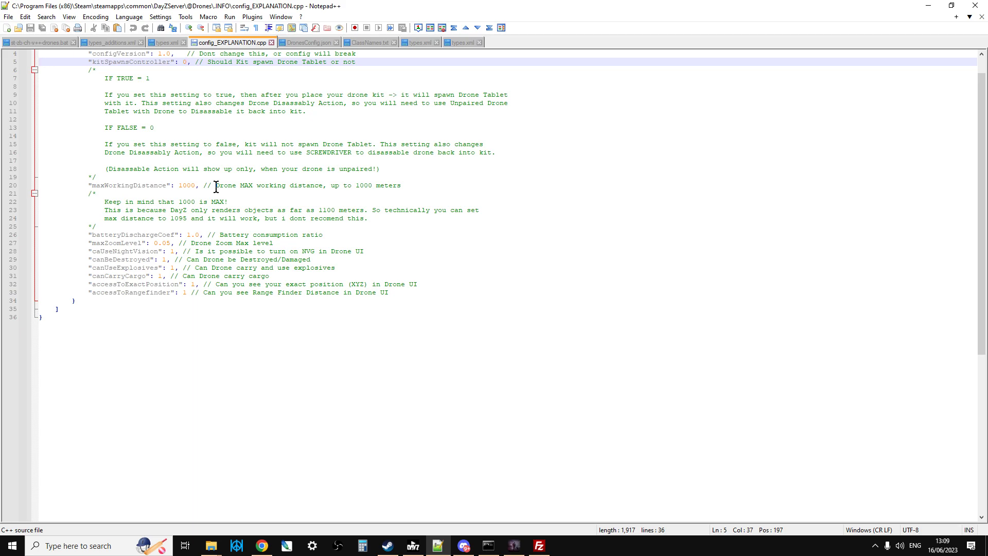
pyautogui.scroll(-1, 216, 188)
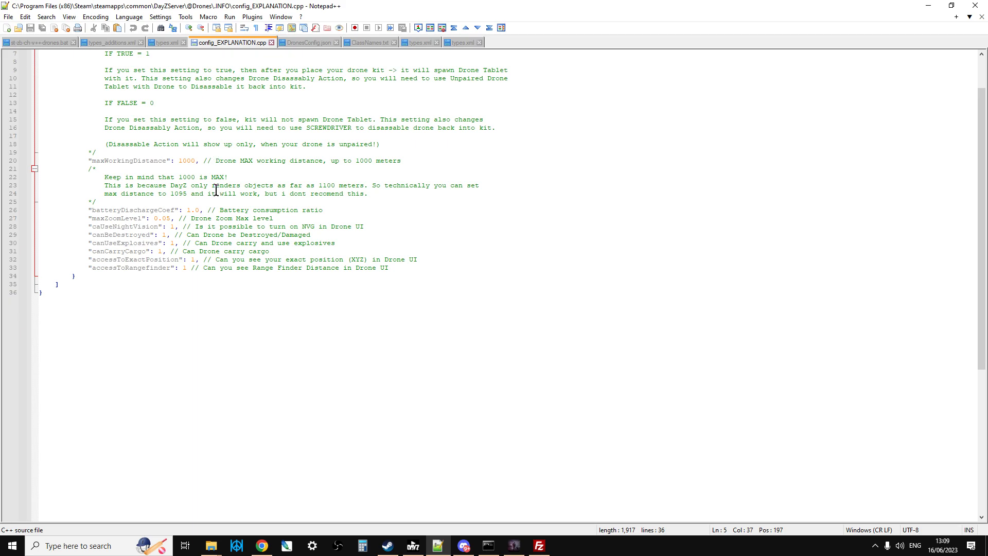
pyautogui.click(191, 225)
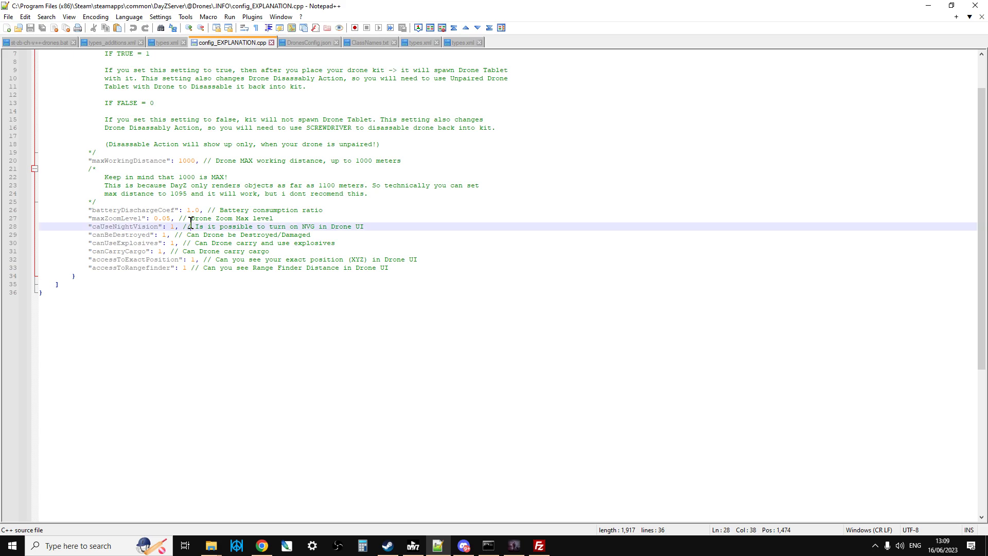
pyautogui.click(195, 234)
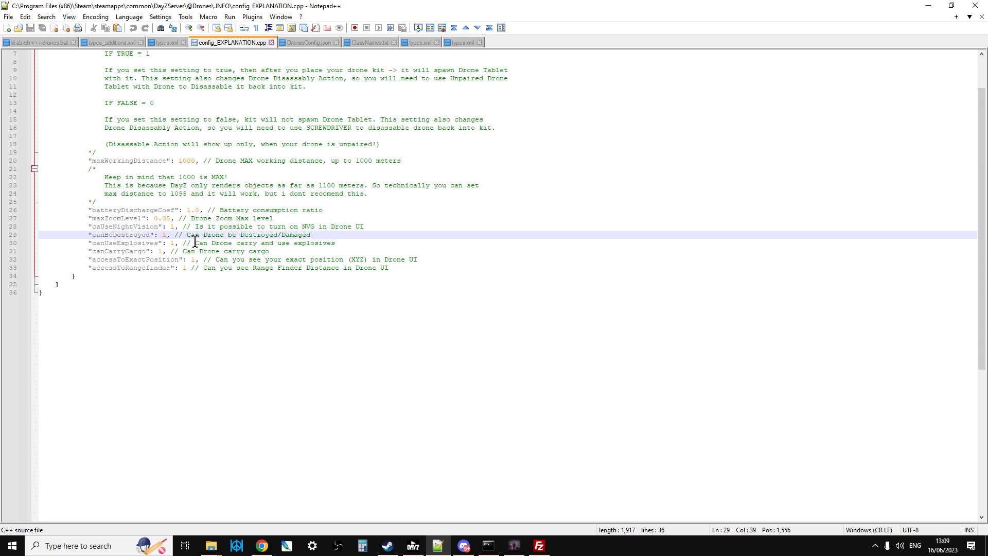
pyautogui.click(195, 242)
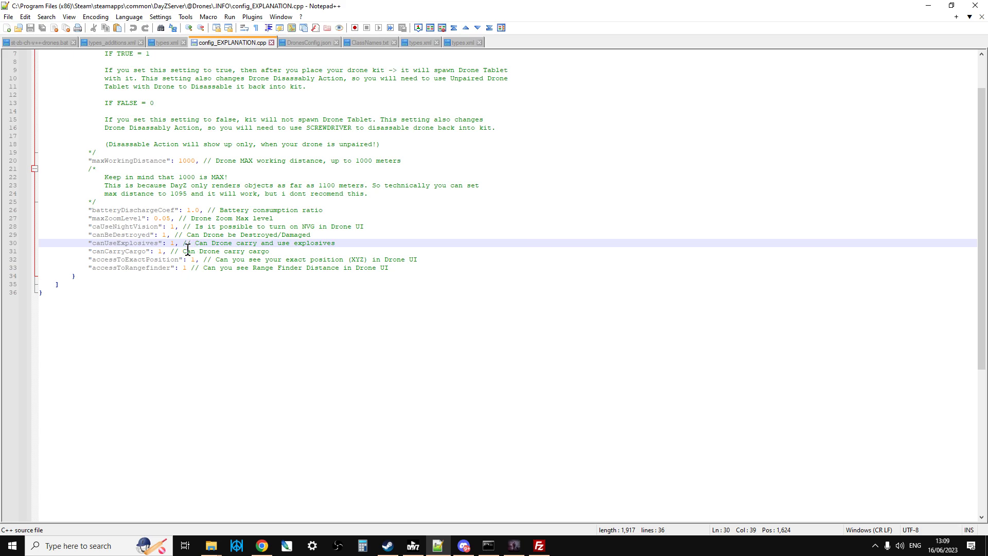
pyautogui.click(189, 251)
pyautogui.click(197, 259)
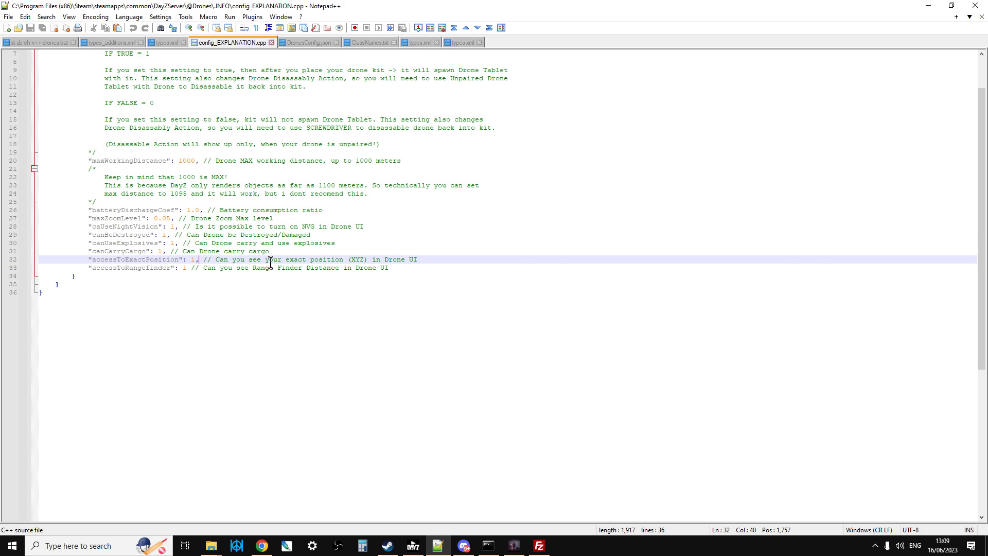
pyautogui.click(237, 269)
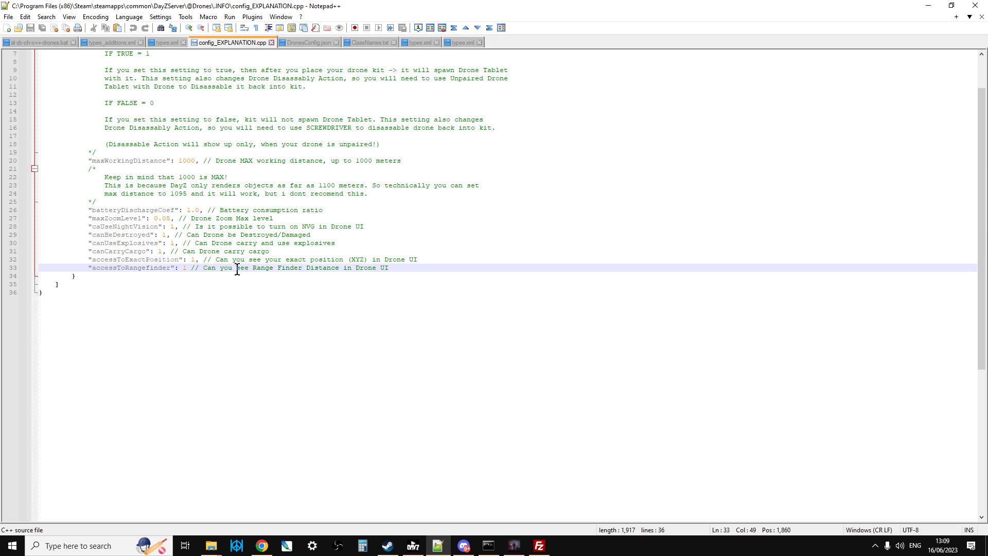
pyautogui.scroll(1, 190, 260)
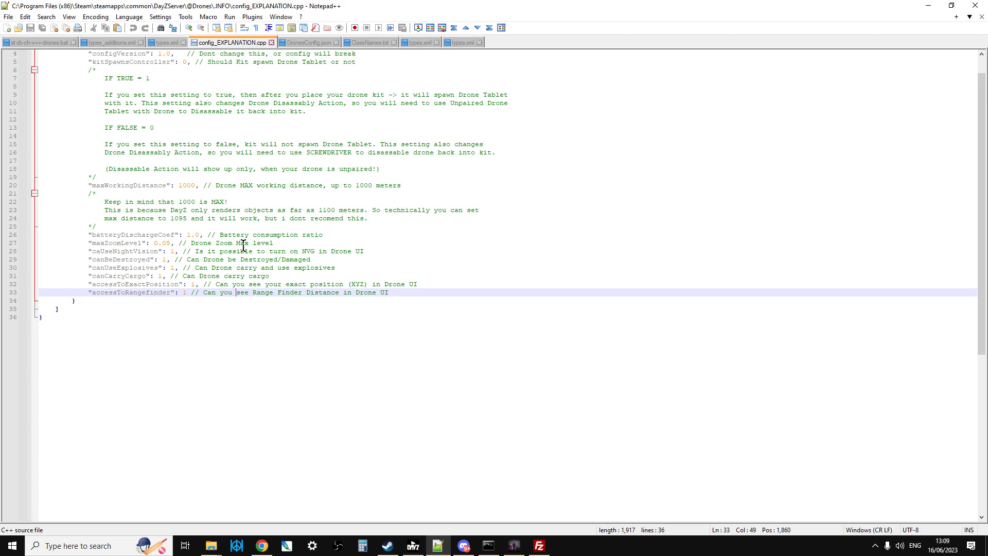
# Refresh the Nitrado server's config folder in FileZilla, and switch to the local server's config\Drones folder in File Explorer.
pyautogui.click(539, 545)
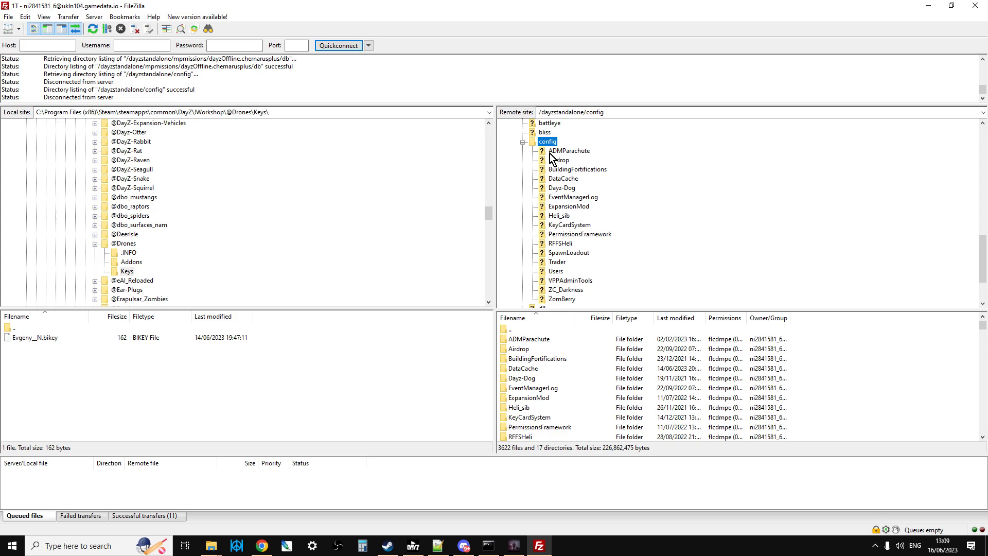
pyautogui.press('F5')
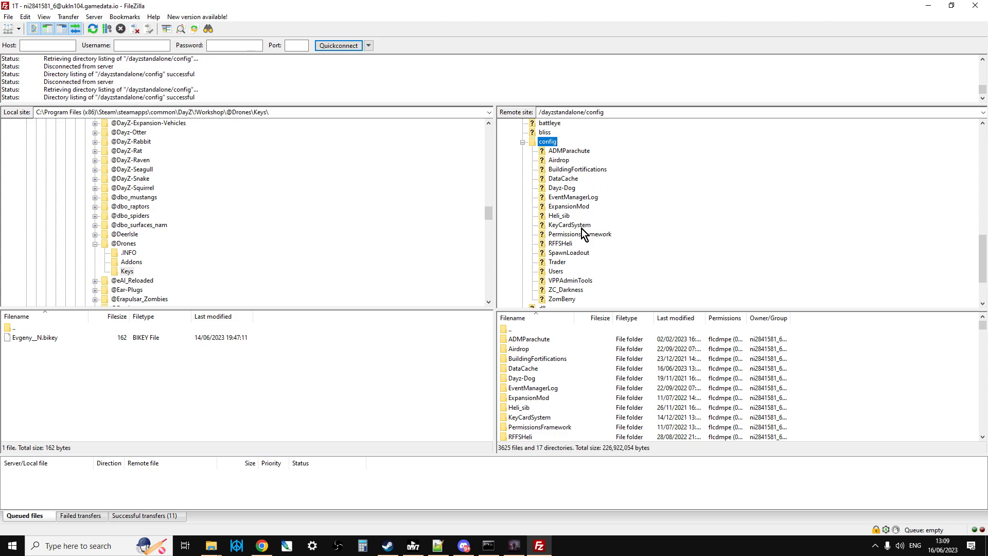
pyautogui.click(212, 546)
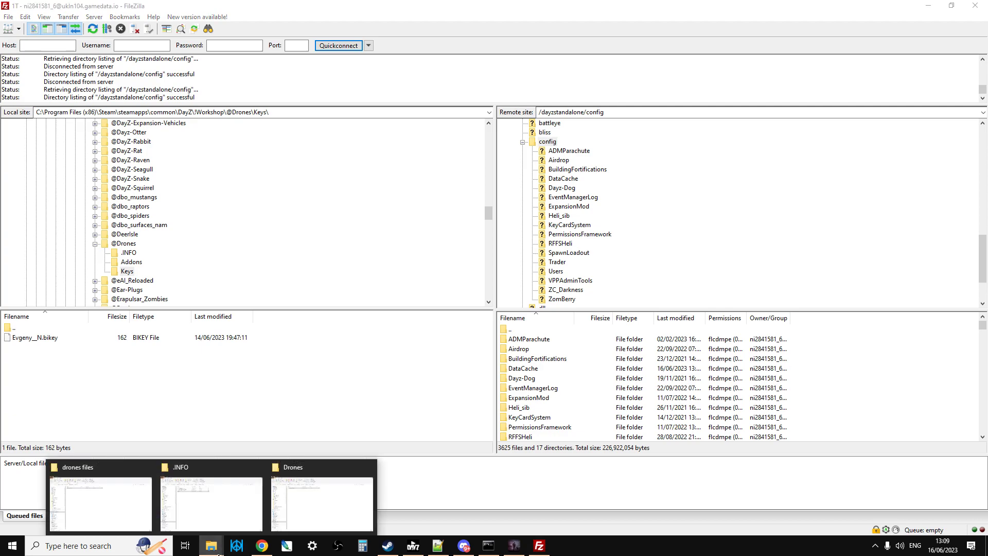
pyautogui.click(322, 508)
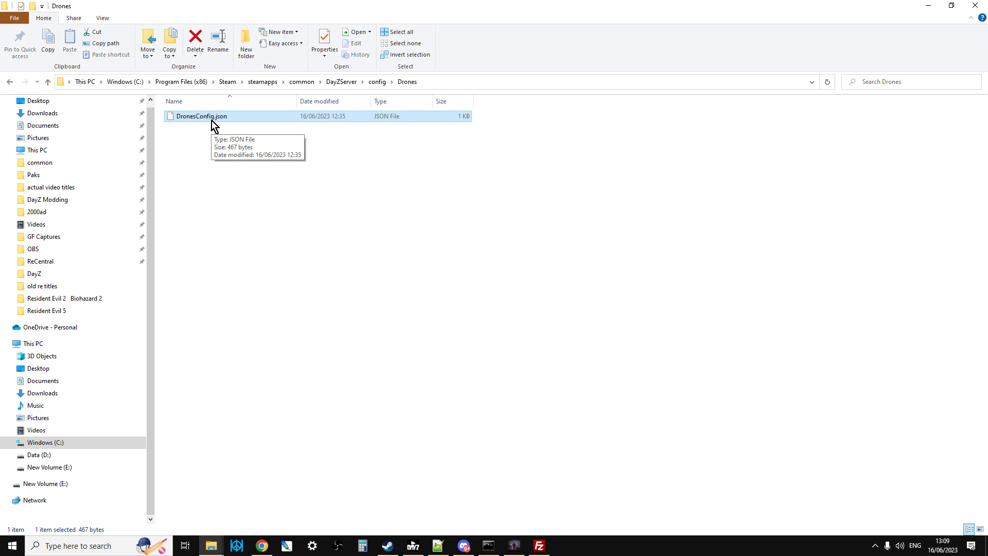
# Switch to Chrome and view the Drones mod's Steam Workshop page, including its title and preview images.
pyautogui.click(265, 551)
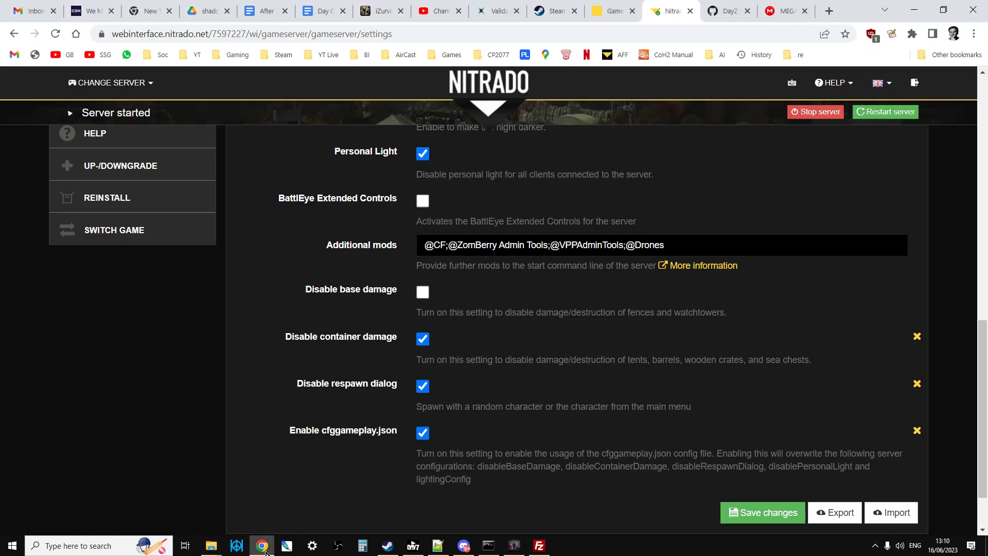
pyautogui.click(555, 11)
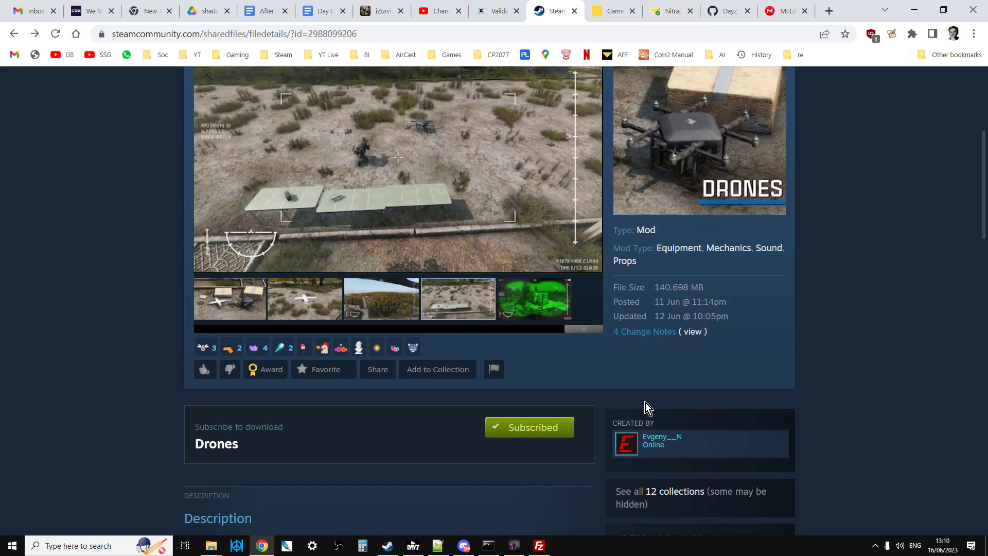
pyautogui.scroll(1, 645, 403)
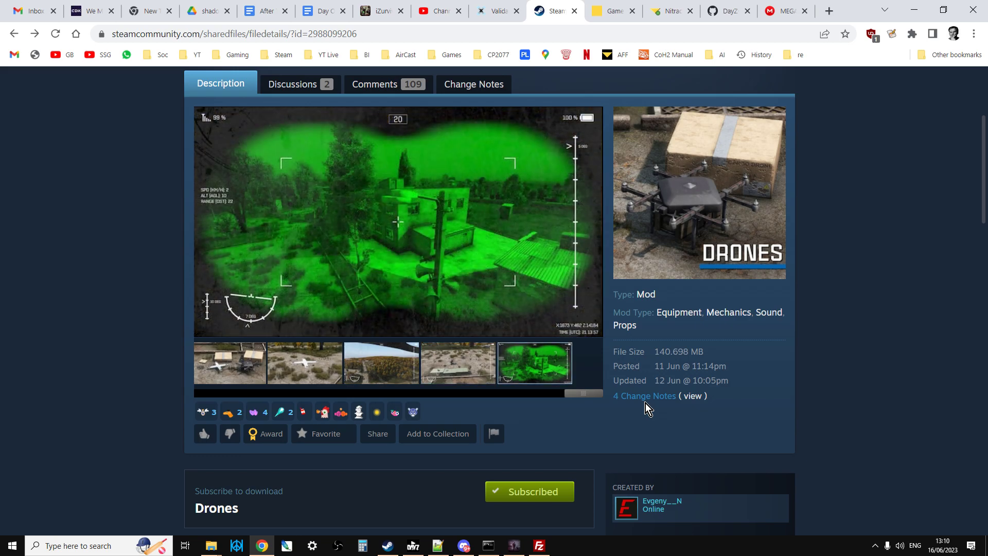
pyautogui.scroll(3, 520, 446)
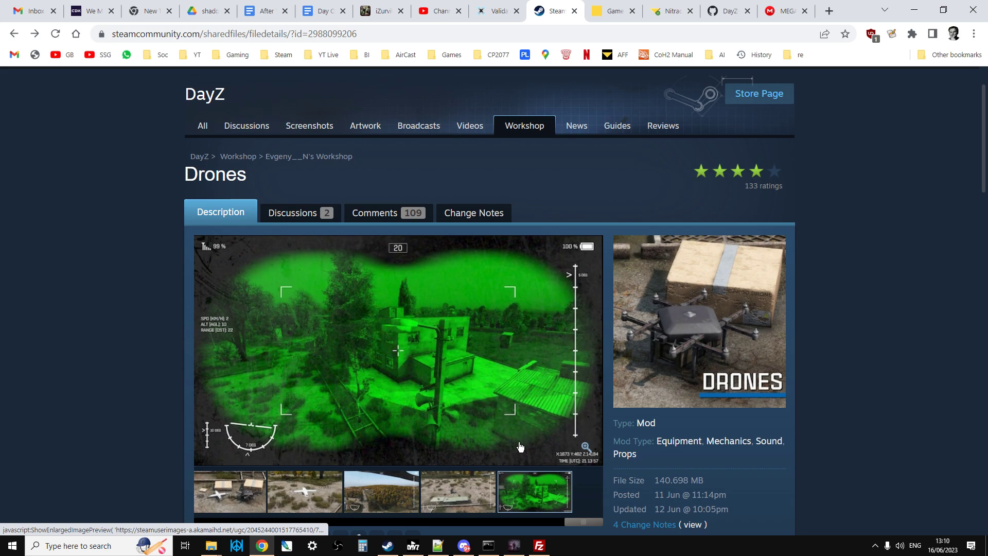
pyautogui.scroll(-1, 520, 446)
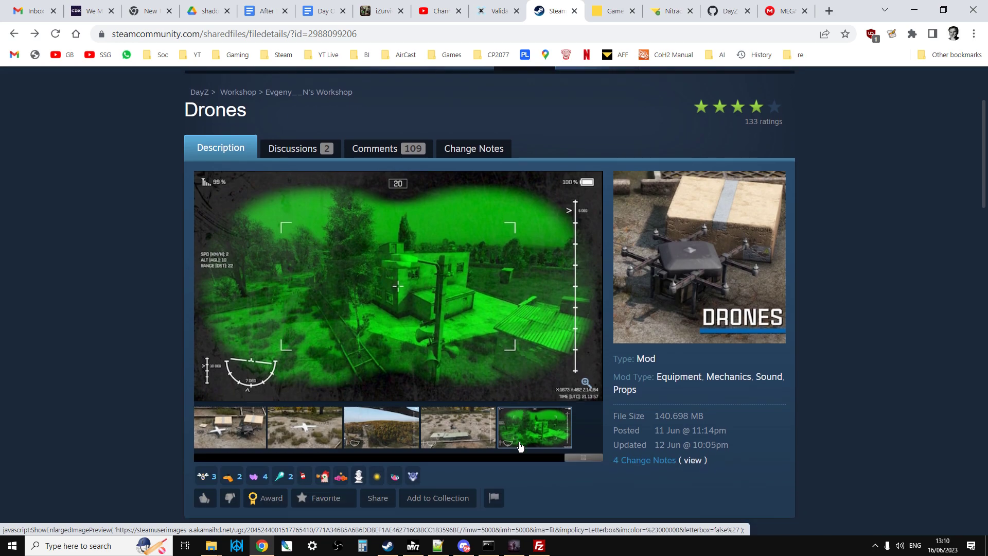